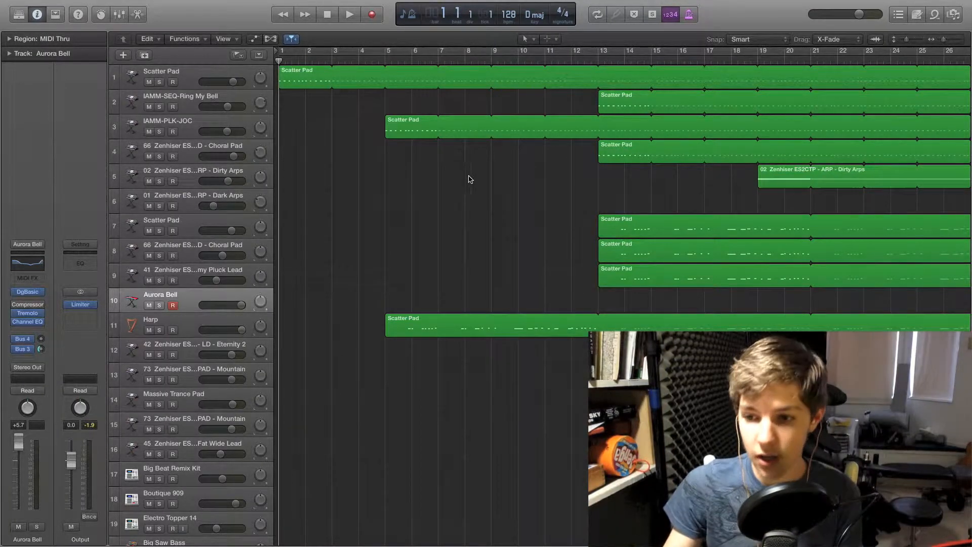
- Solo the IMPACT track, listen to it briefly from bar 29, and turn its solo off
scroll(618, 321, down, 5)
scroll(612, 319, right, 10)
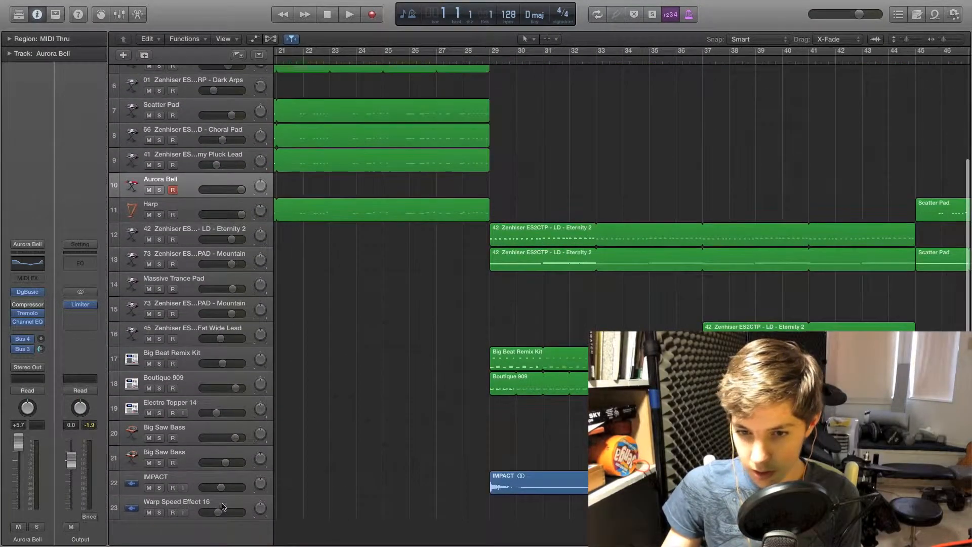
click(159, 487)
click(494, 58)
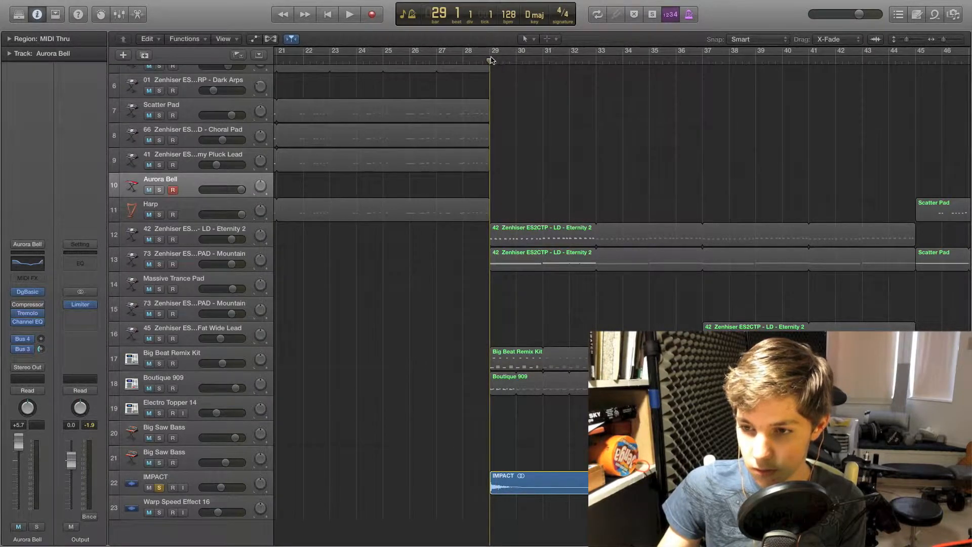
key(space)
key(space)
click(158, 481)
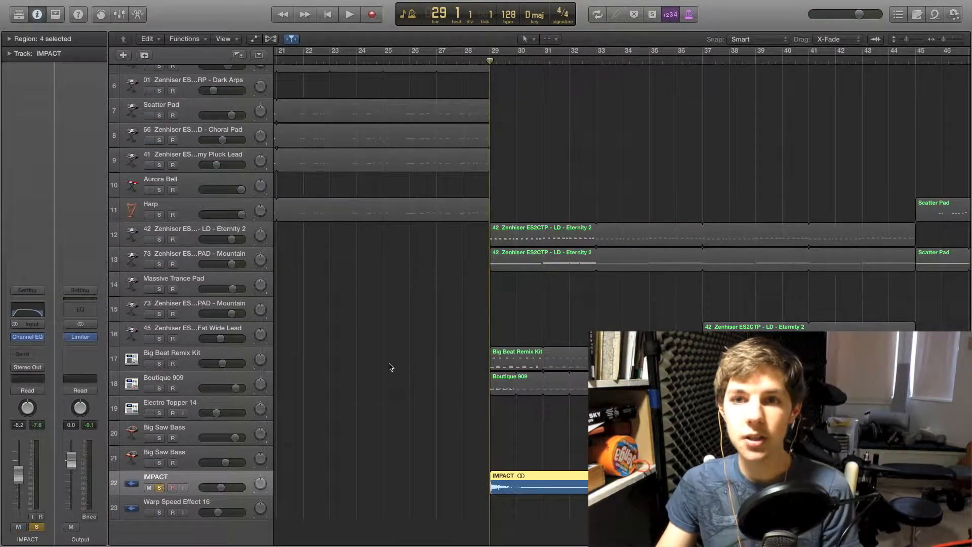
click(159, 487)
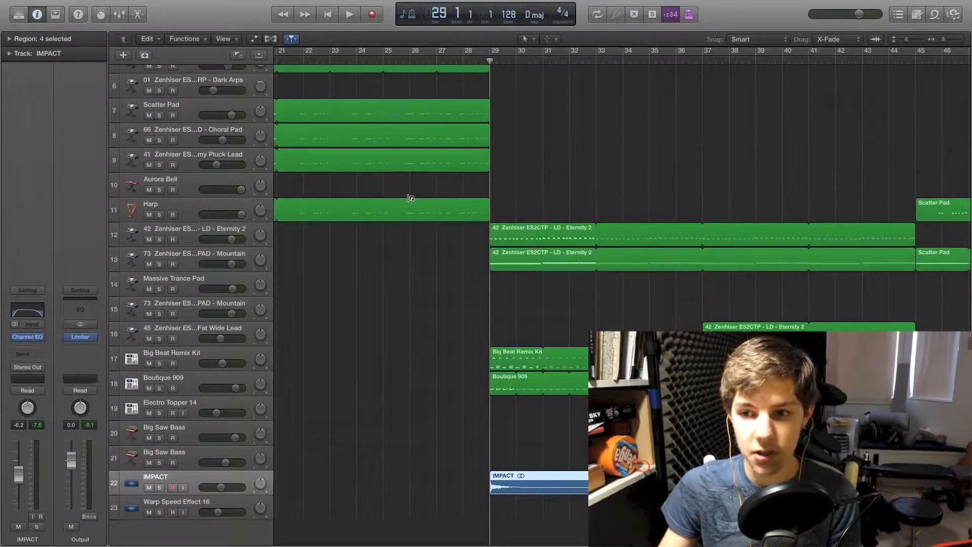
scroll(404, 203, left, 10)
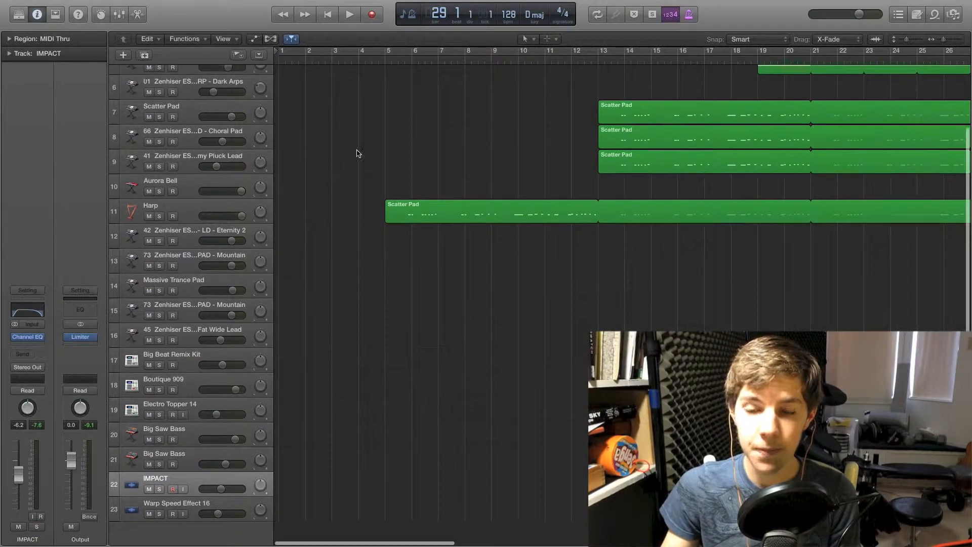
scroll(348, 155, up, 5)
scroll(373, 163, down, 6)
scroll(362, 272, up, 1)
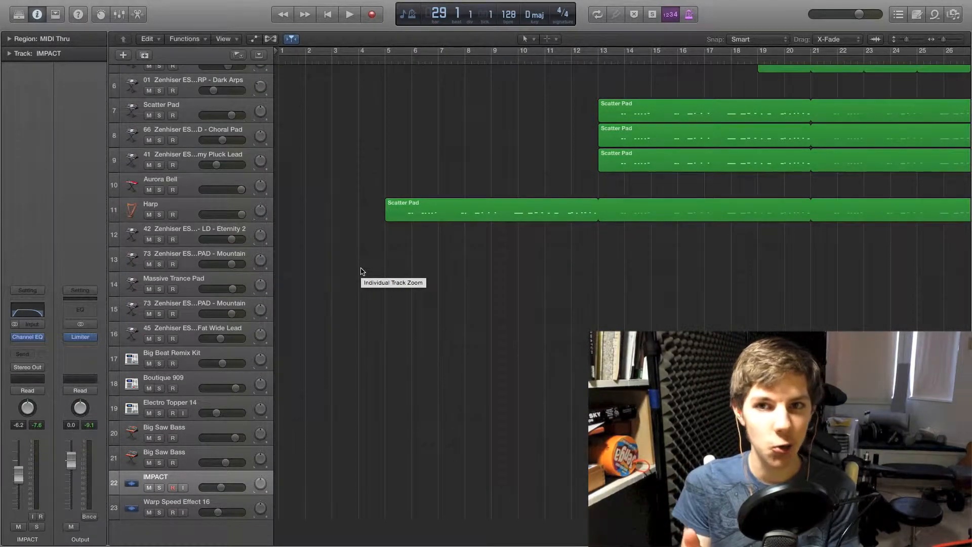
scroll(362, 272, up, 5)
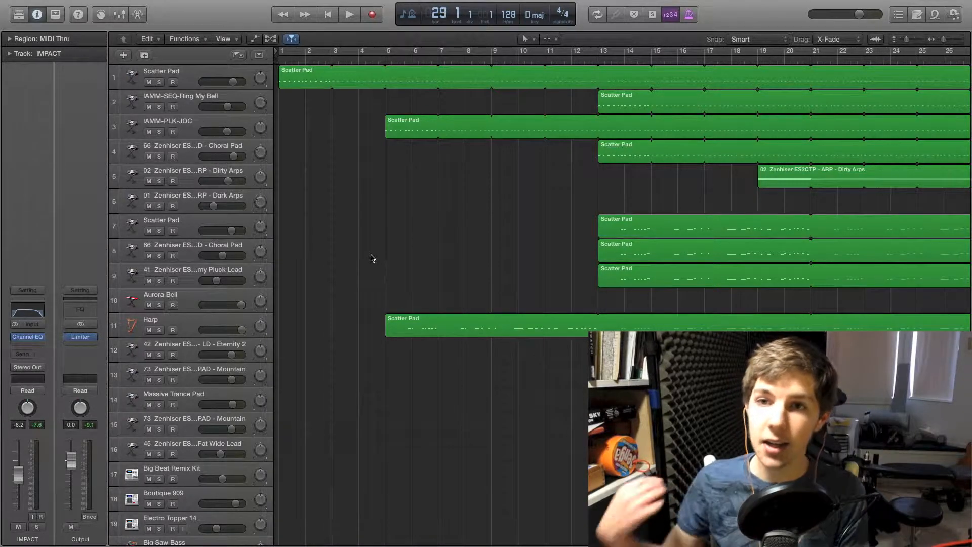
scroll(371, 185, up, 3)
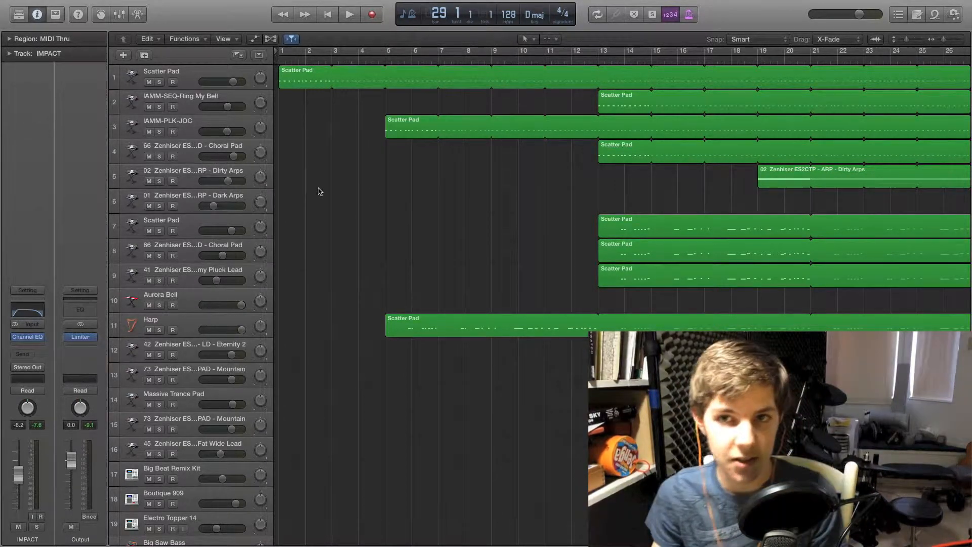
click(405, 181)
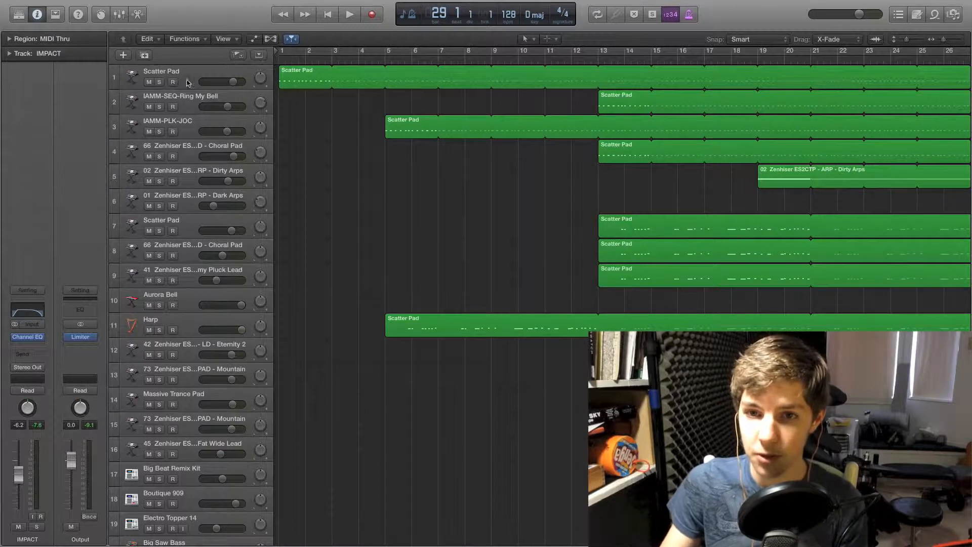
- Solo the first Scatter Pad track and listen to it from the beginning of the song
click(200, 71)
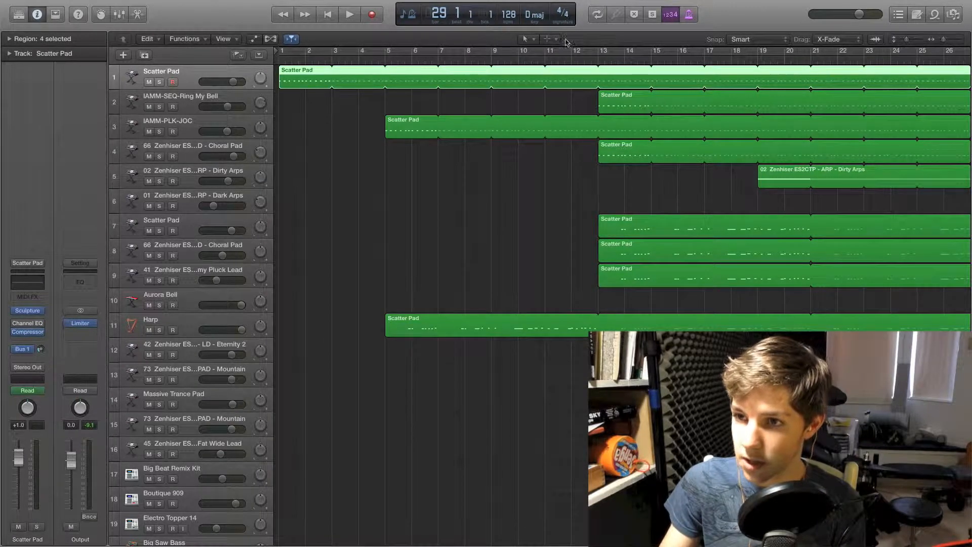
click(159, 82)
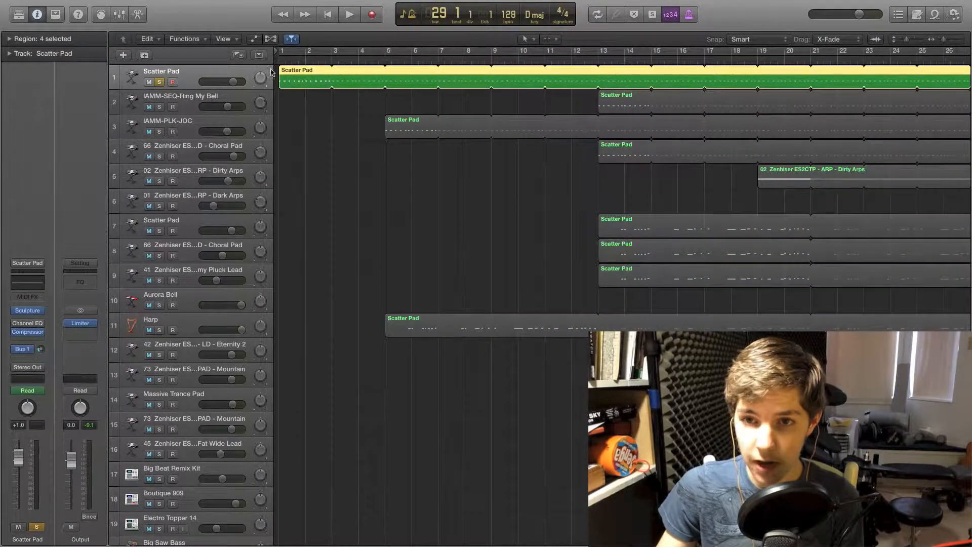
key(r)
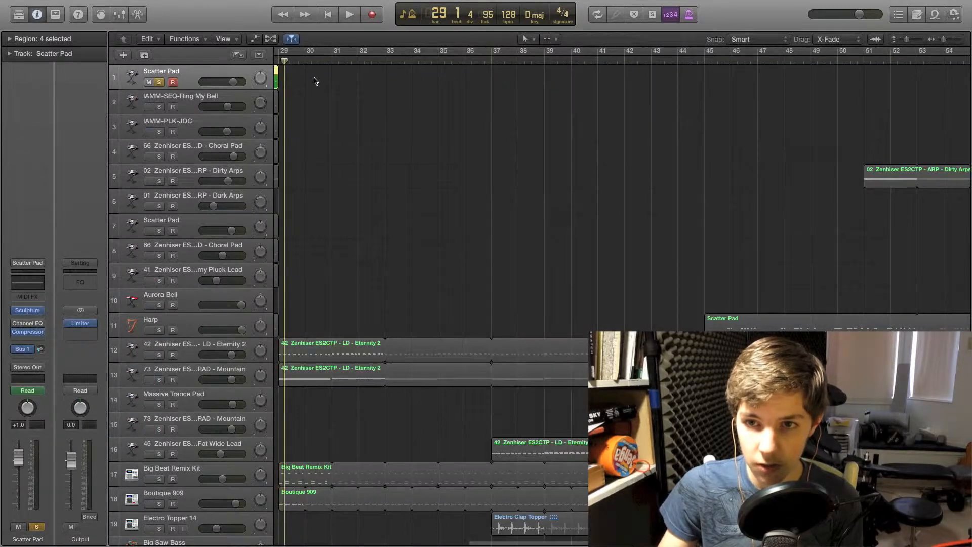
key(space)
key(Return)
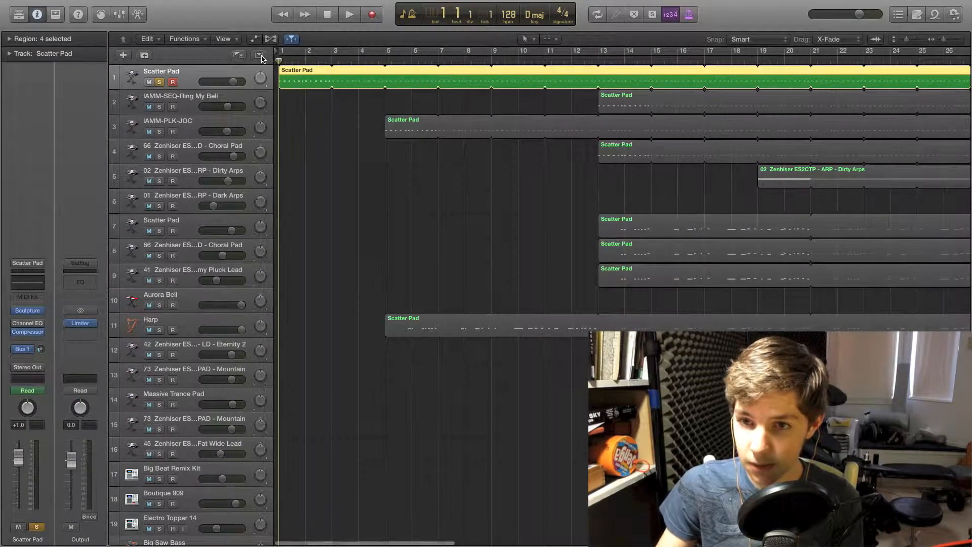
key(space)
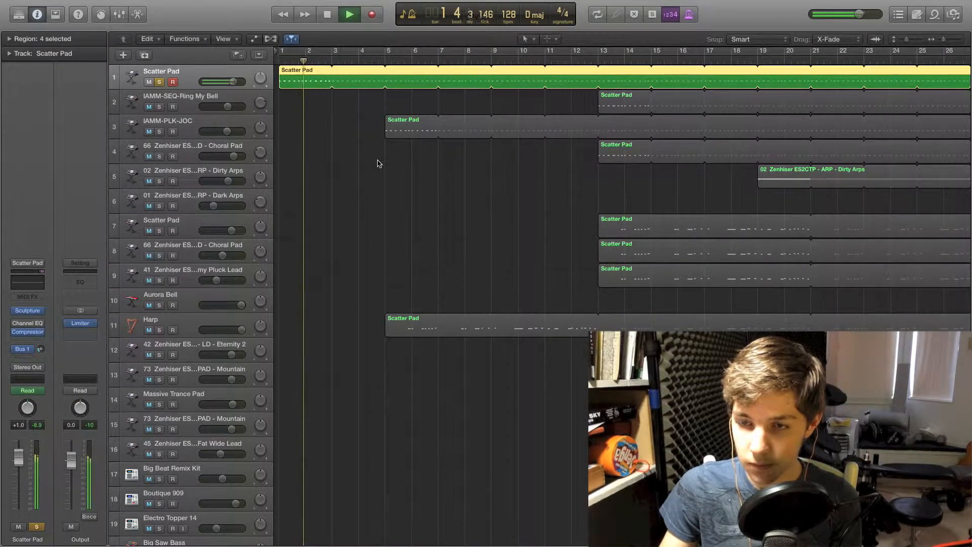
key(space)
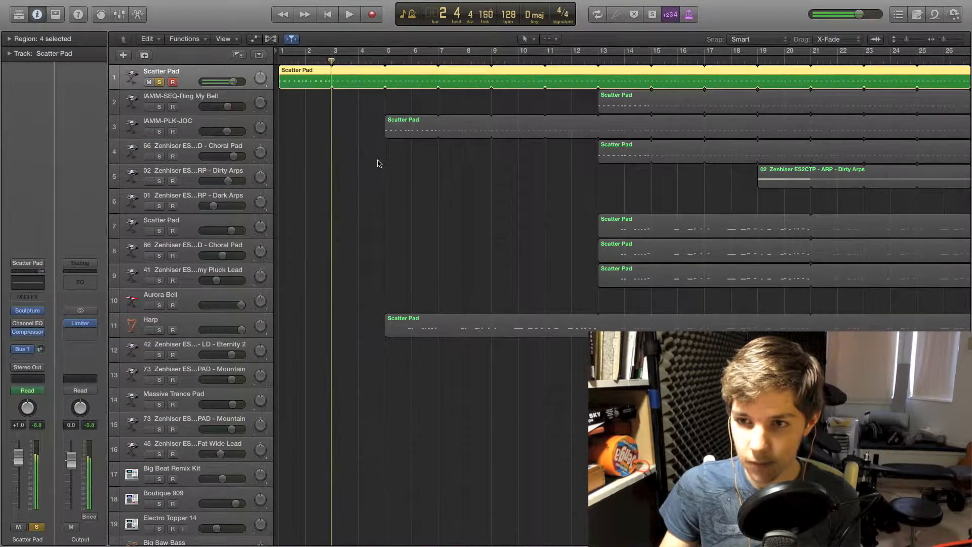
- Look over the first Scatter Pad track's regions up to the end of the song, and turn off its solo
scroll(405, 81, right, 15)
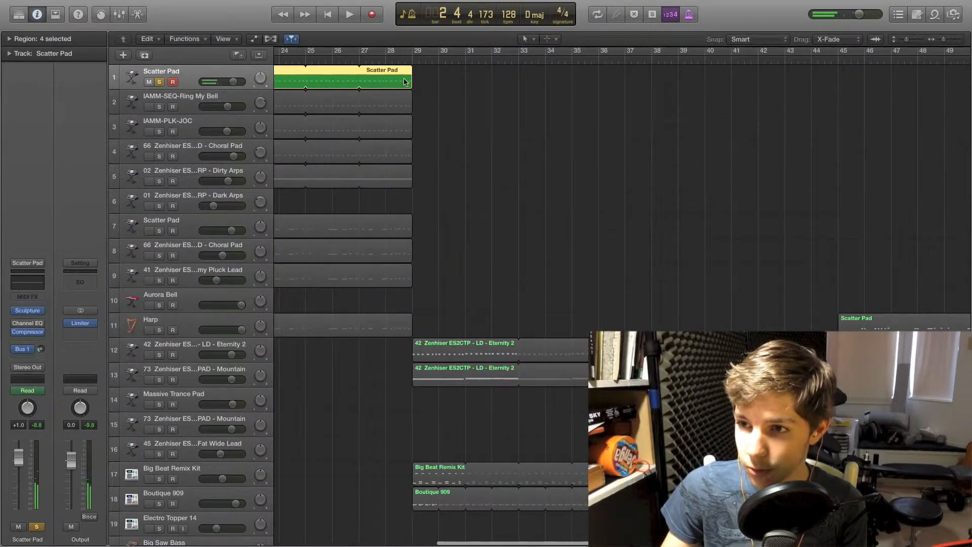
scroll(405, 81, right, 20)
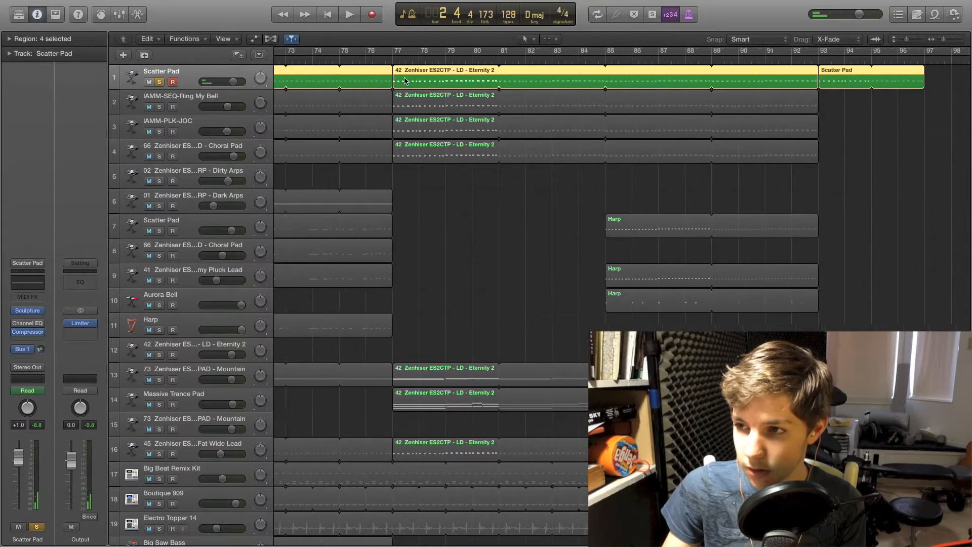
scroll(405, 81, left, 20)
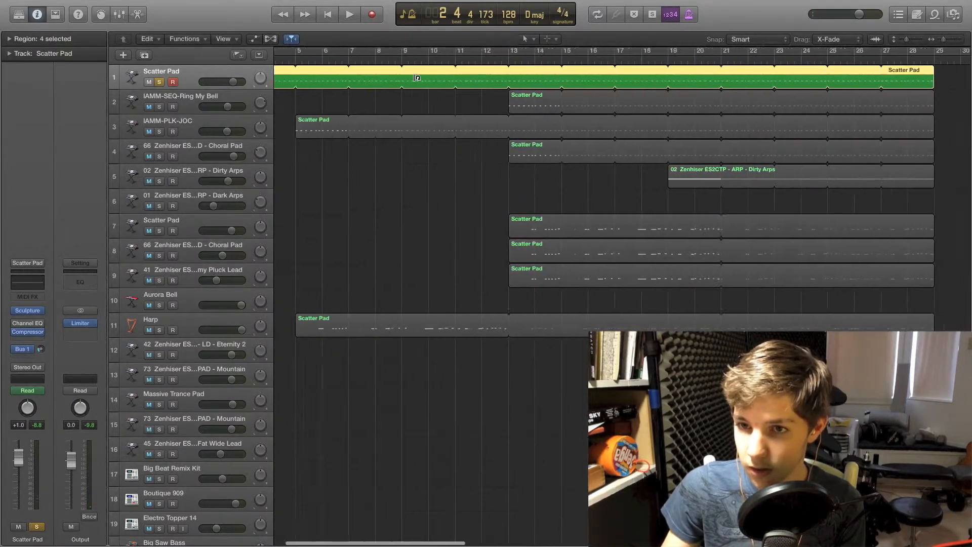
click(159, 82)
click(325, 181)
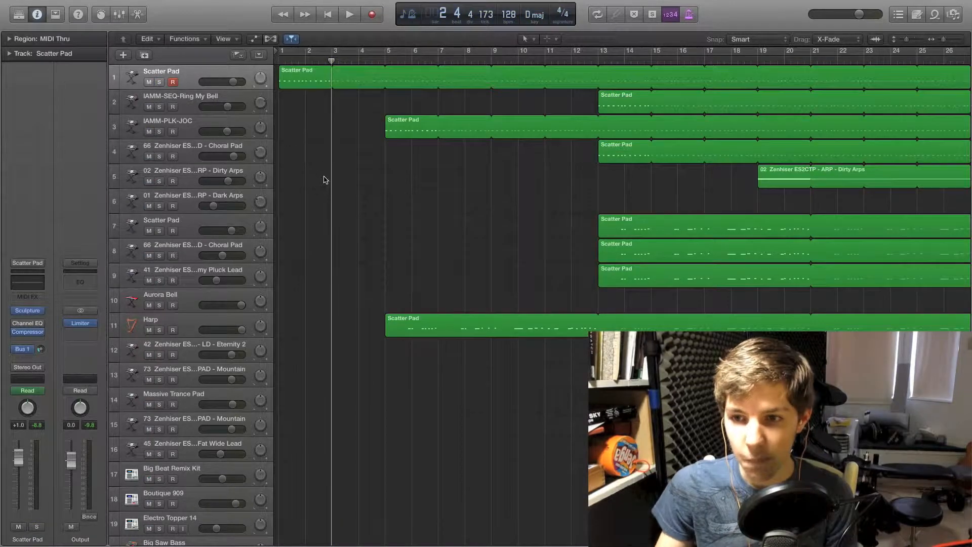
- Examine the arrangement from bar 5 through the final Scatter Pad region, and return the playhead to the start of the song
scroll(364, 223, down, 5)
scroll(369, 198, up, 5)
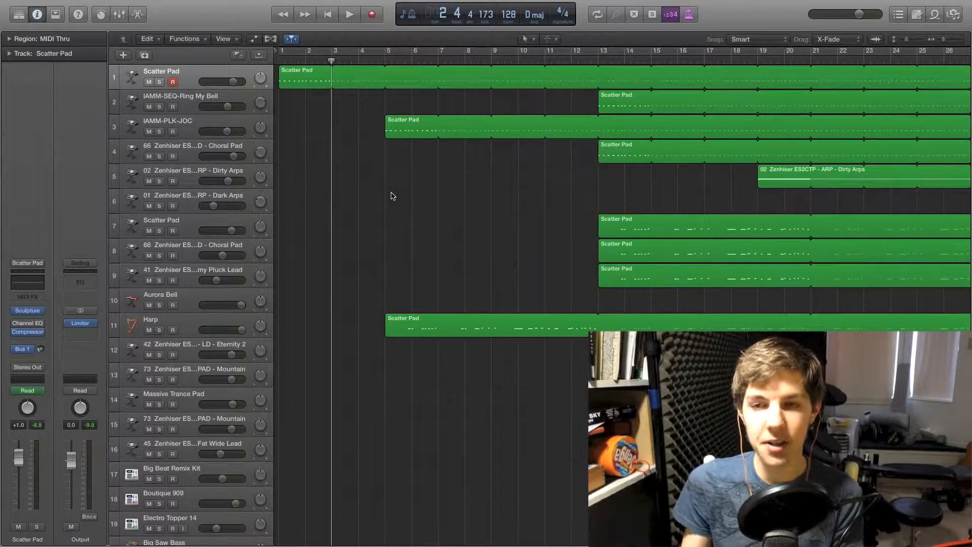
drag(331, 61, 388, 60)
scroll(683, 136, right, 15)
scroll(683, 136, right, 3)
scroll(686, 140, right, 4)
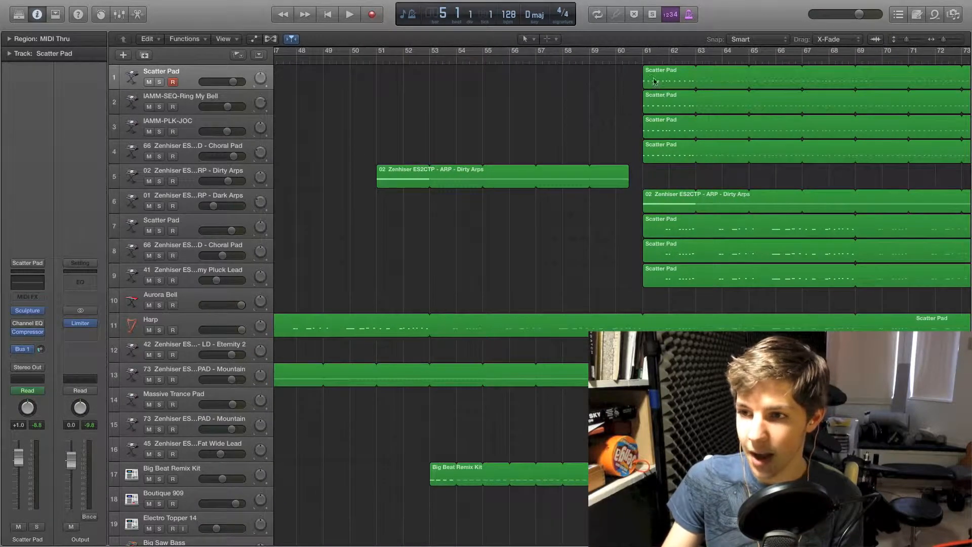
scroll(656, 81, right, 12)
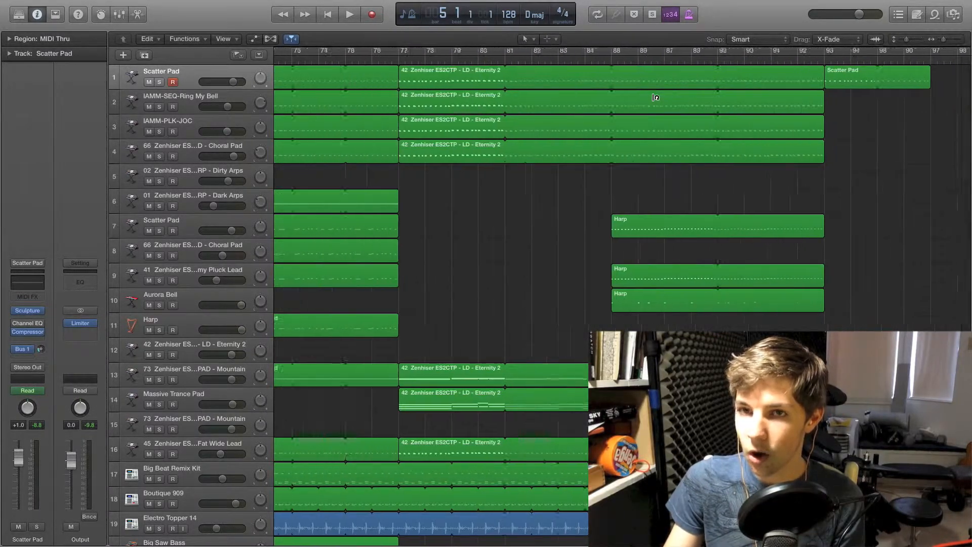
scroll(655, 98, left, 3)
scroll(601, 142, left, 20)
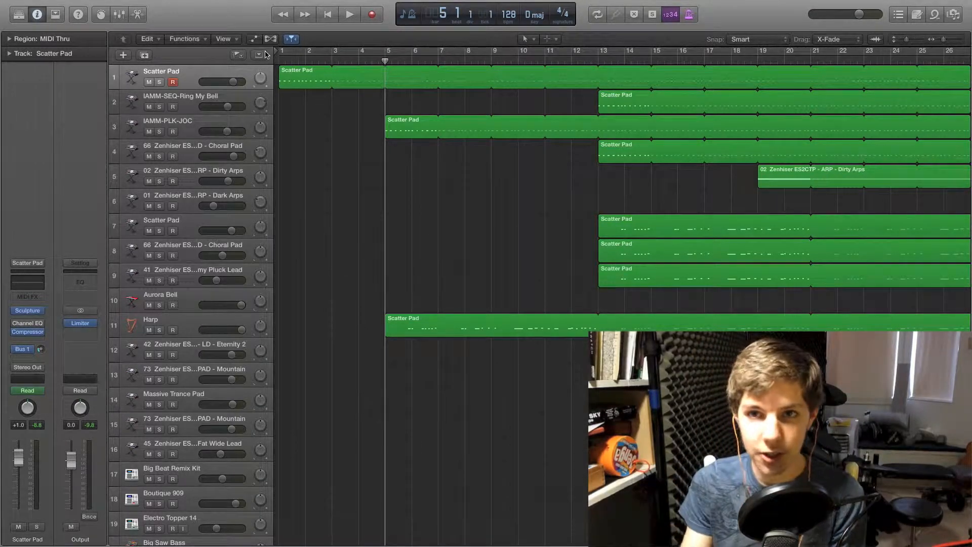
key(Return)
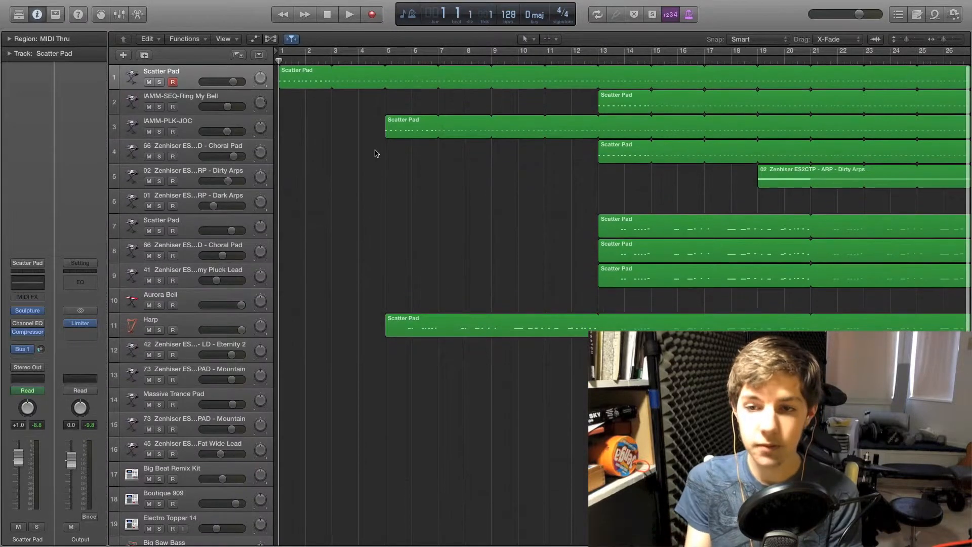
click(160, 82)
click(160, 82)
scroll(365, 429, down, 5)
scroll(375, 425, up, 5)
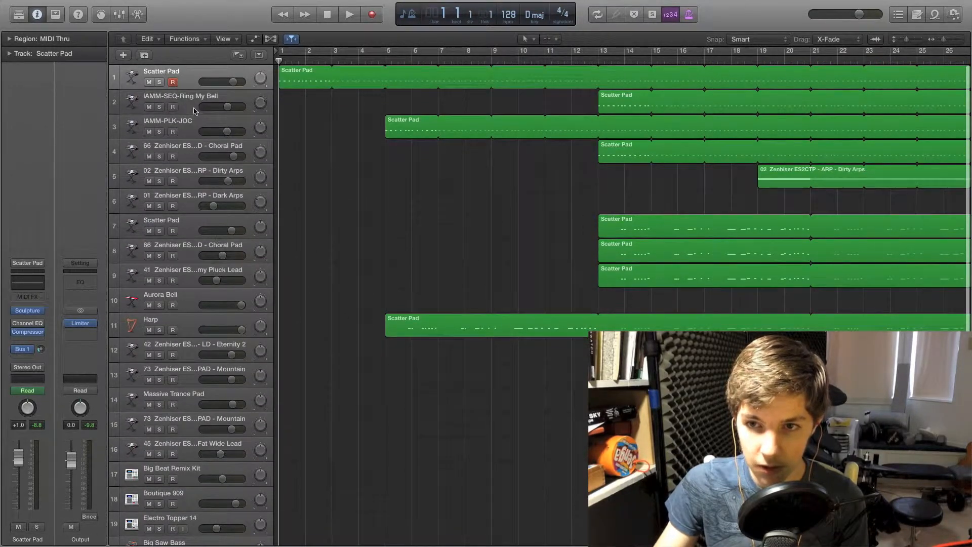
- Mute all tracks from IAMM-SEQ-Ring My Bell (track 2) through Warp Speed Effect 16 (track 23) together
click(198, 104)
scroll(353, 314, down, 4)
scroll(353, 314, down, 1)
shift+click(196, 504)
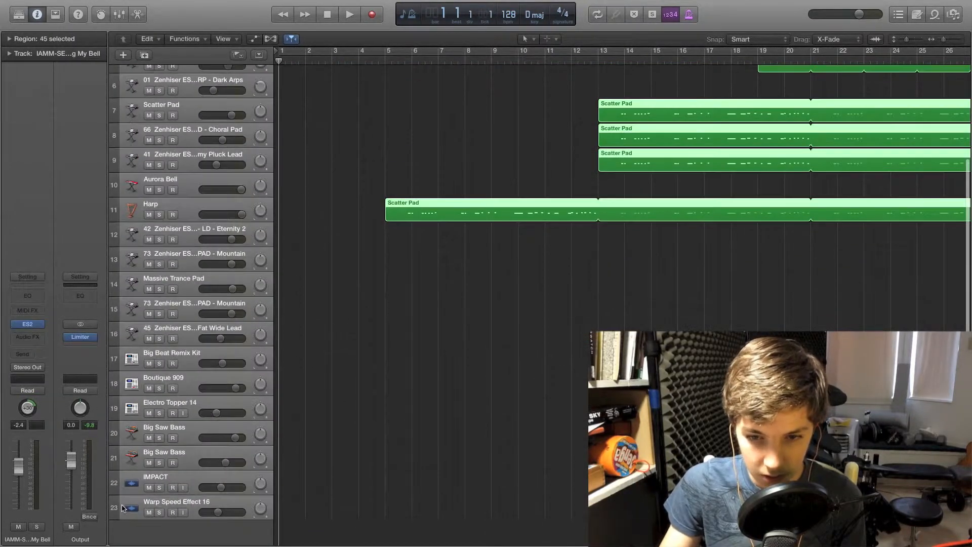
click(148, 512)
click(355, 418)
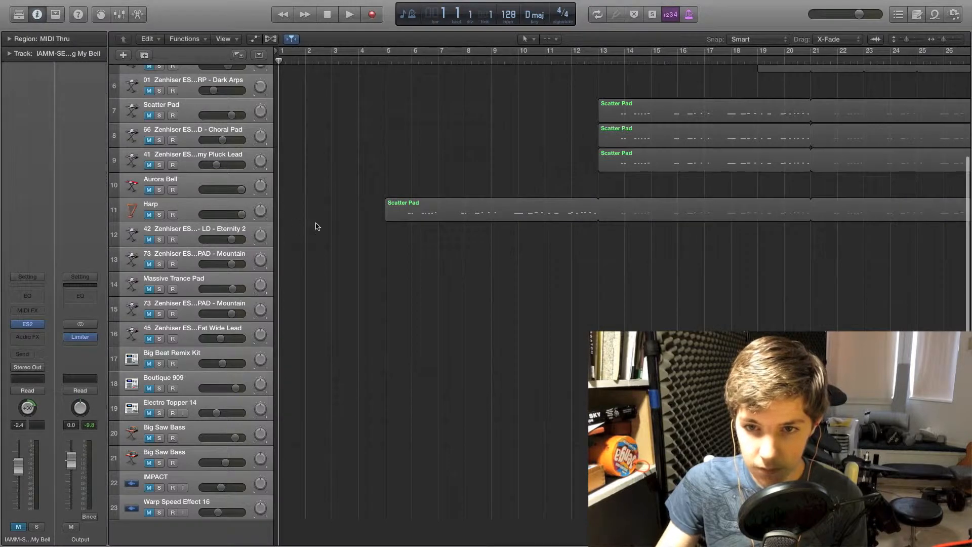
- Select the unmuted first Scatter Pad track and play it from bar 5
scroll(298, 229, up, 5)
click(192, 79)
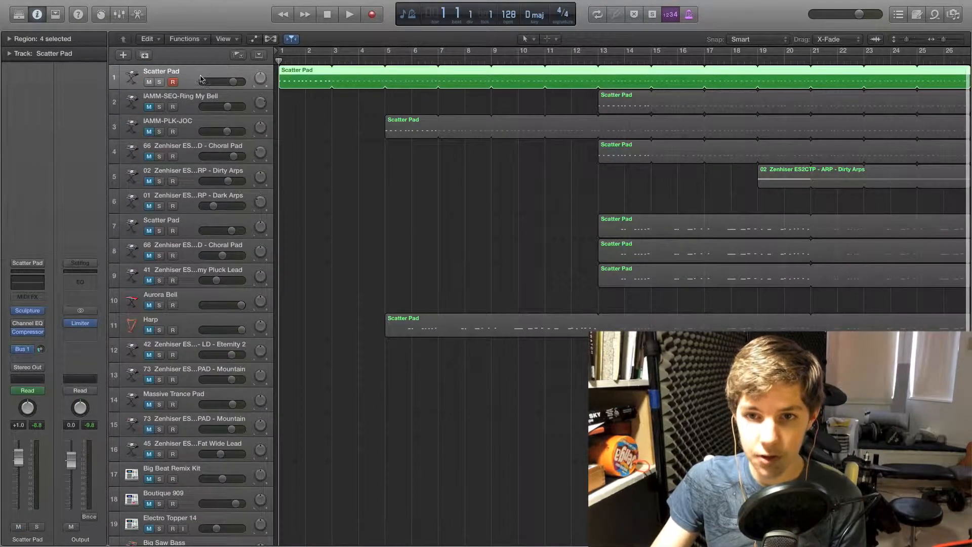
click(384, 63)
key(space)
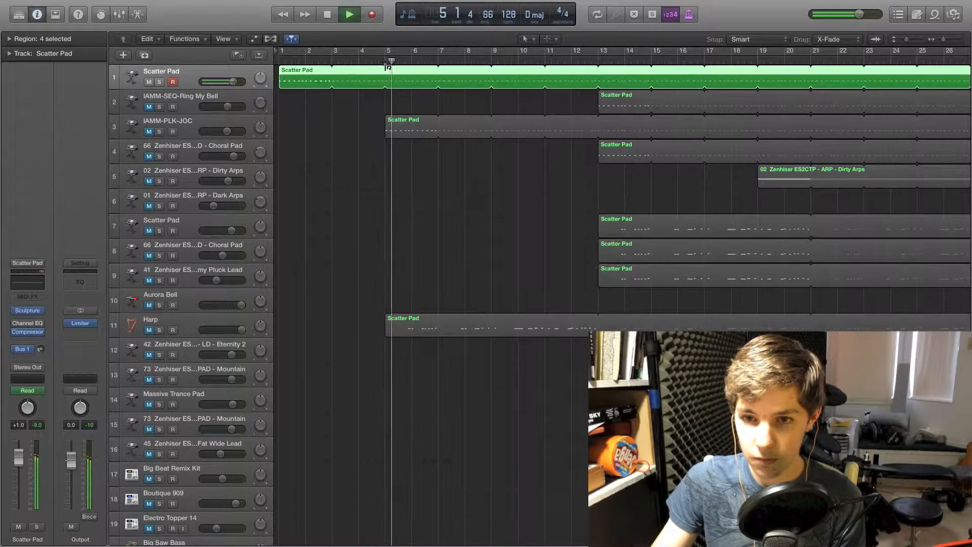
- Solo the IAMM-PLK-JOC track and listen to it from bar 5
click(159, 132)
key(space)
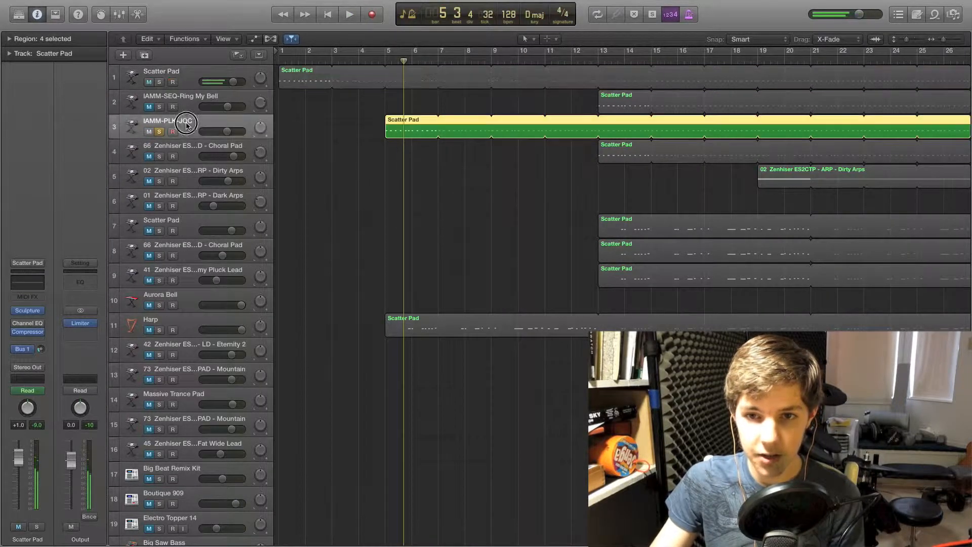
click(385, 60)
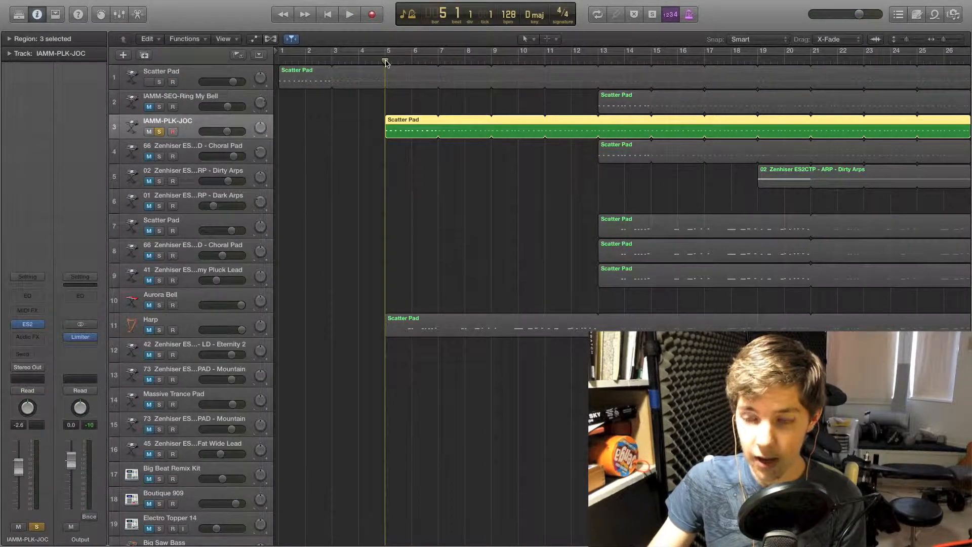
key(space)
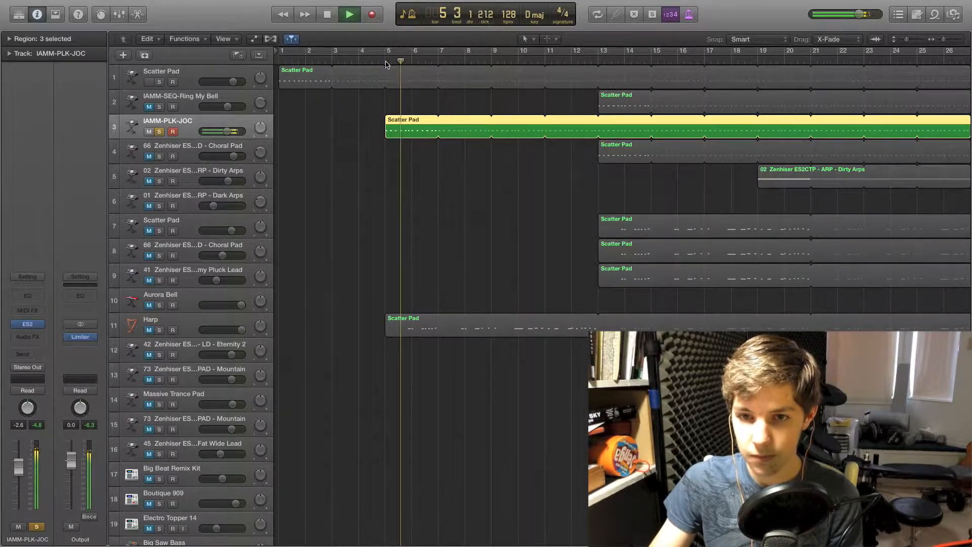
key(space)
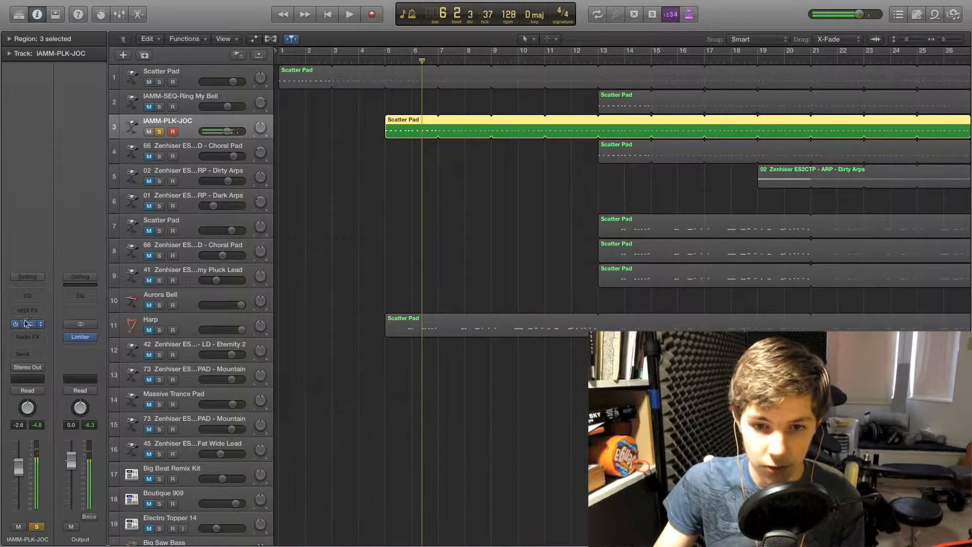
- Inspect the ES2 synth settings of the IAMM-PLK-JOC track, and replay the soloed track from bar 5
click(28, 327)
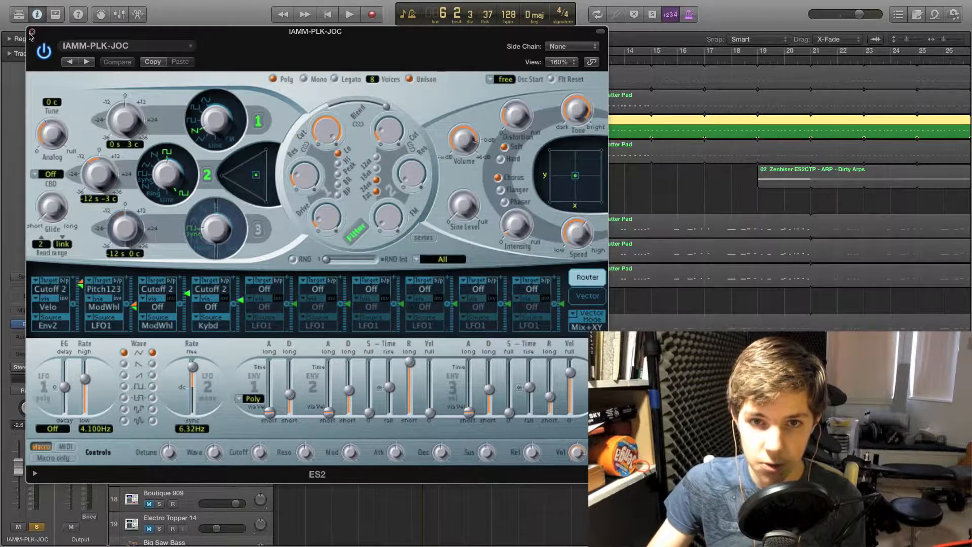
click(26, 28)
click(417, 193)
drag(421, 60, 383, 61)
key(space)
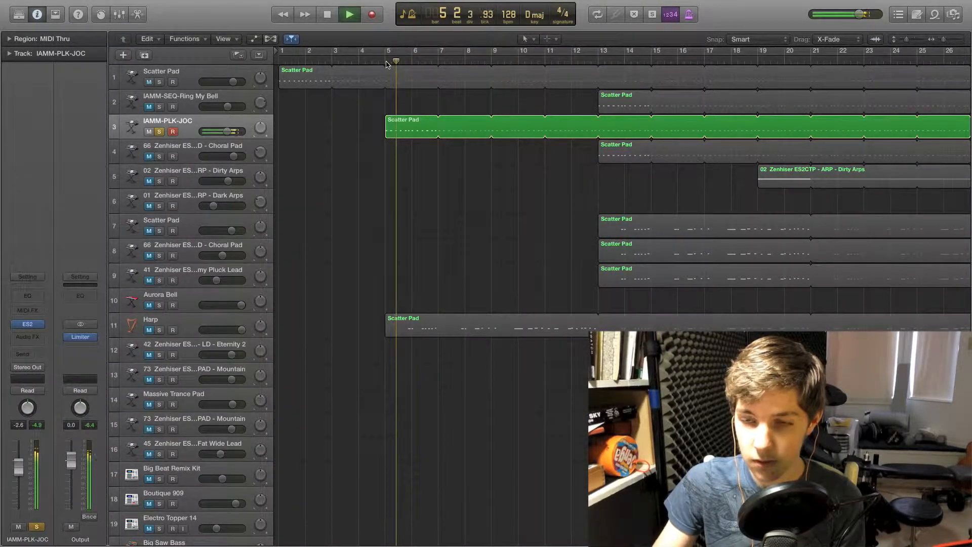
- Unsolo the IAMM-PLK-JOC track and play it together with the first Scatter Pad track from bar 5
key(space)
click(160, 133)
click(386, 61)
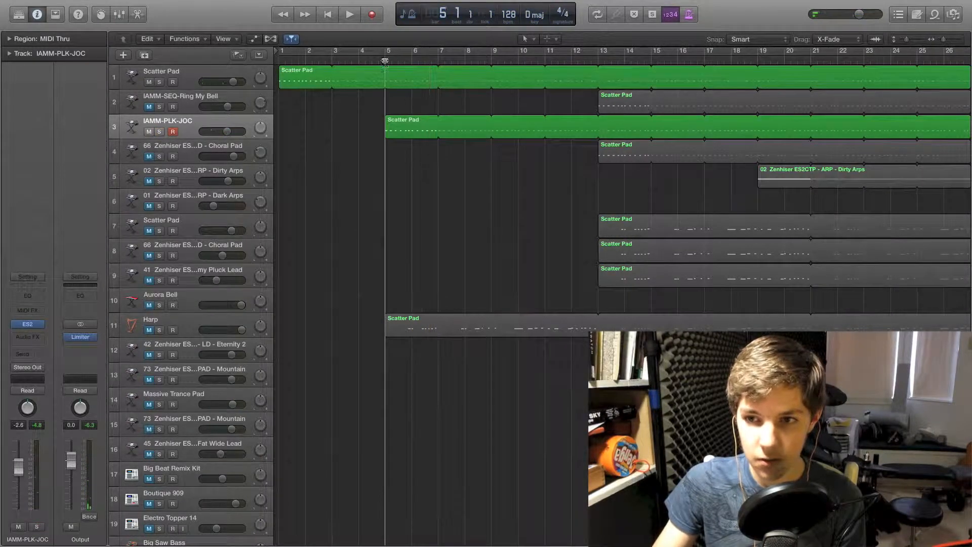
key(space)
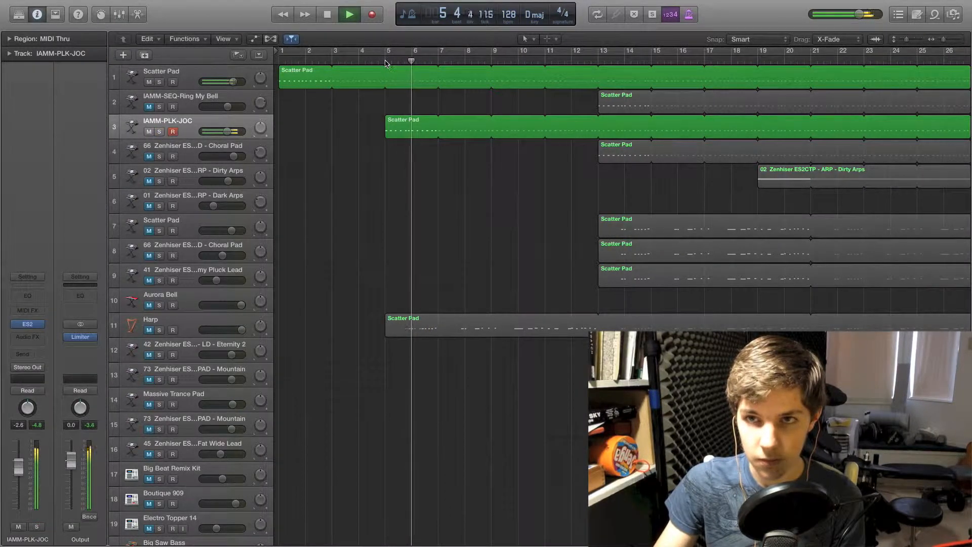
key(space)
click(386, 61)
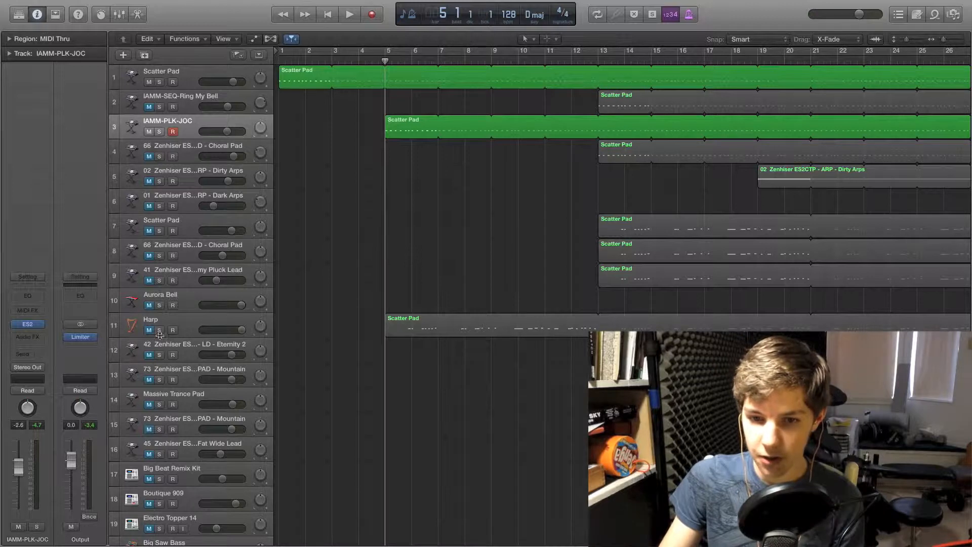
- Unmute the Harp track and arrange IAMM-PLK-JOC and Harp as tracks 2 and 3, above IAMM-SEQ-Ring My Bell
click(149, 330)
click(193, 326)
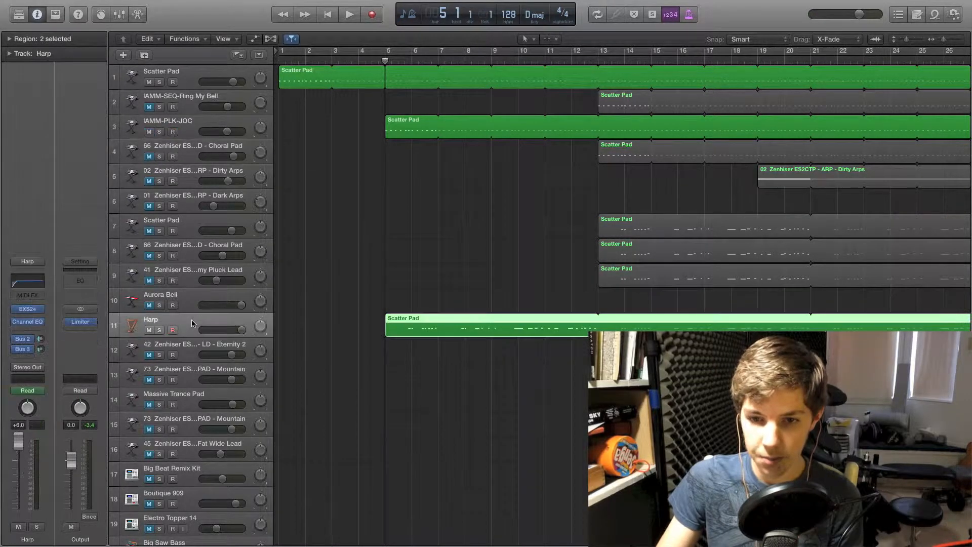
drag(193, 320, 192, 98)
drag(193, 150, 193, 126)
click(464, 208)
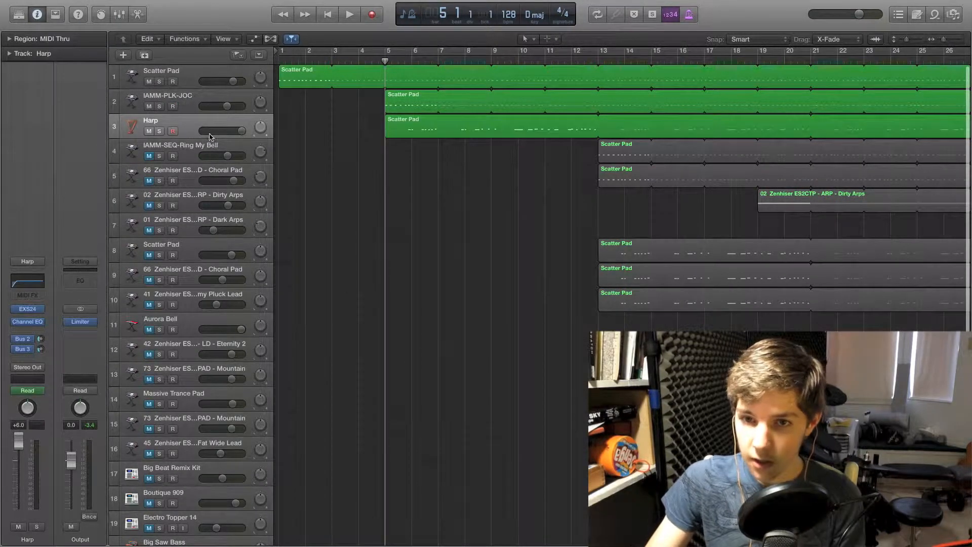
- Select the Harp track for live input and play the three unmuted tracks together from bar 5
click(184, 131)
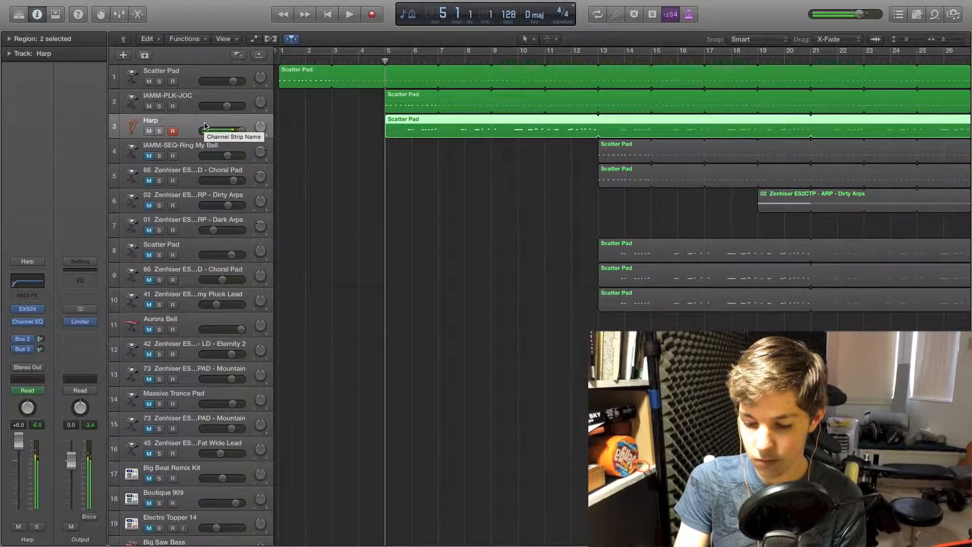
click(409, 190)
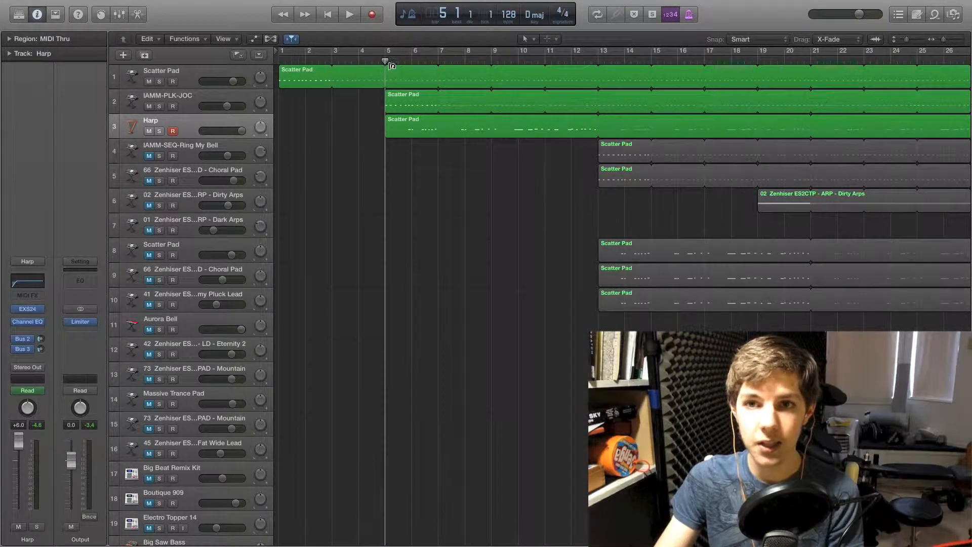
key(space)
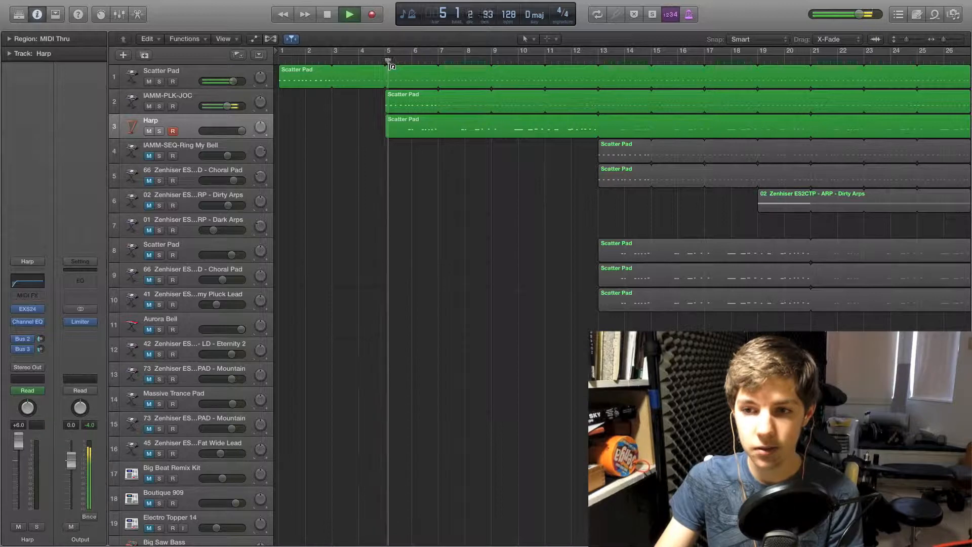
- Solo the Harp track during playback, stop after listening, and return the playhead to bar 5
click(160, 131)
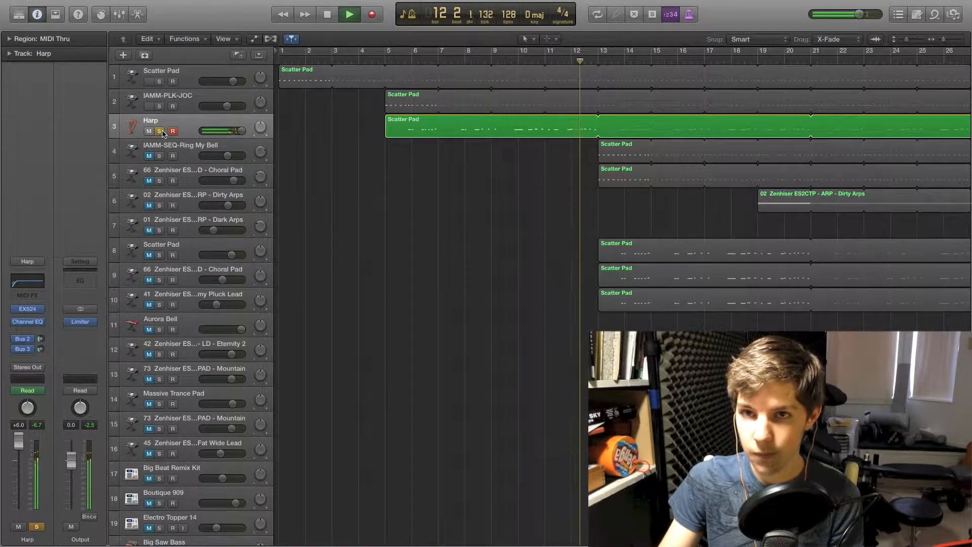
key(space)
click(161, 131)
click(160, 132)
drag(392, 62, 386, 62)
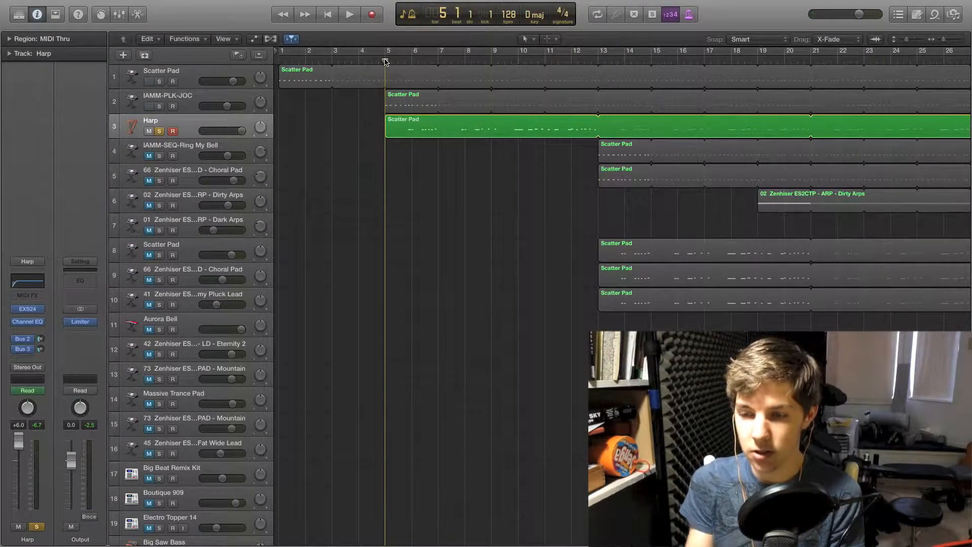
- Audition the soloed Harp part from bar 5 beat 4, and trace its melody by moving the playhead between bars 5 and 11
drag(386, 61, 408, 61)
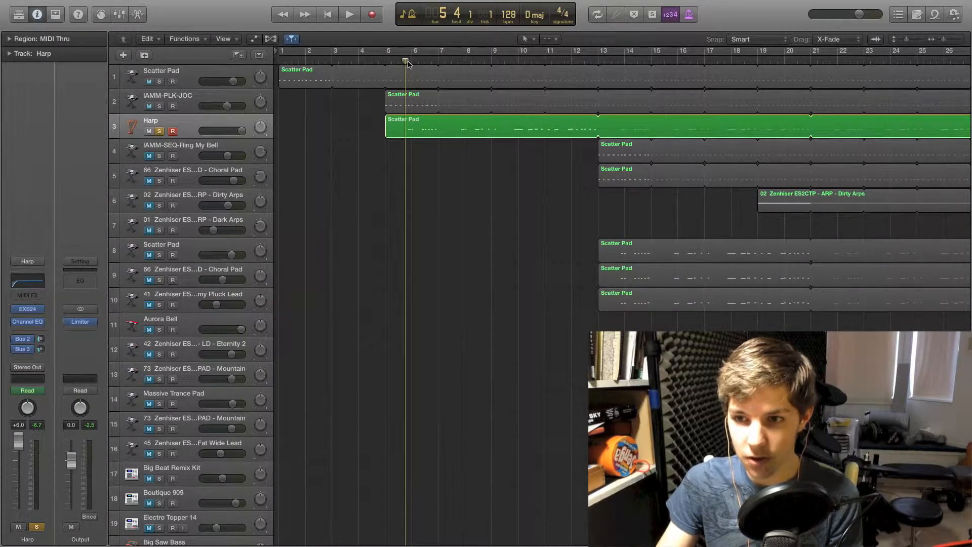
key(space)
key(space)
click(398, 62)
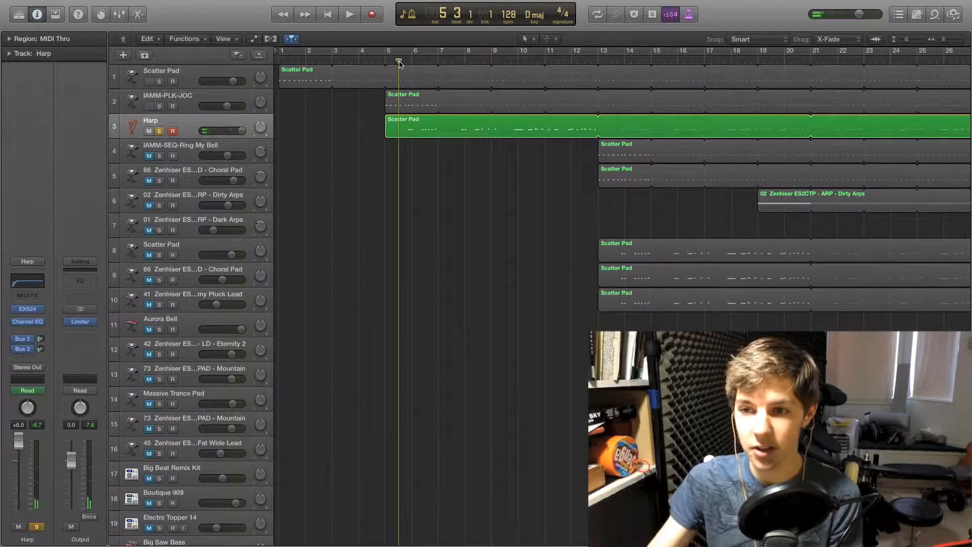
drag(399, 61, 405, 62)
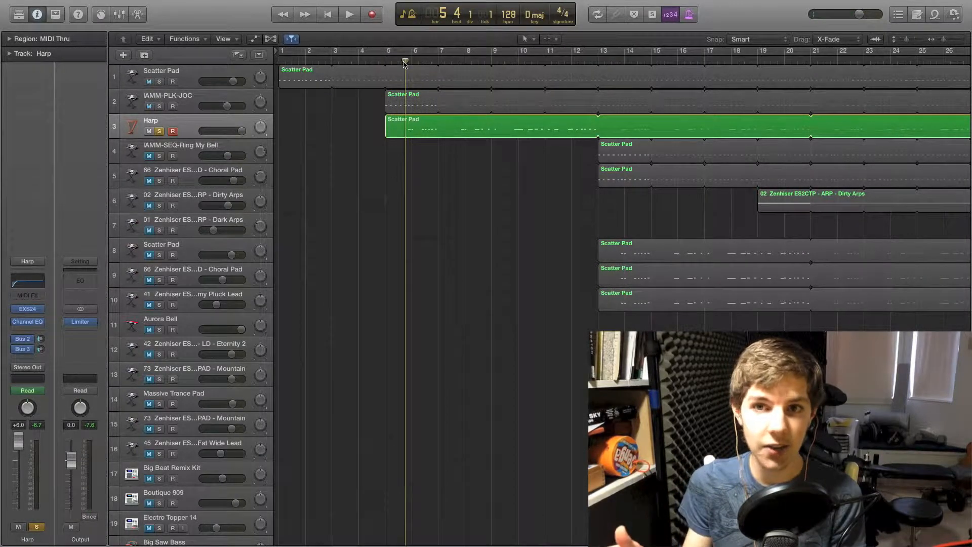
mouse_move(404, 62)
mouse_down()
mouse_move(556, 62)
mouse_move(383, 62)
mouse_move(601, 69)
mouse_move(386, 66)
mouse_up()
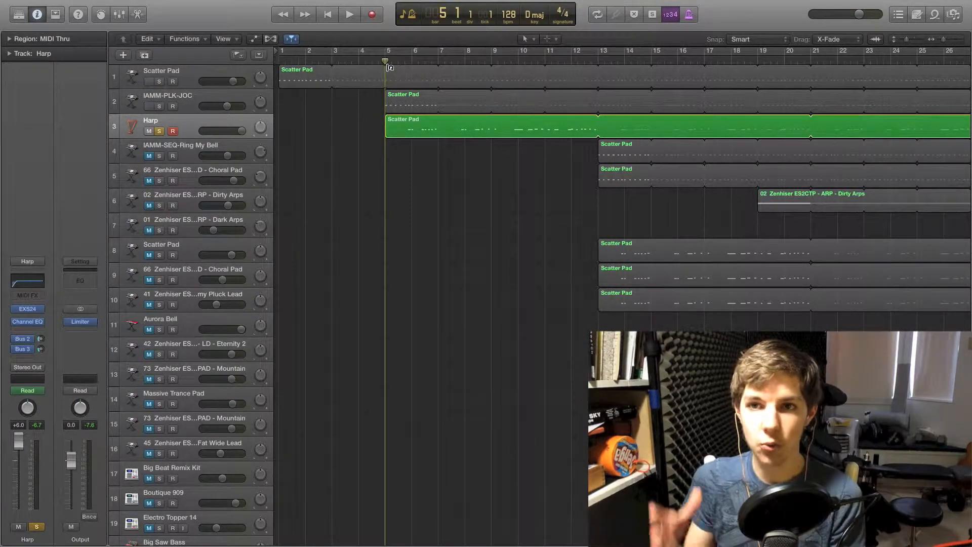
drag(385, 62, 565, 71)
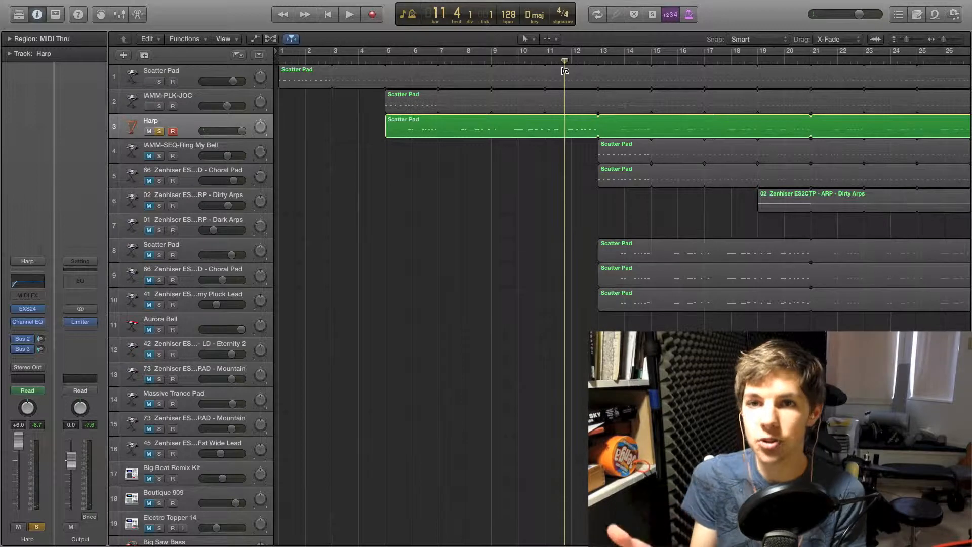
drag(560, 64, 392, 73)
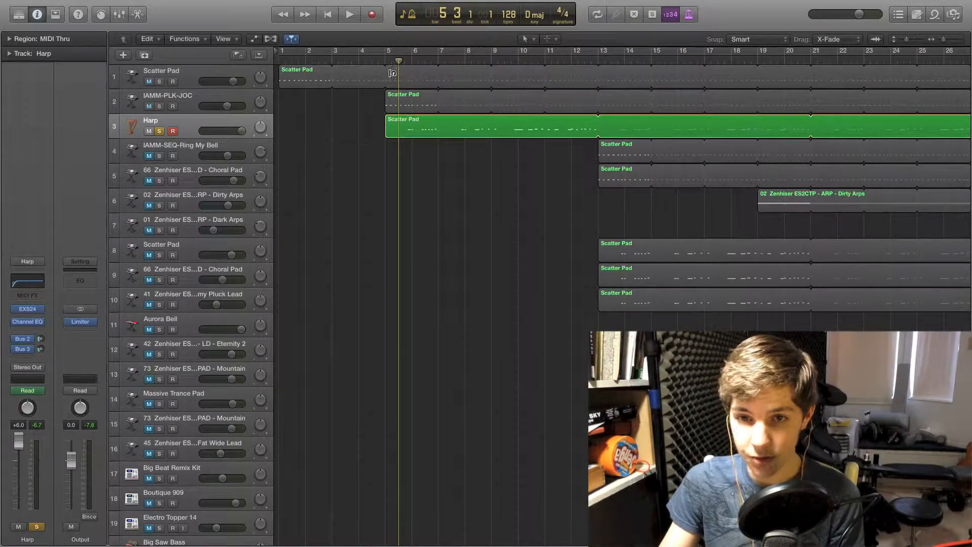
- Unsolo Harp, solo IAMM-SEQ-Ring My Bell and the Choral Pad on track 5, and listen to them from bar 13
click(159, 131)
drag(396, 60, 597, 62)
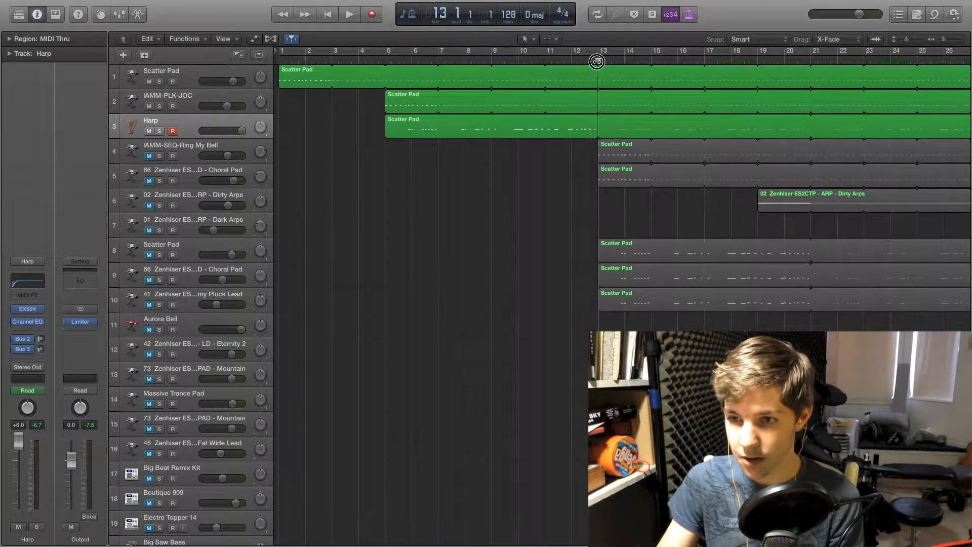
click(160, 156)
key(space)
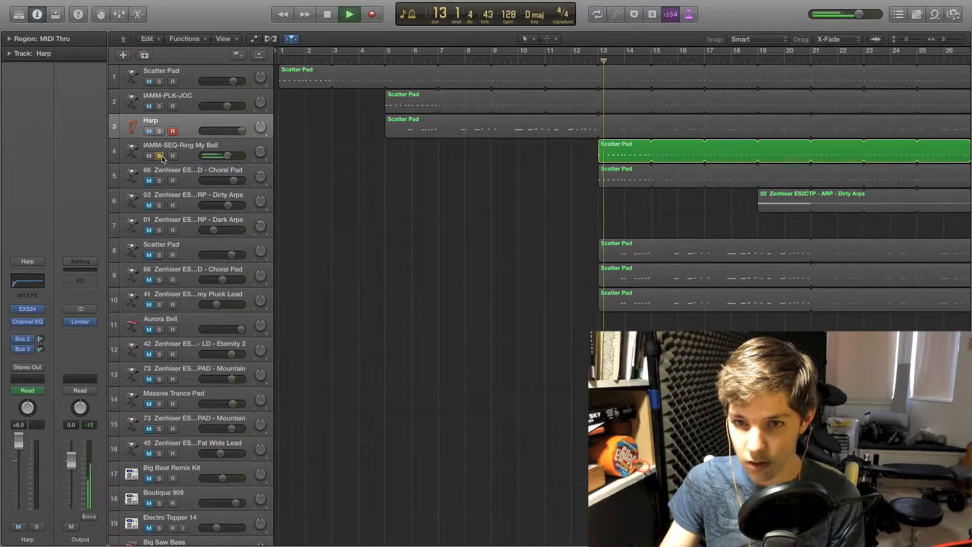
key(space)
click(159, 180)
key(space)
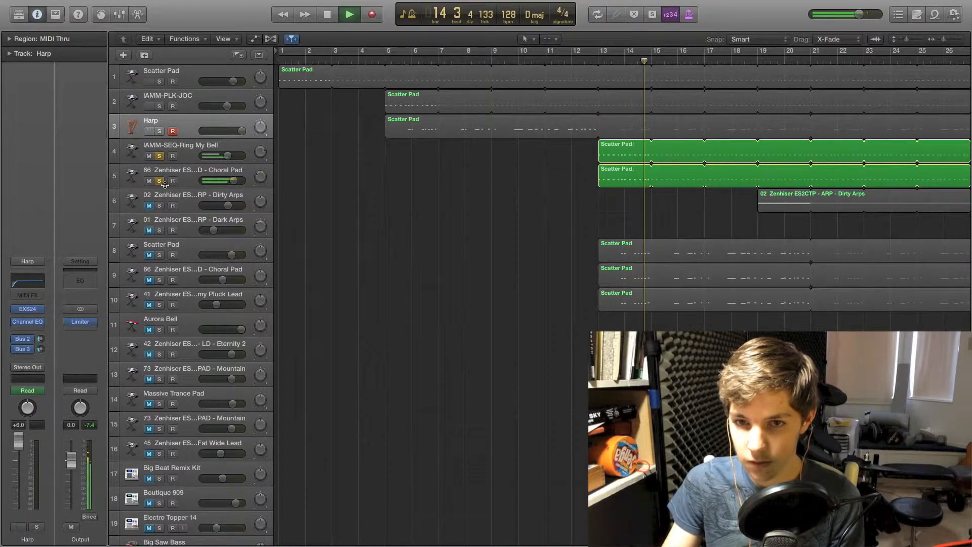
key(space)
- Inspect the ES2 synth settings of IAMM-SEQ-Ring My Bell, and play that track soloed alone from bar 13
click(187, 153)
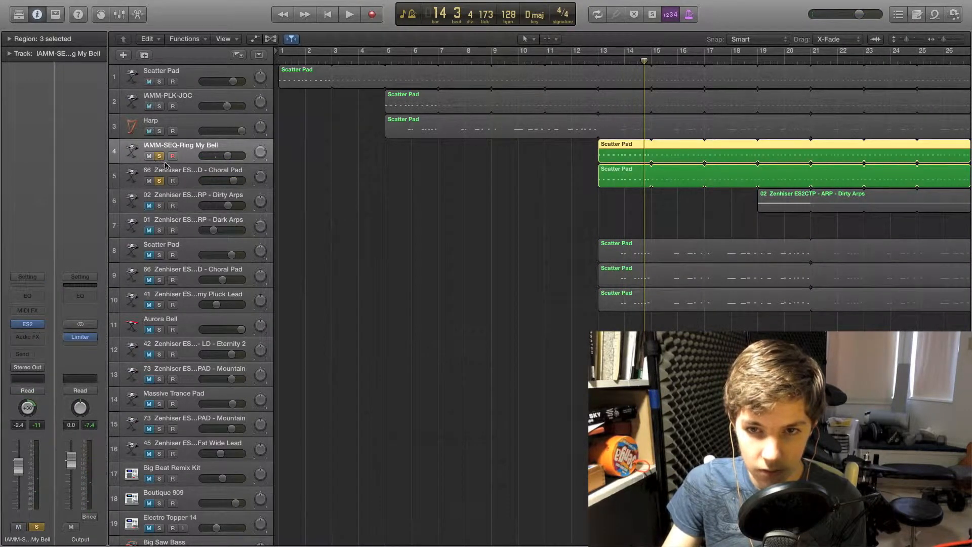
click(29, 324)
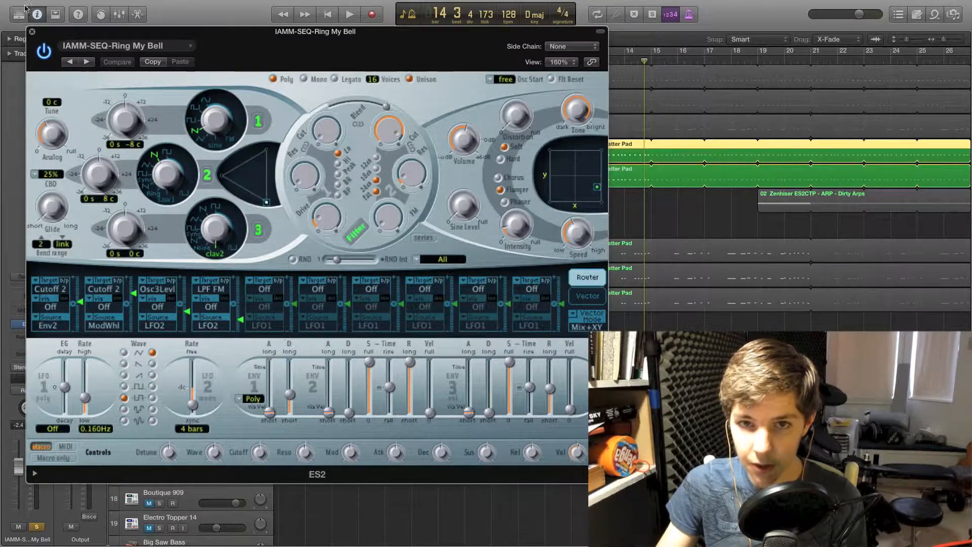
click(32, 32)
click(599, 56)
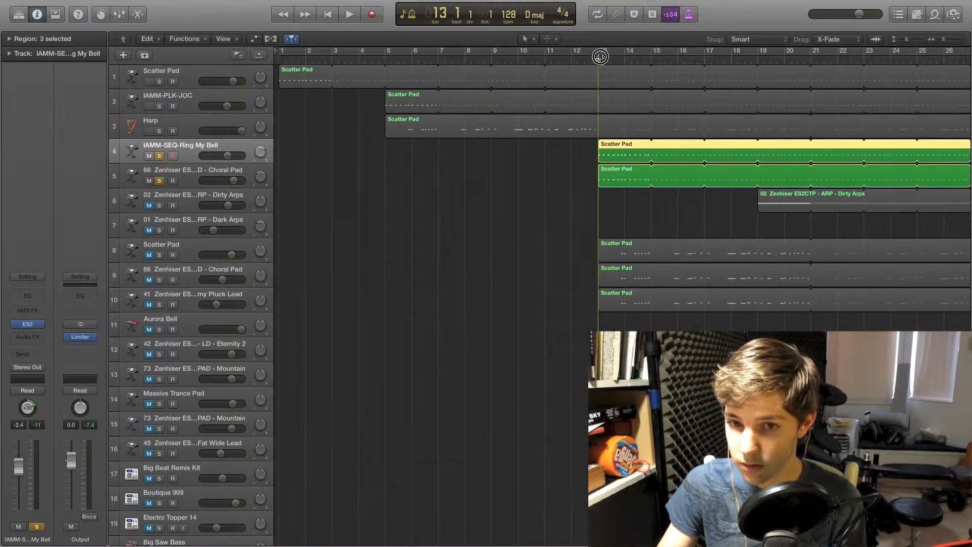
click(159, 182)
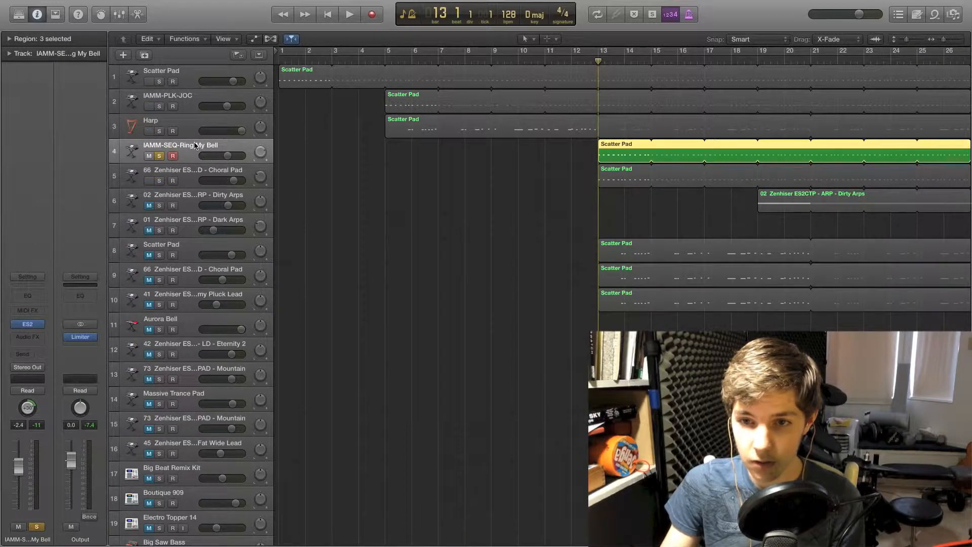
key(space)
key(space)
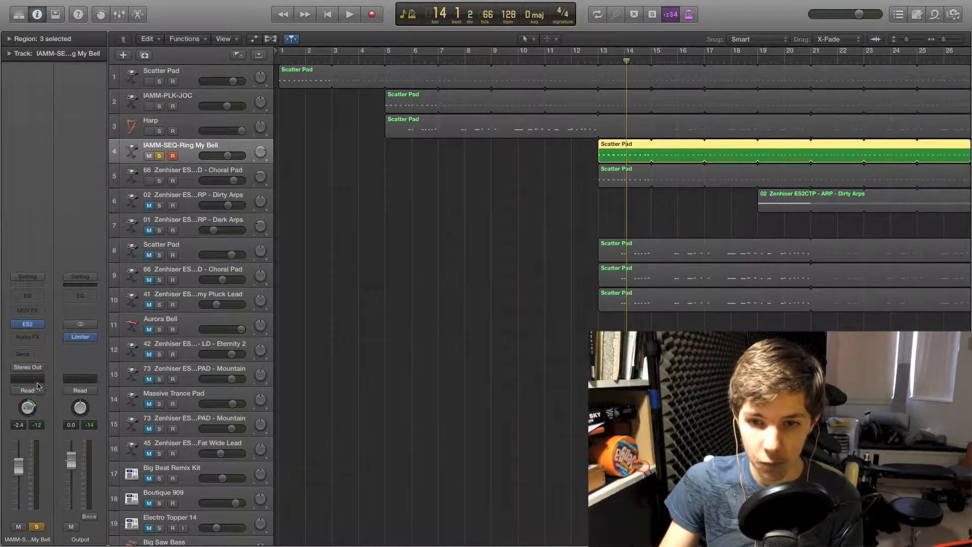
- Switch the solo to the Choral Pad on track 5, listen from bar 13, and place the playhead at bar 13 beat 2
click(192, 176)
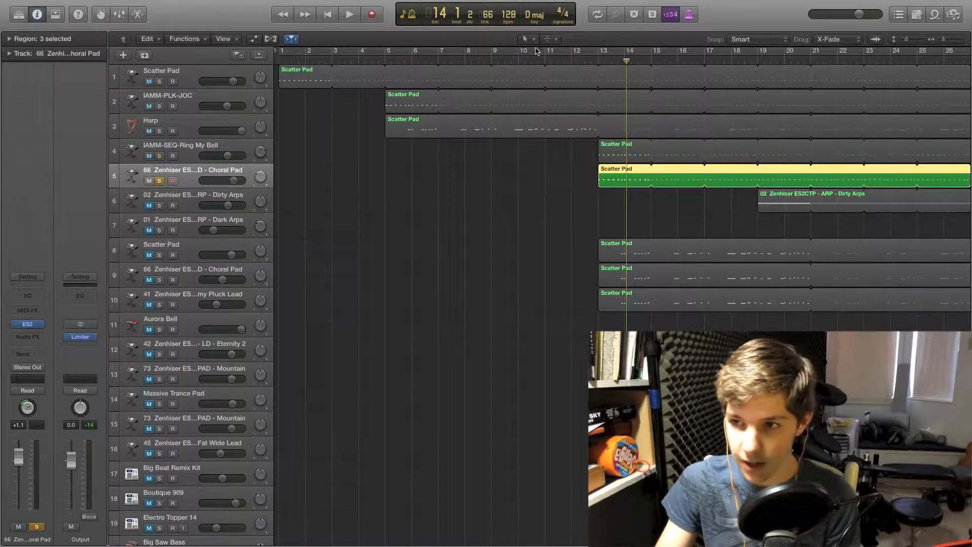
click(598, 61)
key(space)
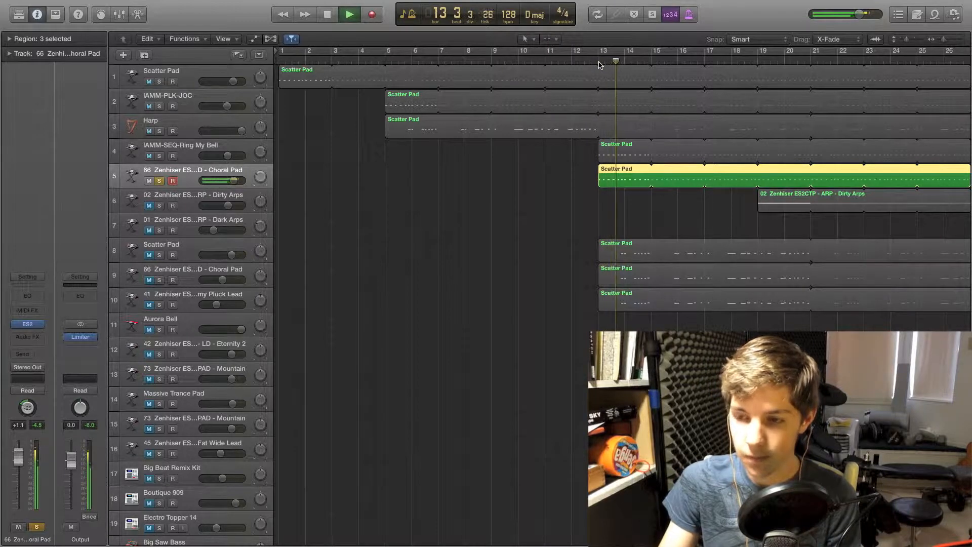
key(space)
click(604, 62)
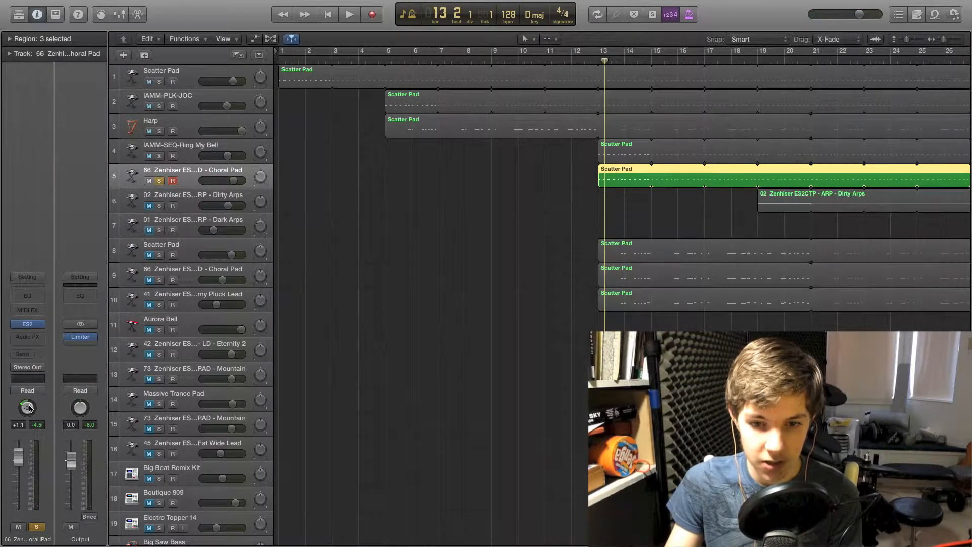
- Add IAMM-SEQ-Ring My Bell to the soloed Choral Pad and play both tracks together from bar 13
click(160, 156)
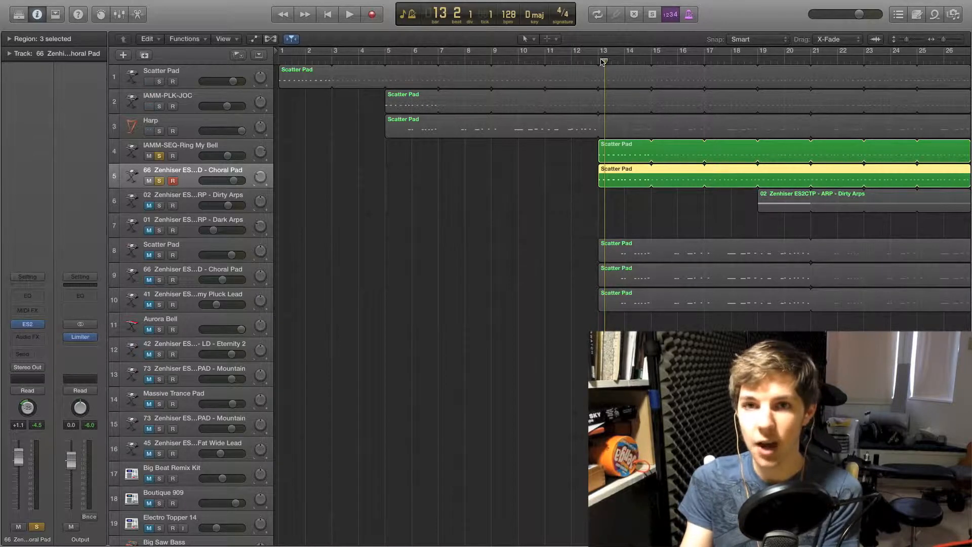
click(600, 59)
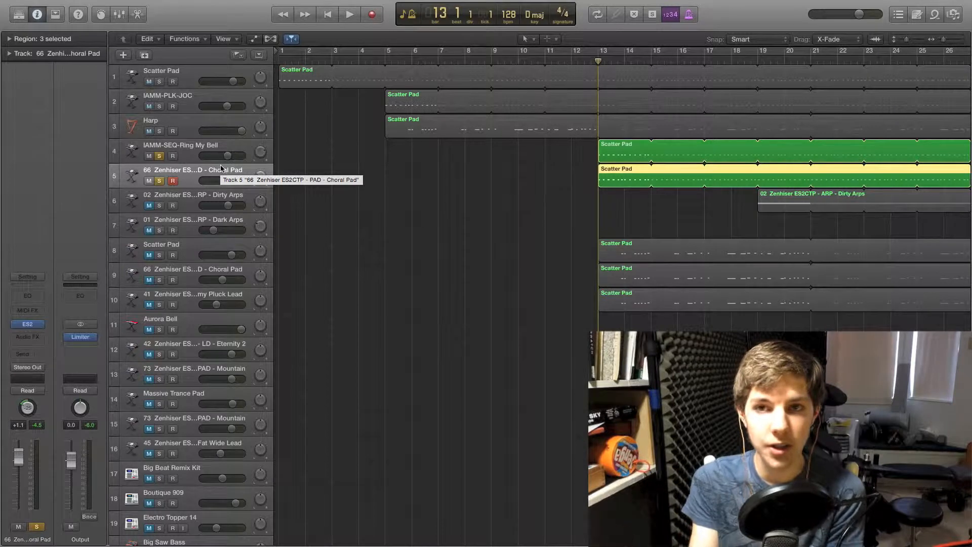
key(space)
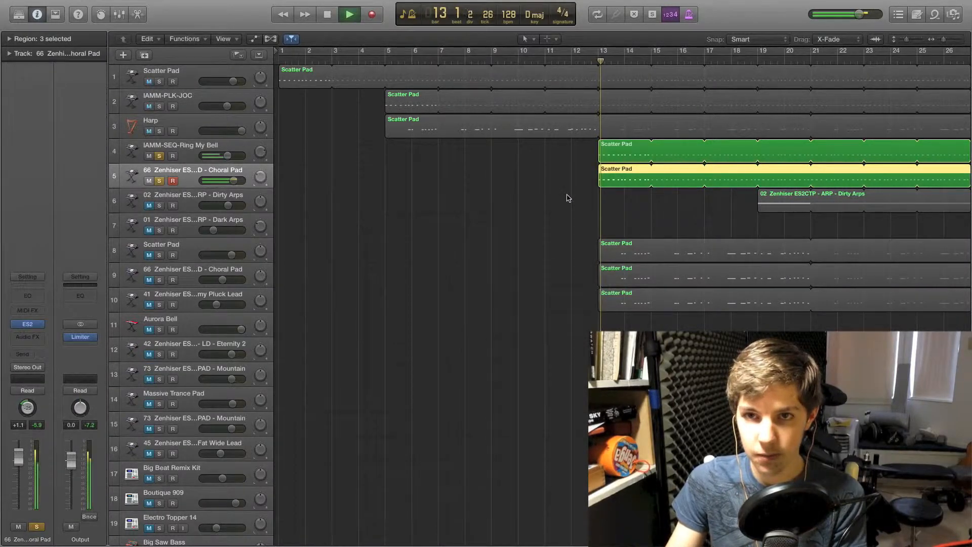
key(space)
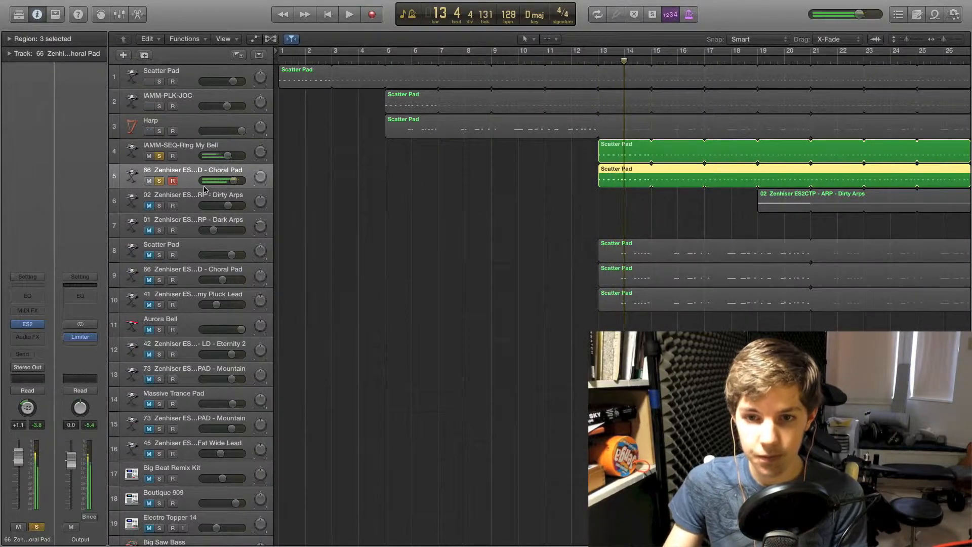
- Unsolo the Choral Pad and Ring My Bell tracks and play all five unmuted tracks together from bar 13
click(158, 182)
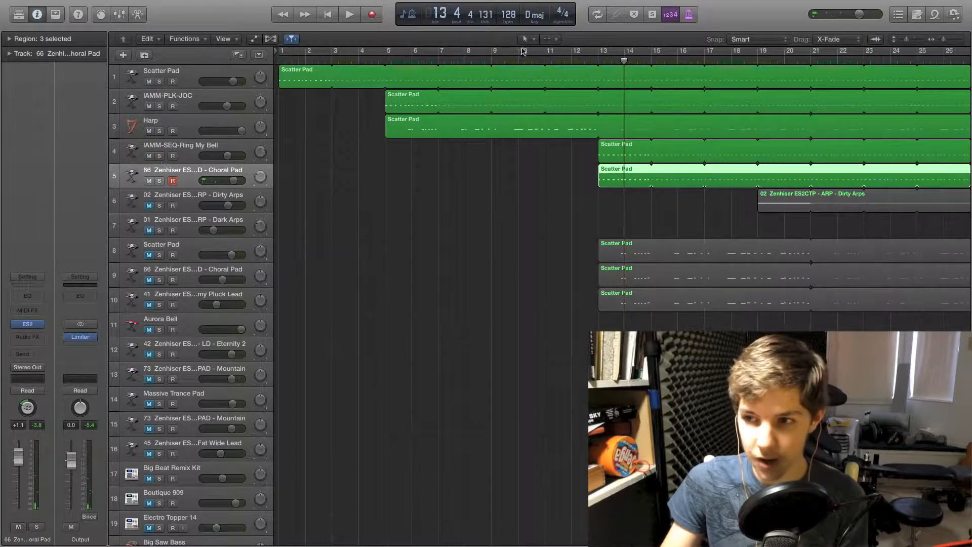
click(599, 59)
key(space)
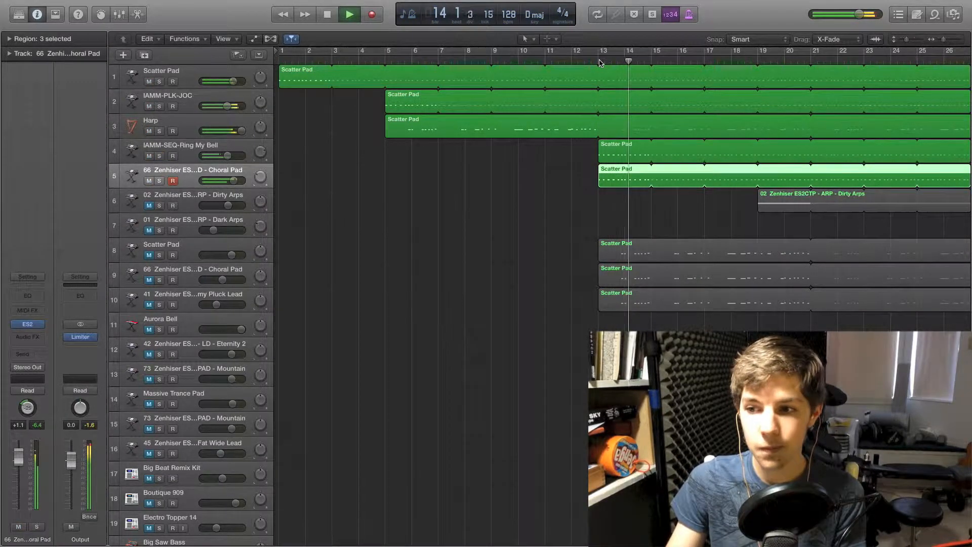
key(space)
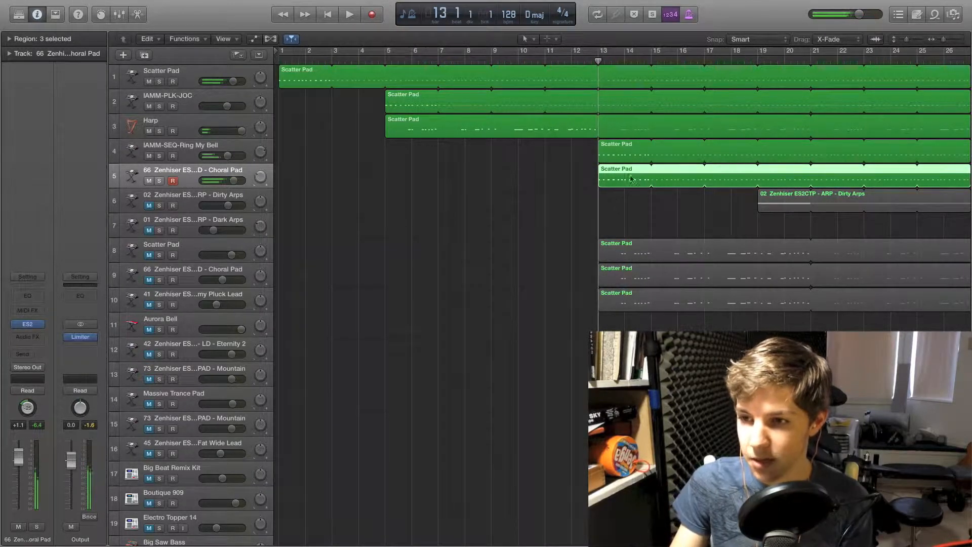
- Solo the Scatter Pad on track 8 and play it alone from bar 13 beat 4
click(581, 231)
click(159, 255)
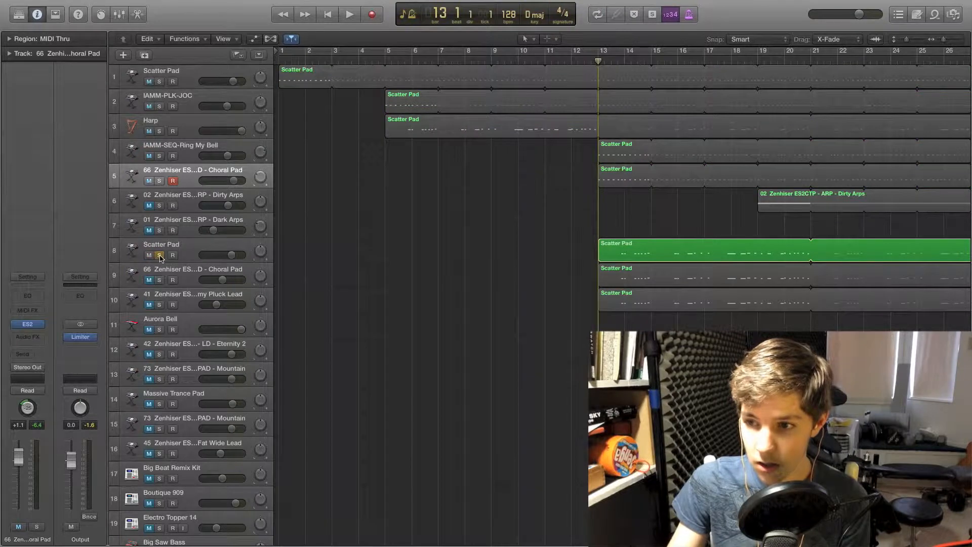
drag(619, 61, 619, 63)
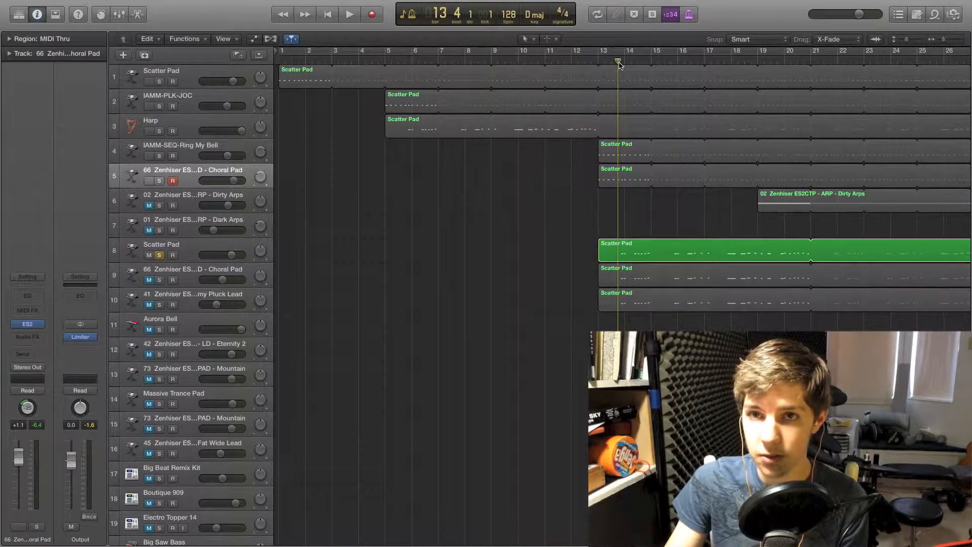
key(space)
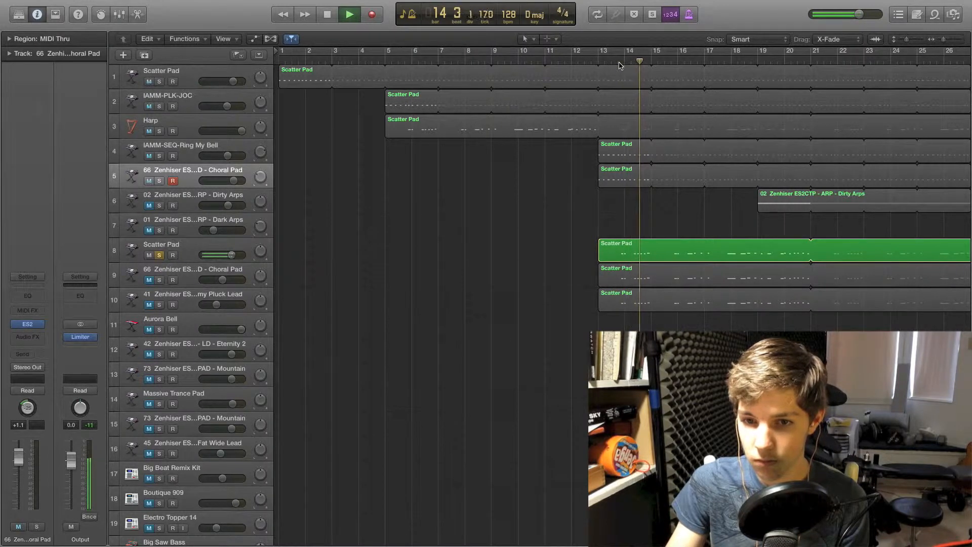
- Switch the solo from the track 8 Scatter Pad to the Choral Pad on track 9 and play it from bar 14
click(159, 254)
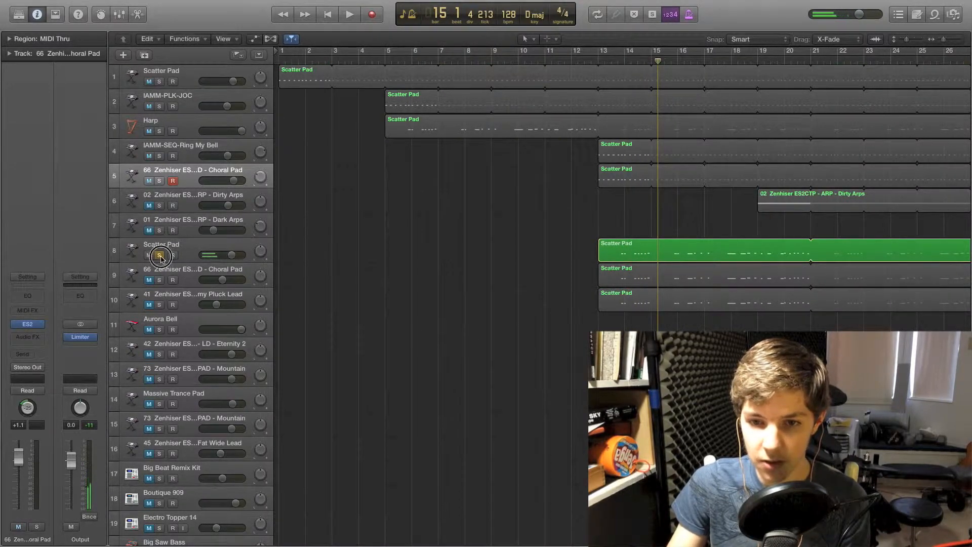
click(160, 279)
click(618, 65)
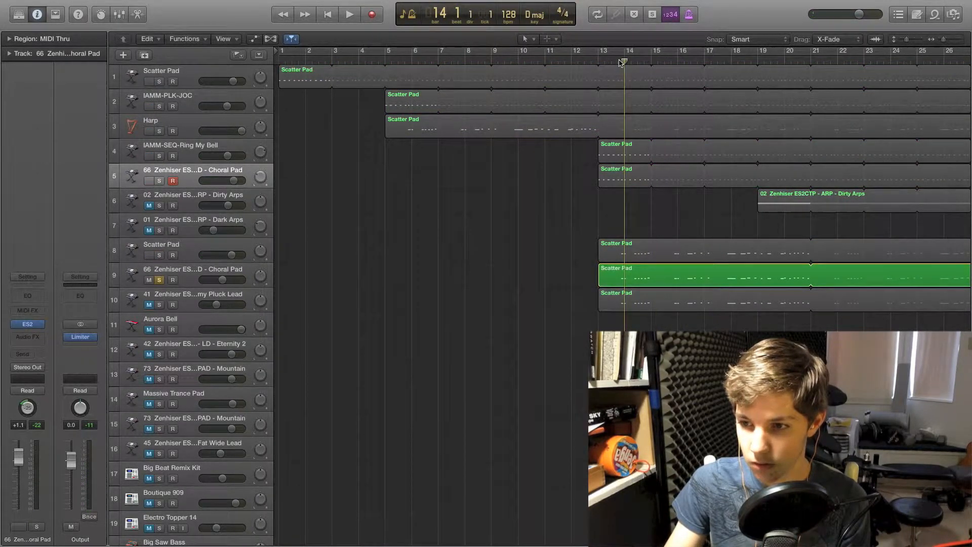
key(space)
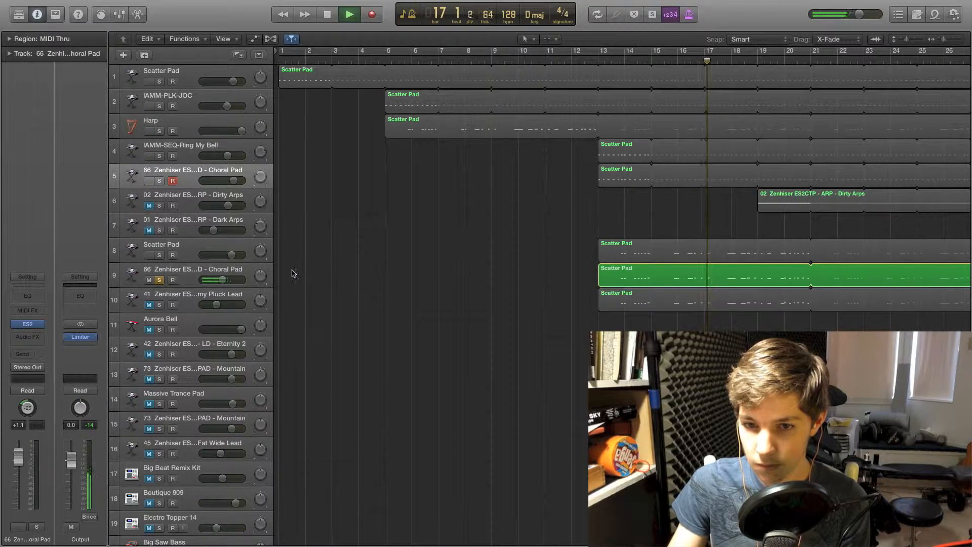
key(space)
- Switch the solo from the track 9 Choral Pad to the Pluck Lead on track 10 and play it from bar 13
click(159, 304)
click(158, 280)
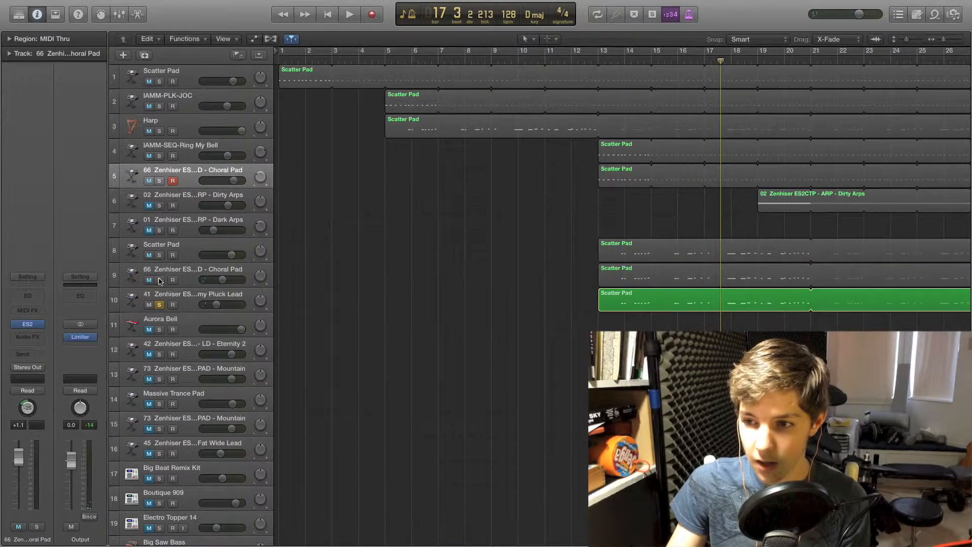
click(612, 62)
key(space)
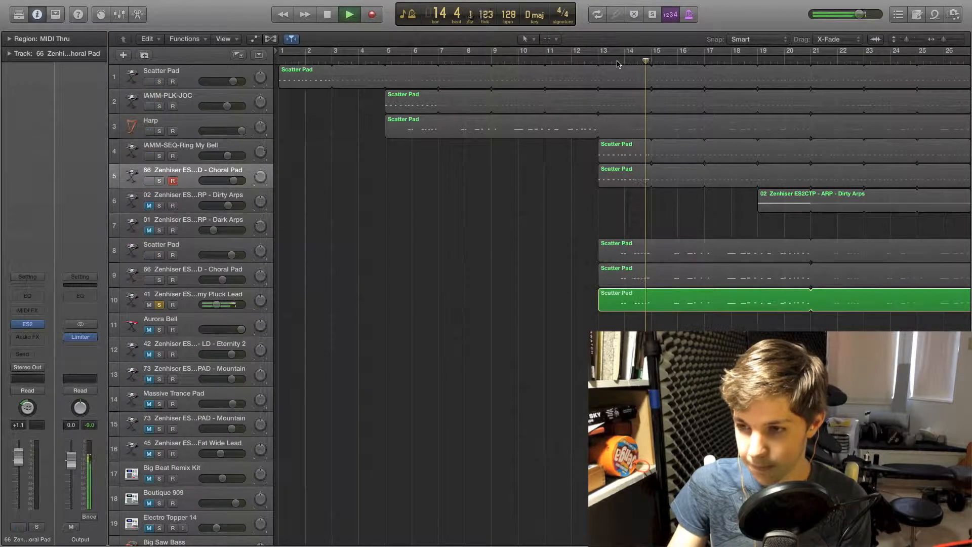
key(space)
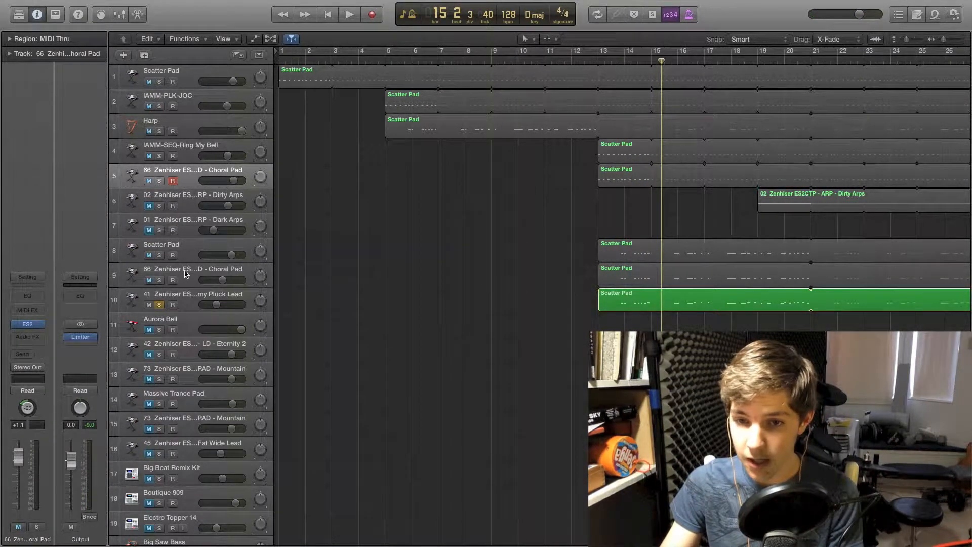
- Select the Choral Pad on track 9, switch to the Pluck Lead track, and replay the soloed Pluck Lead from bar 13 beat 4
click(164, 278)
click(402, 233)
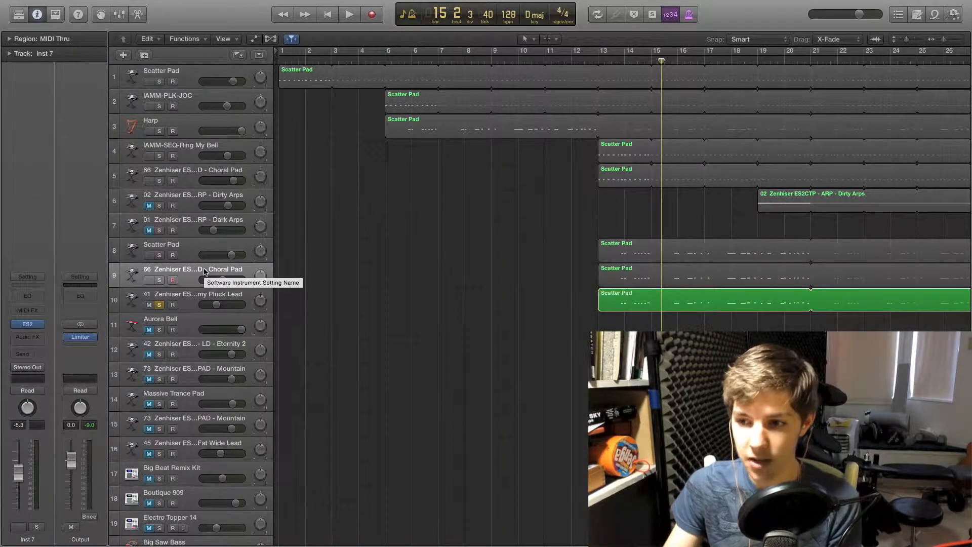
click(187, 296)
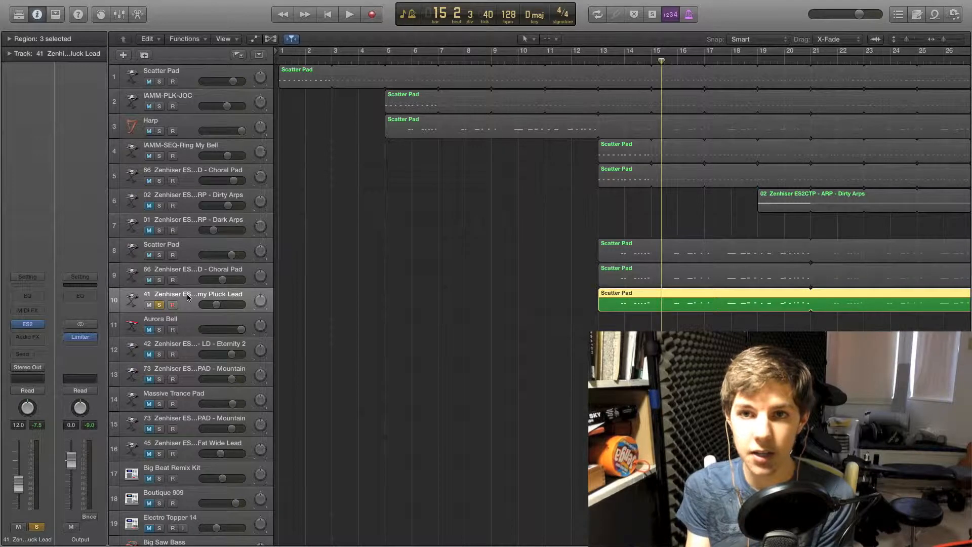
click(430, 189)
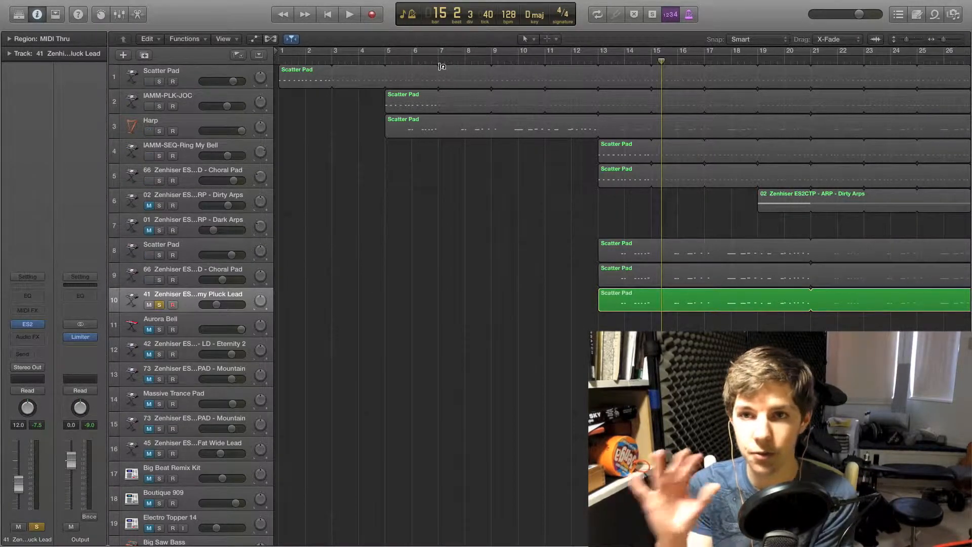
drag(660, 61, 621, 60)
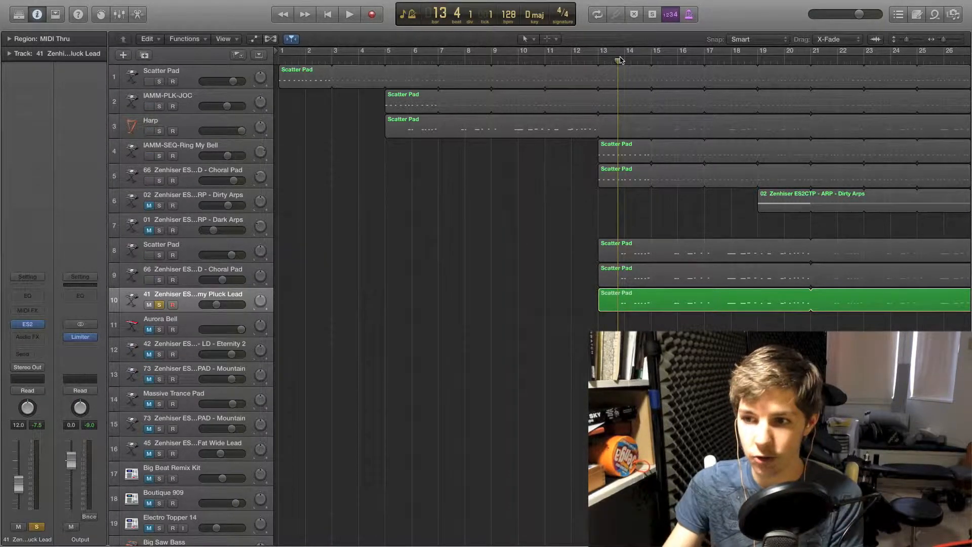
key(space)
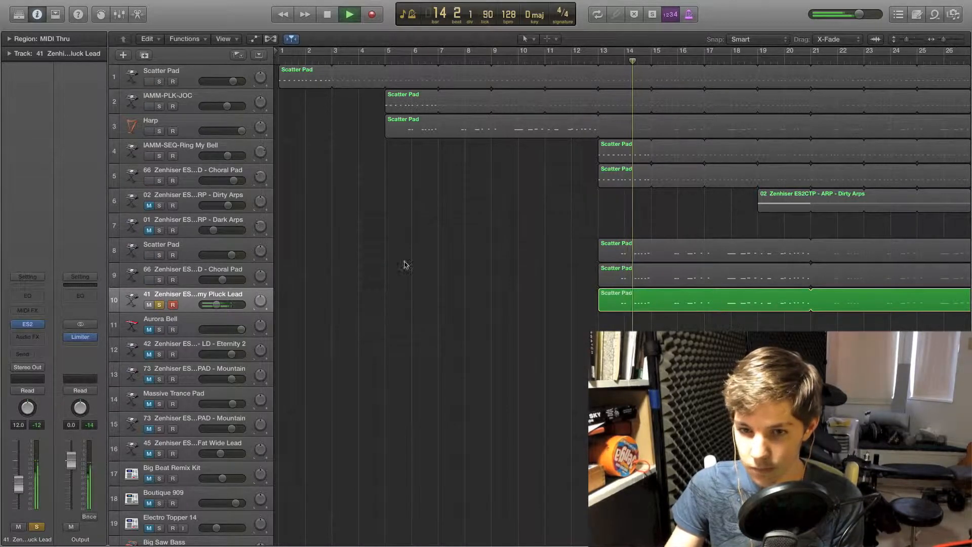
- Move the solo from the Pluck Lead back to the Scatter Pad on track 8 and play it from bar 13 beat 3
click(159, 255)
key(space)
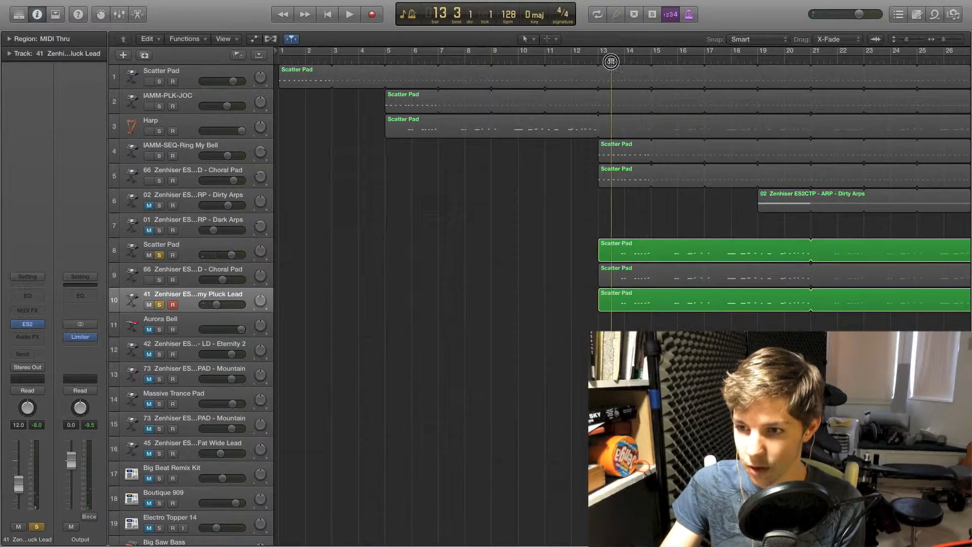
click(159, 305)
key(space)
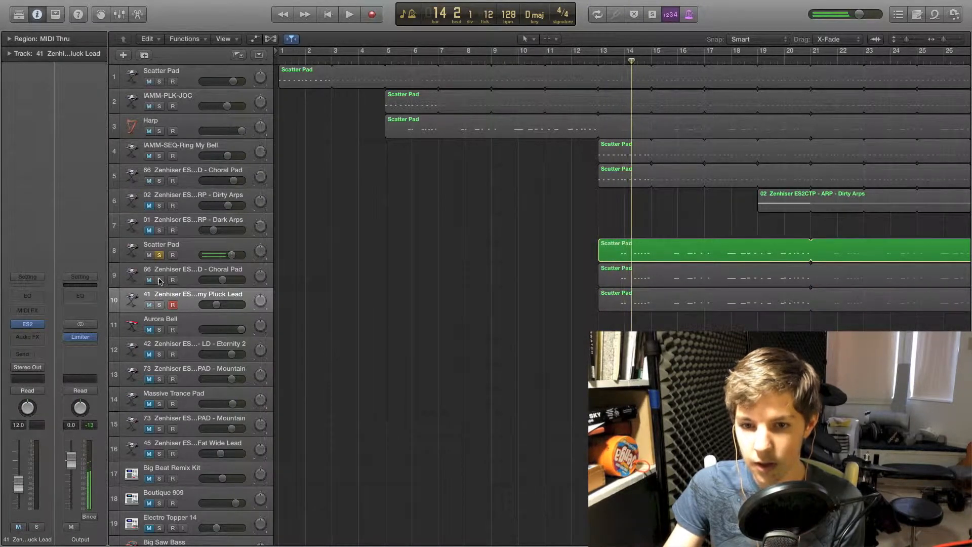
- Solo the Choral Pad on track 9 in place of the track 8 Scatter Pad and listen from about bar 14
click(159, 280)
click(159, 255)
click(625, 58)
key(space)
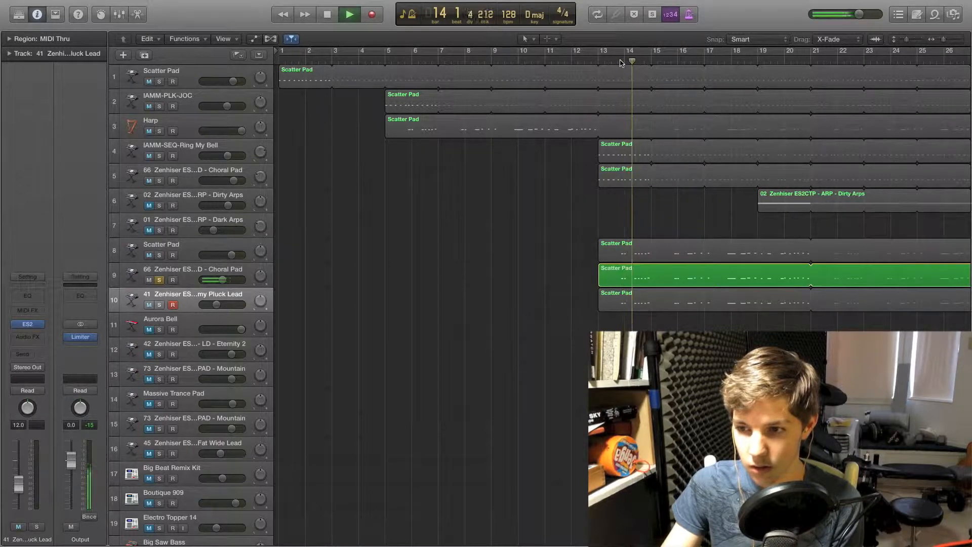
key(space)
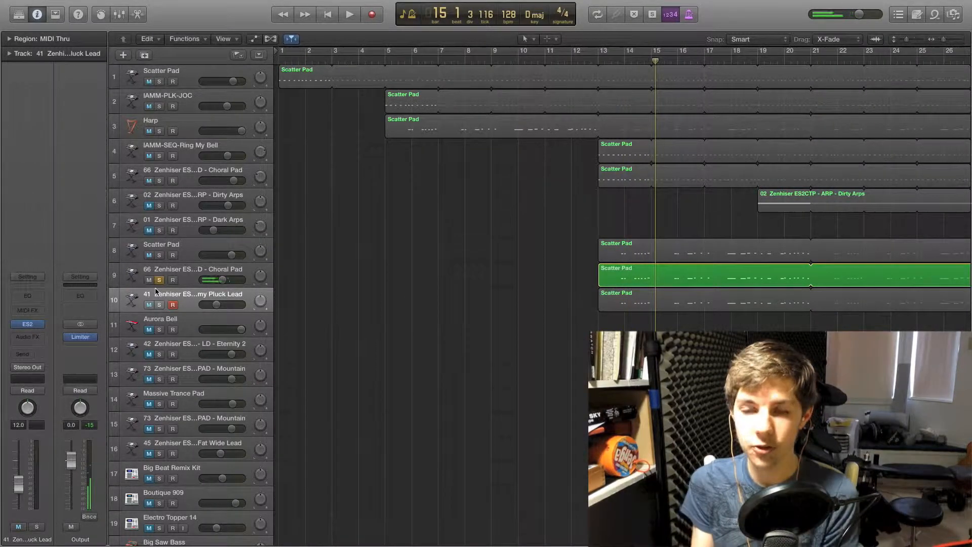
- Clear the solo, unmute tracks 8 to 10, and place the playhead at bar 13
key(super+a)
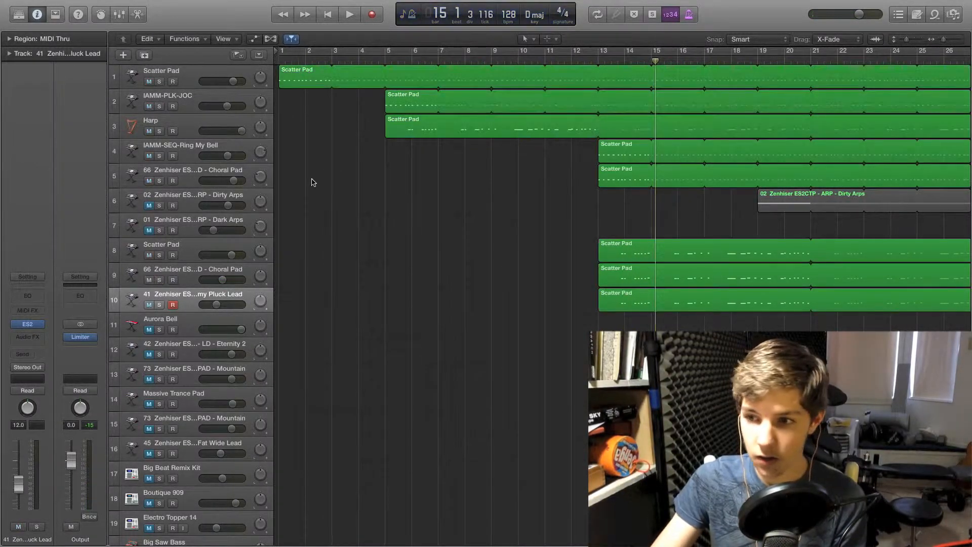
click(622, 60)
click(602, 60)
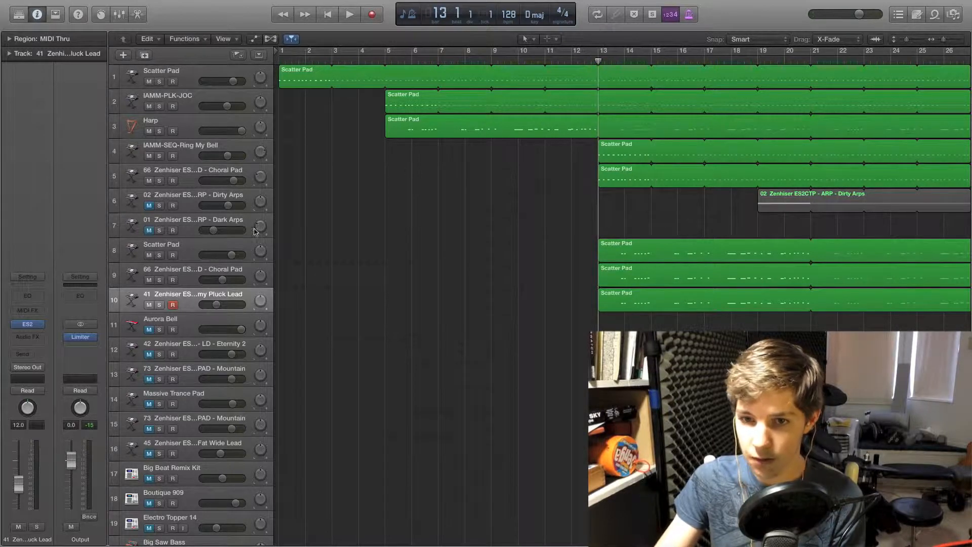
- Solo the Harp, the track 8 Scatter Pad, the track 9 Choral Pad and the Pluck Lead, and play them together from bar 13
click(159, 131)
click(159, 255)
click(159, 279)
click(159, 305)
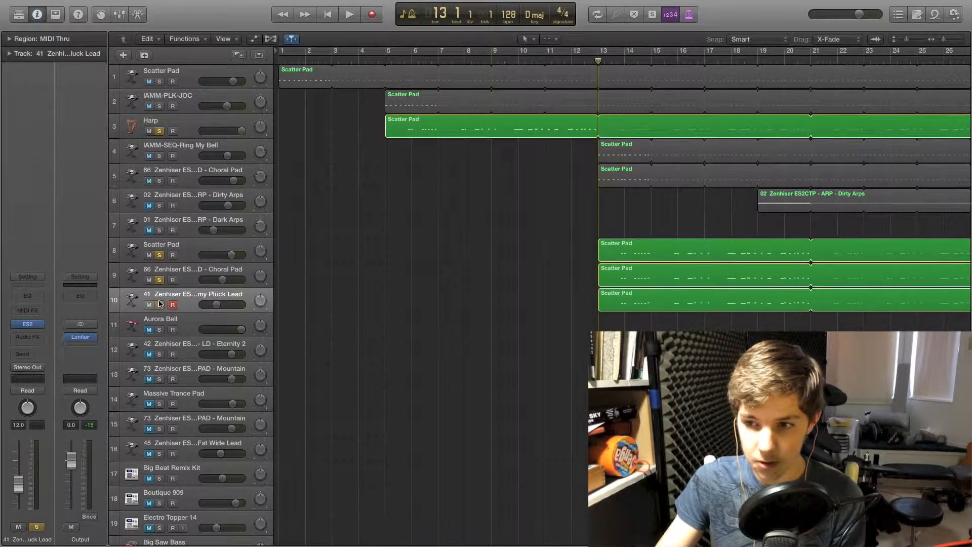
key(space)
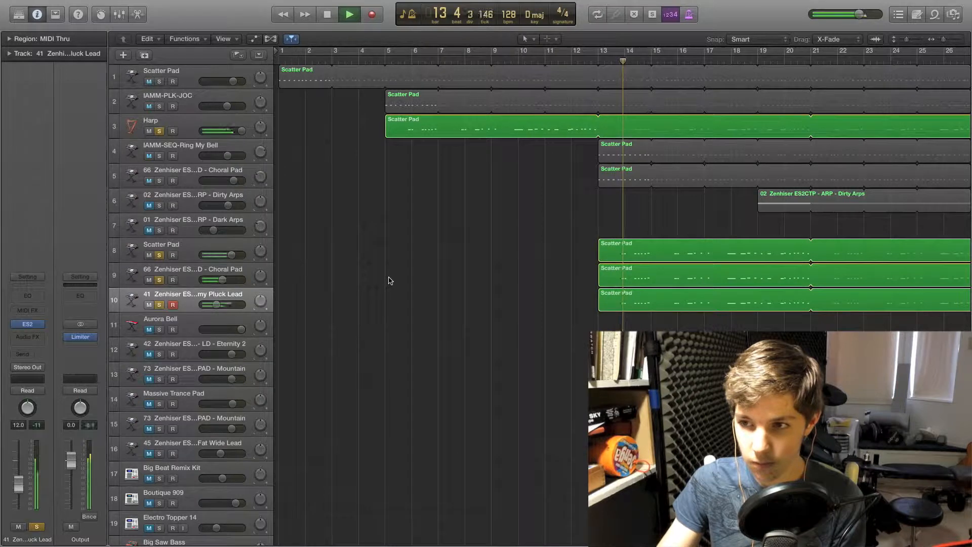
key(space)
- Unsolo the Pluck Lead, track 9 Choral Pad, track 8 Scatter Pad and Harp, and start playing all unmuted tracks from bar 15
click(159, 305)
click(167, 276)
click(159, 256)
key(s)
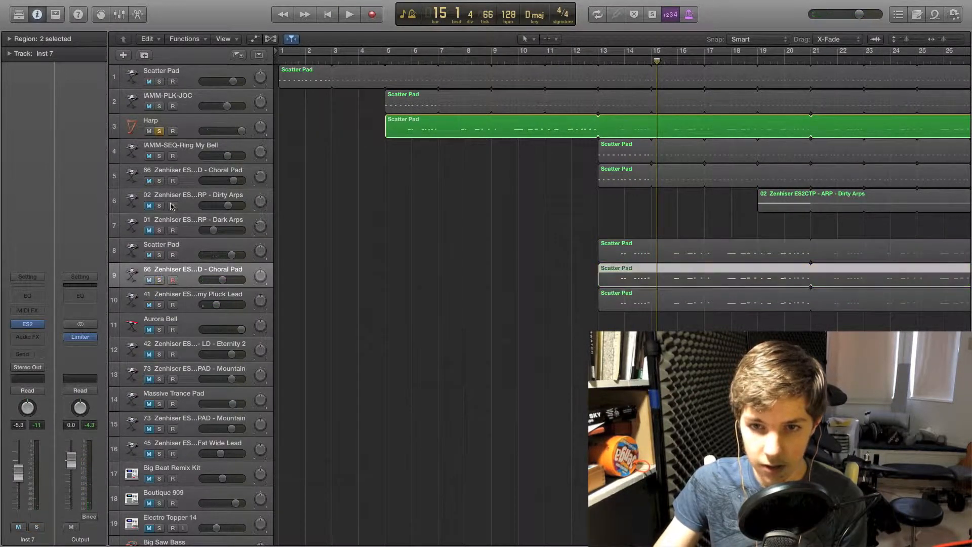
click(160, 131)
key(space)
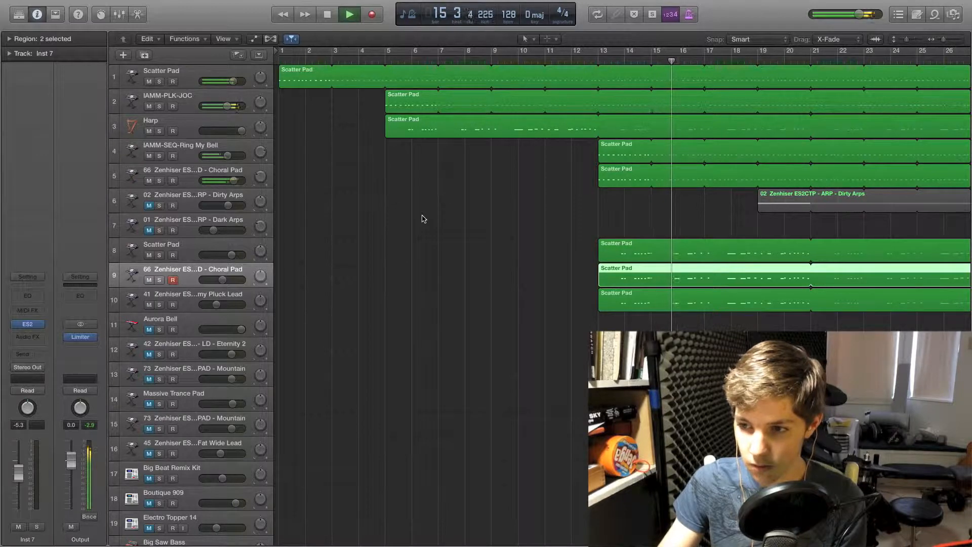
- Look over the upcoming regions and lower tracks of the arrangement during playback, and stop playing at bar 19
click(424, 219)
scroll(424, 219, right, 10)
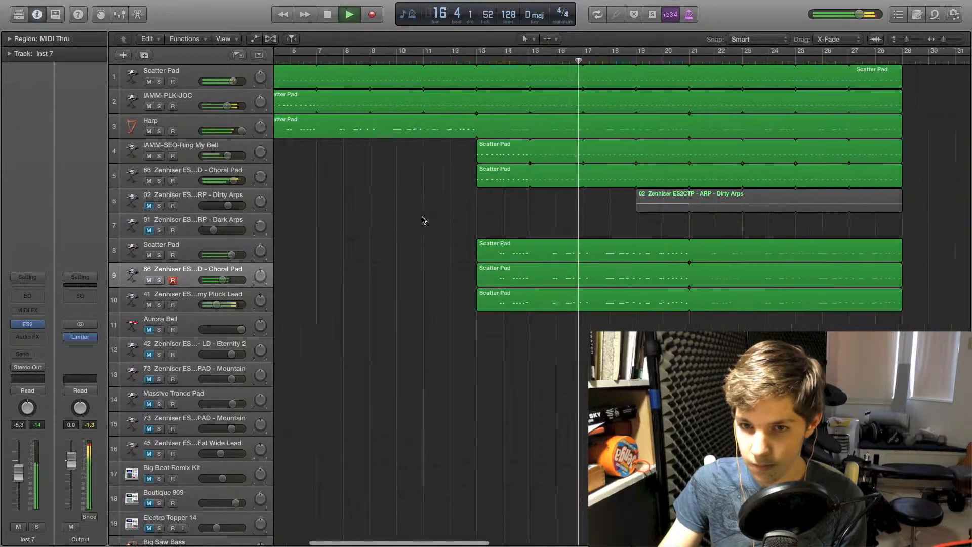
scroll(406, 220, down, 5)
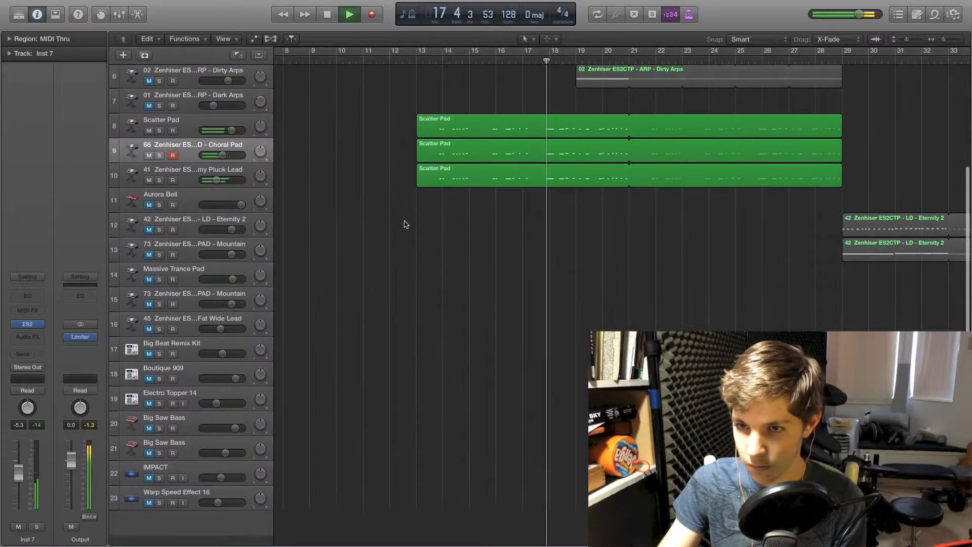
scroll(406, 222, up, 2)
scroll(406, 224, up, 3)
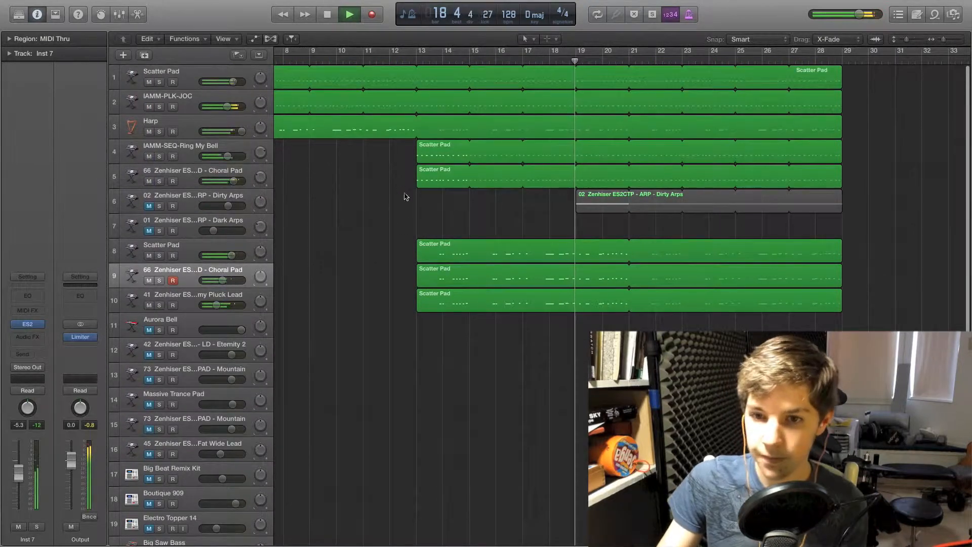
key(space)
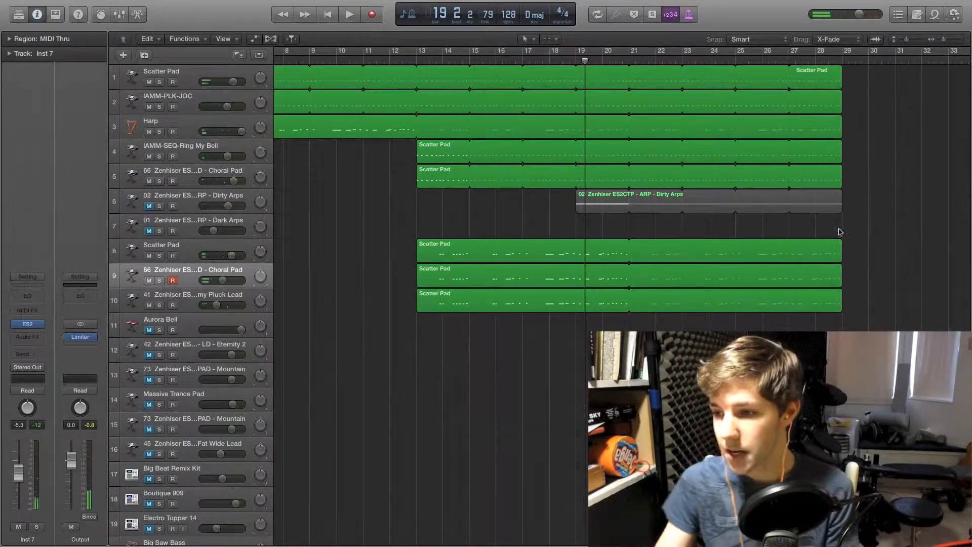
- Unmute and select the Dirty Arps track 6, and place the playhead at bar 19 where its region starts
scroll(858, 228, right, 3)
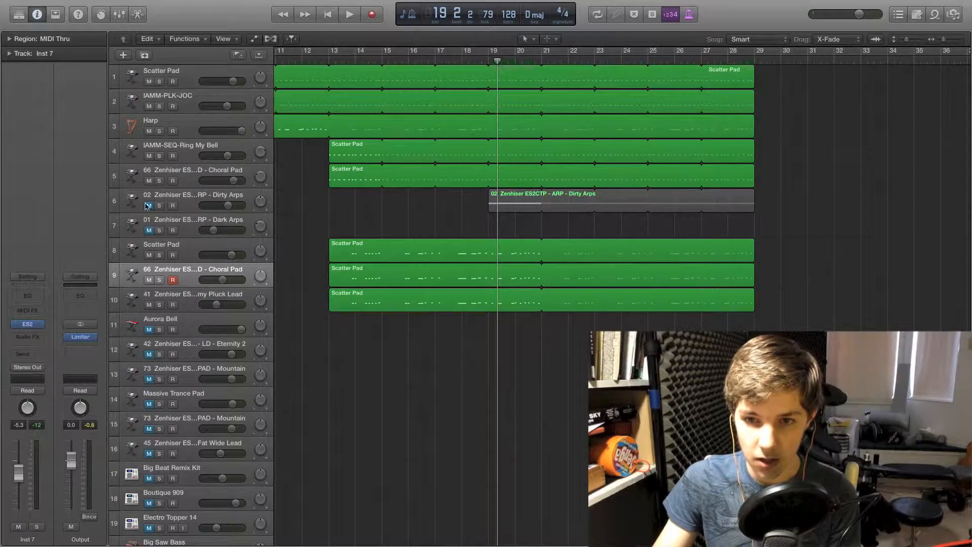
click(149, 206)
click(347, 196)
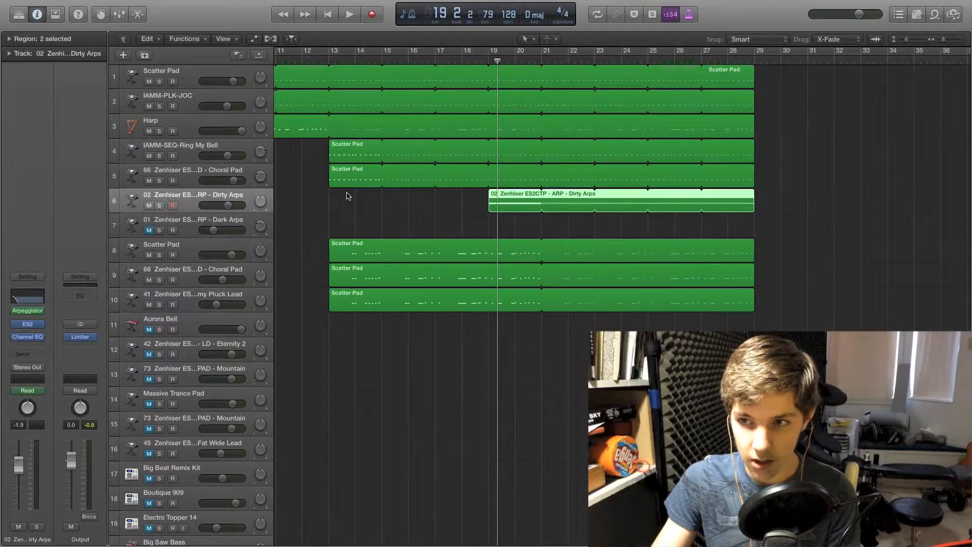
click(489, 59)
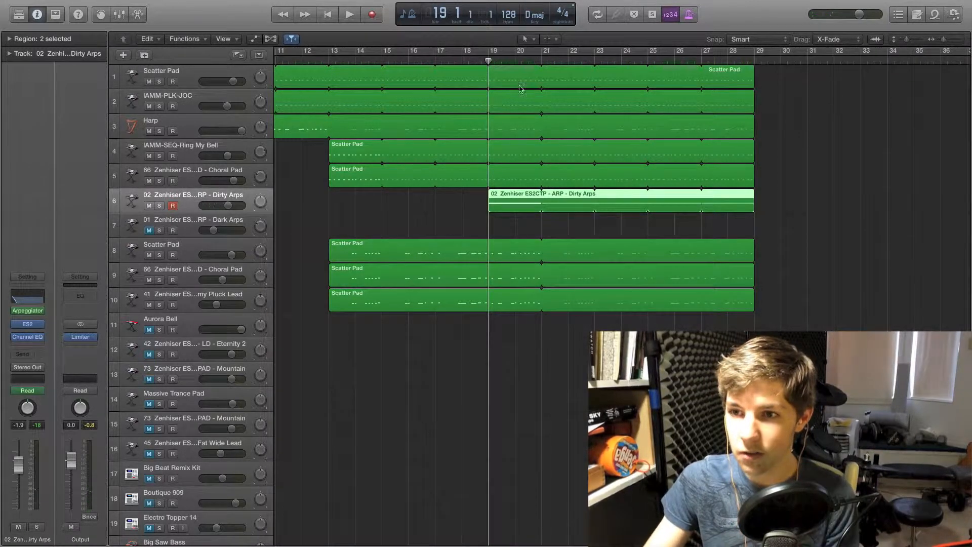
- Audition the Dirty Arps sound with the playhead at bar 27, and return the playhead to bar 19
drag(501, 62, 702, 61)
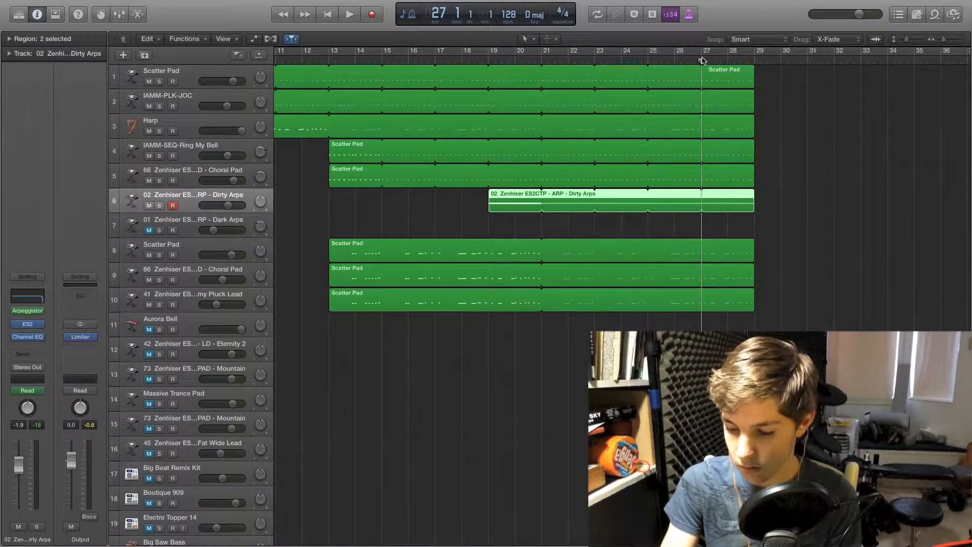
key(space)
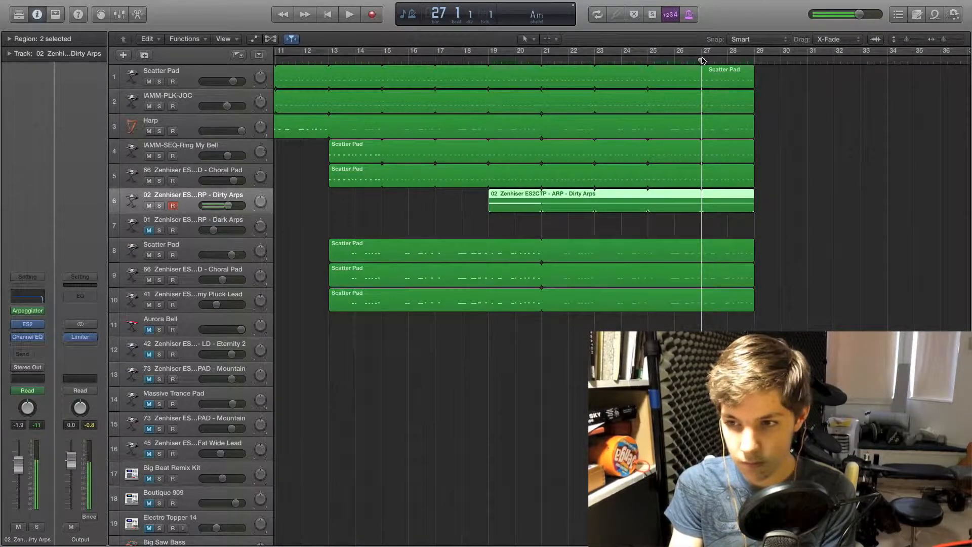
key(space)
drag(511, 61, 497, 59)
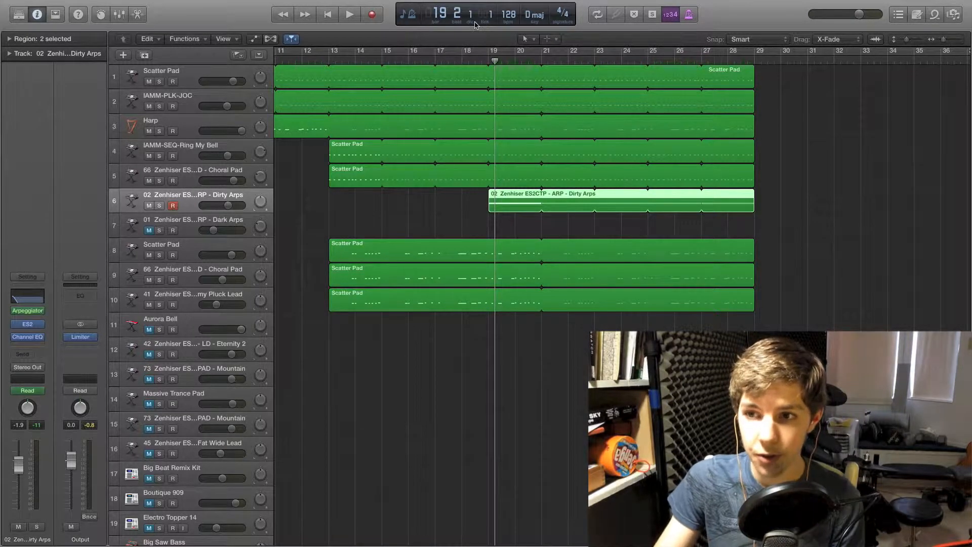
drag(498, 60, 487, 61)
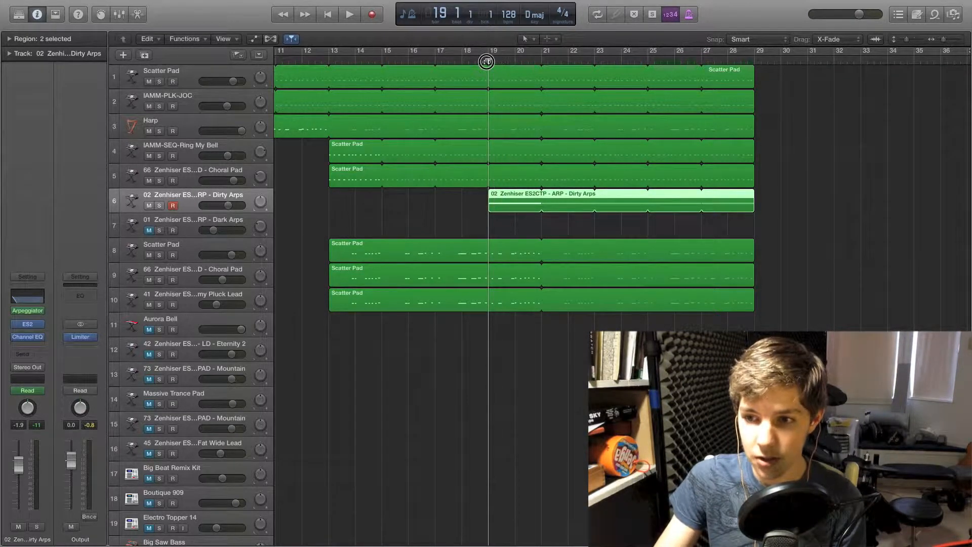
- Open the Dirty Arps region's notes in the Piano Roll, and briefly audition the track soloed from bar 25
double_click(521, 206)
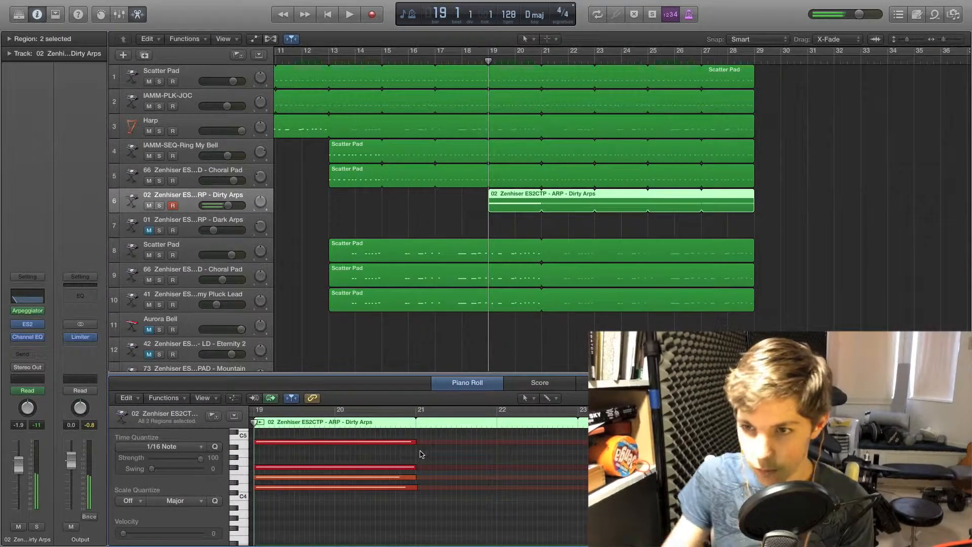
drag(657, 57, 650, 58)
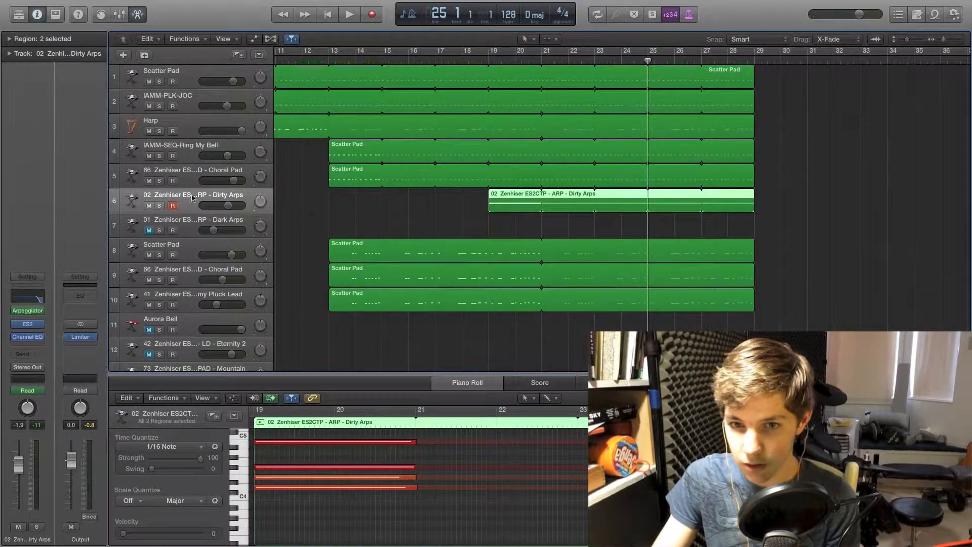
click(159, 205)
key(space)
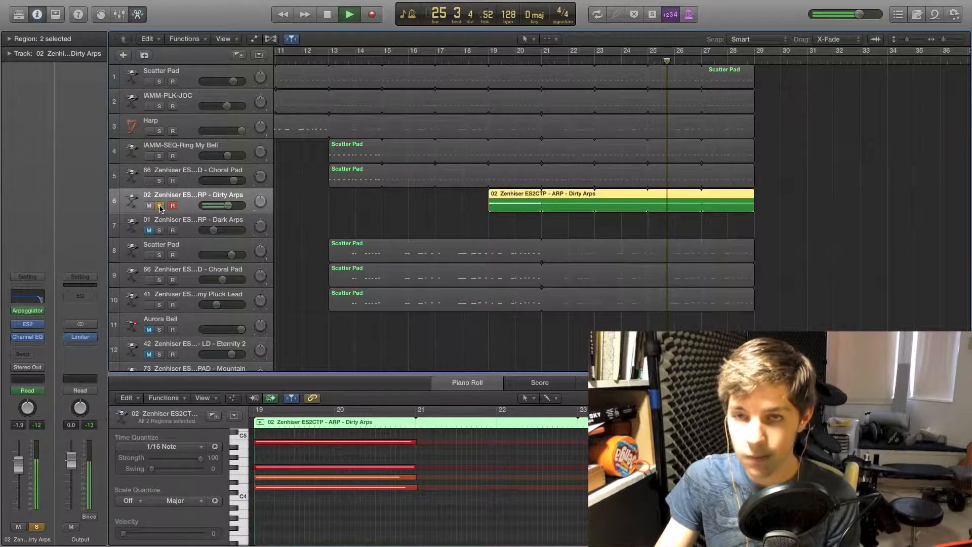
key(space)
click(159, 205)
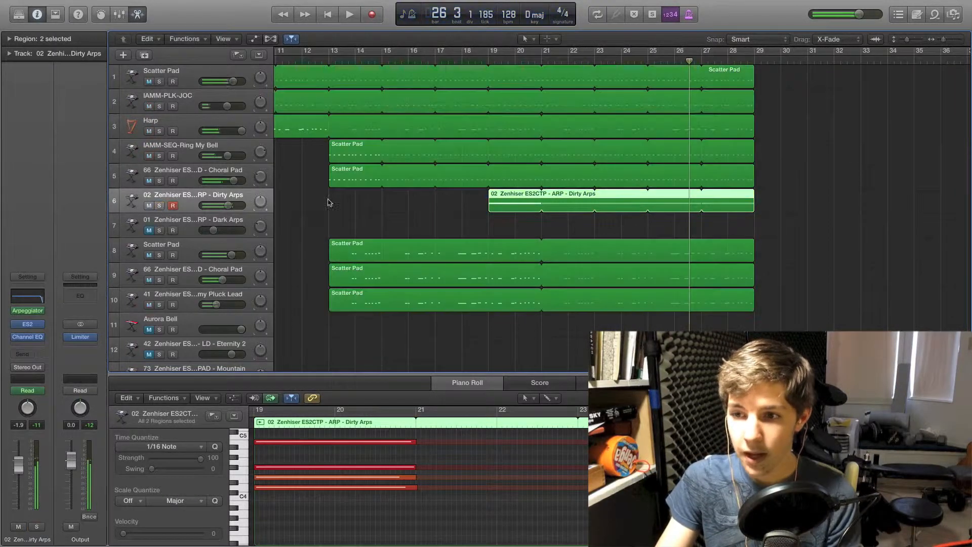
- Play the Dirty Arps track soloed from the start of its region at bar 19, and unsolo it on stopping
drag(526, 59, 488, 58)
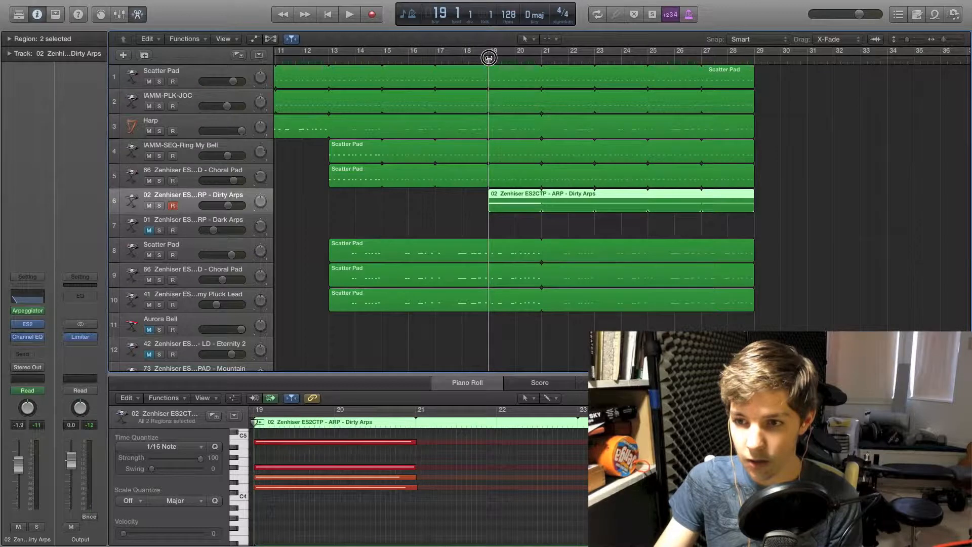
click(161, 206)
key(space)
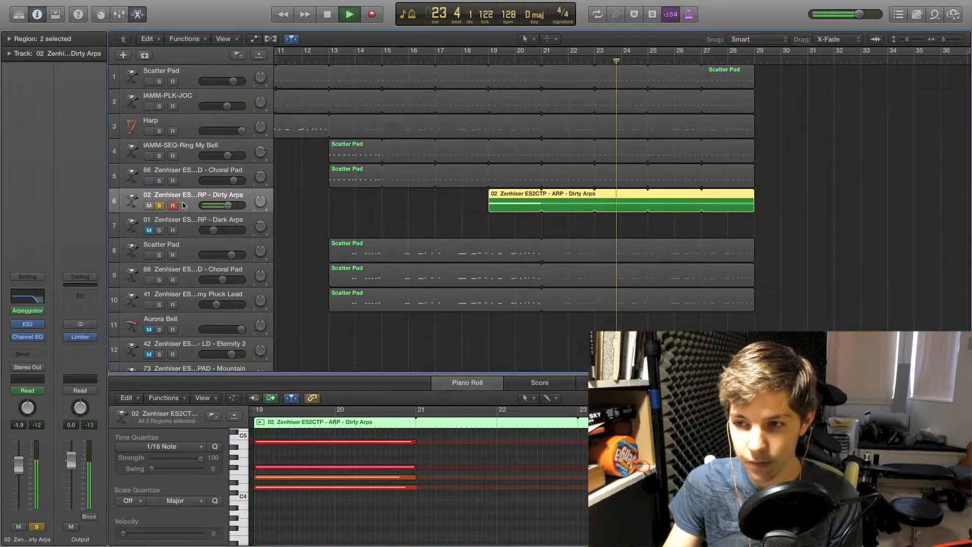
key(space)
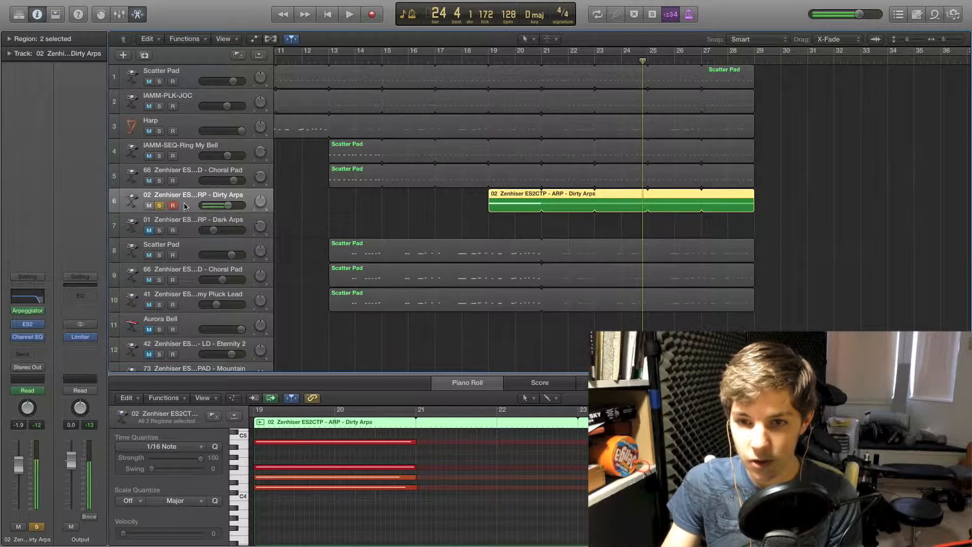
click(159, 206)
- Show track automation and inspect the Dirty Arps Channel EQ curve with the playhead at bar 20
key(a)
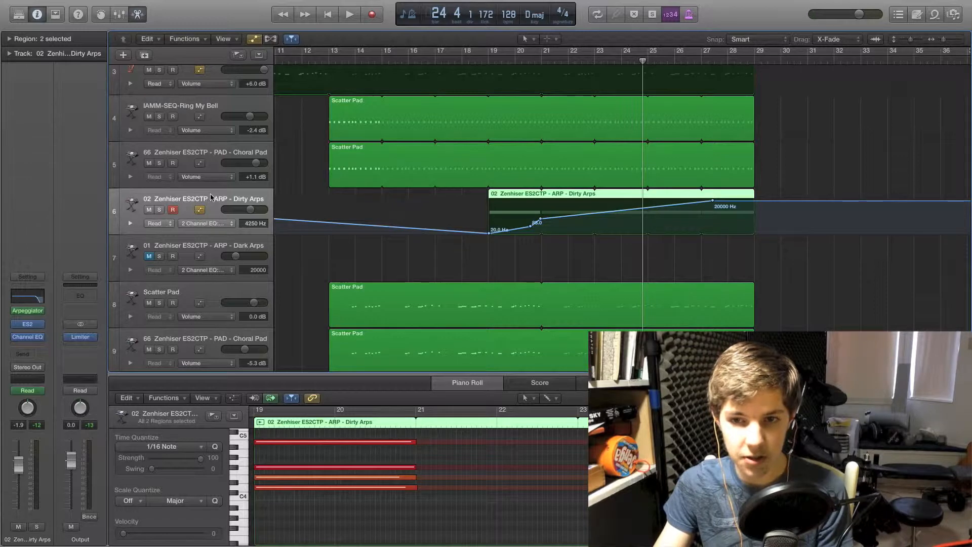
click(515, 61)
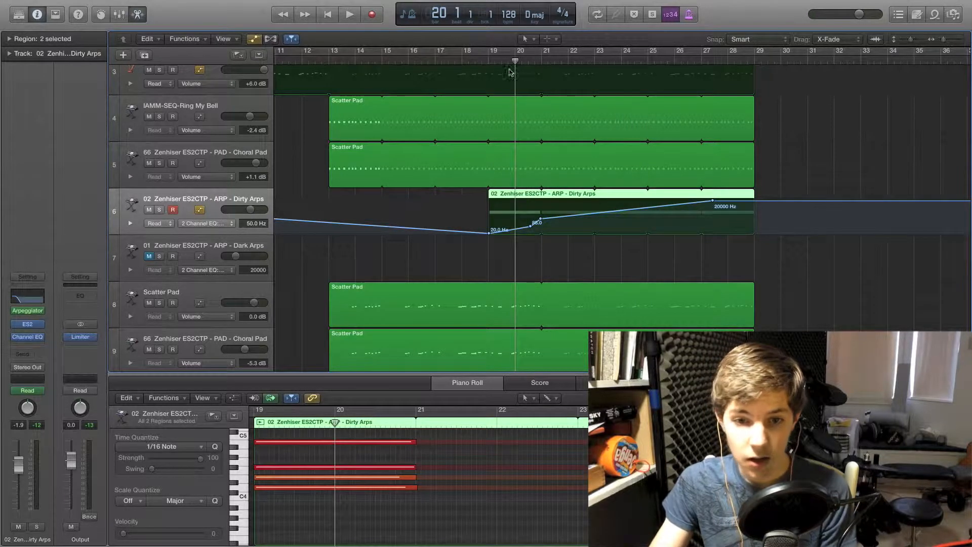
click(28, 337)
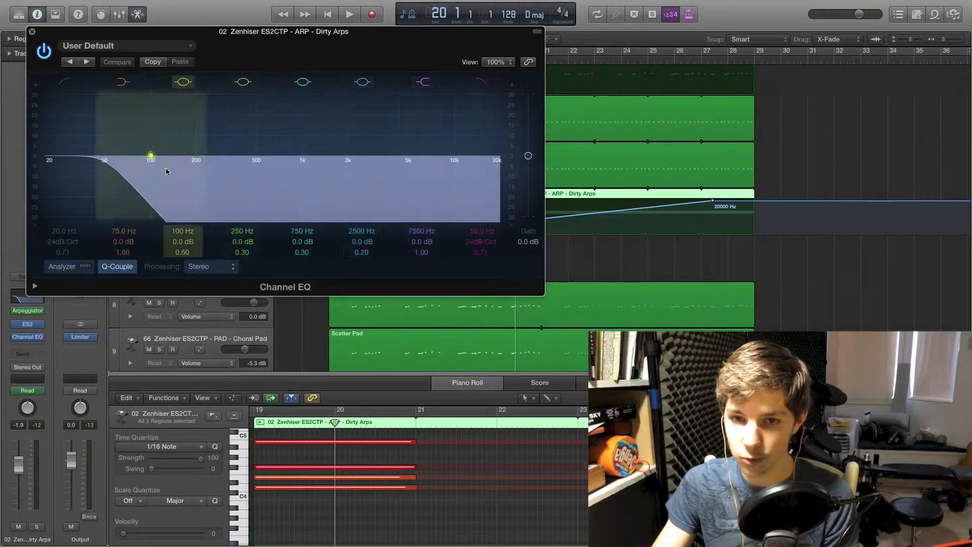
click(32, 32)
- Check the Dirty Arps filter automation at bar 21 and around bar 20, and hide the automation with all regions deselected
drag(521, 60, 541, 61)
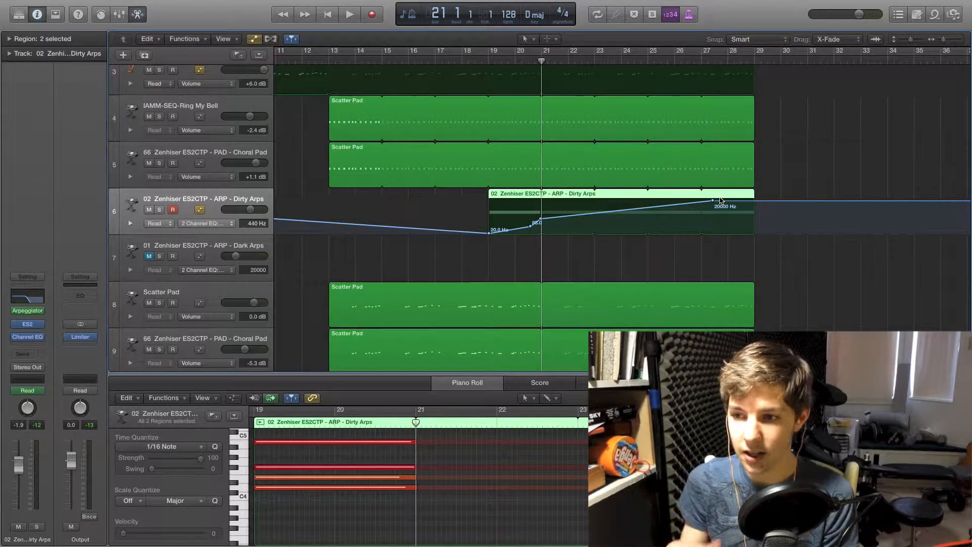
drag(537, 60, 521, 60)
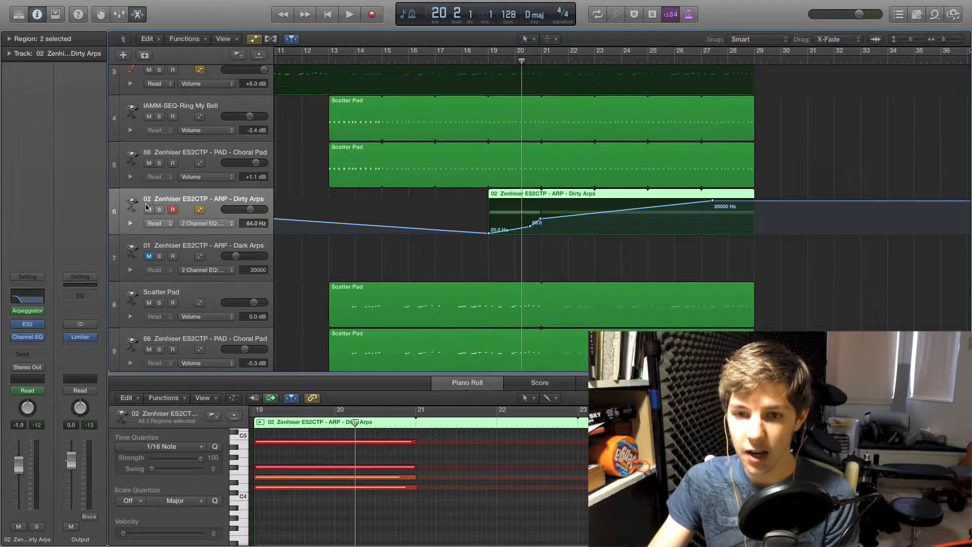
key(a)
click(473, 226)
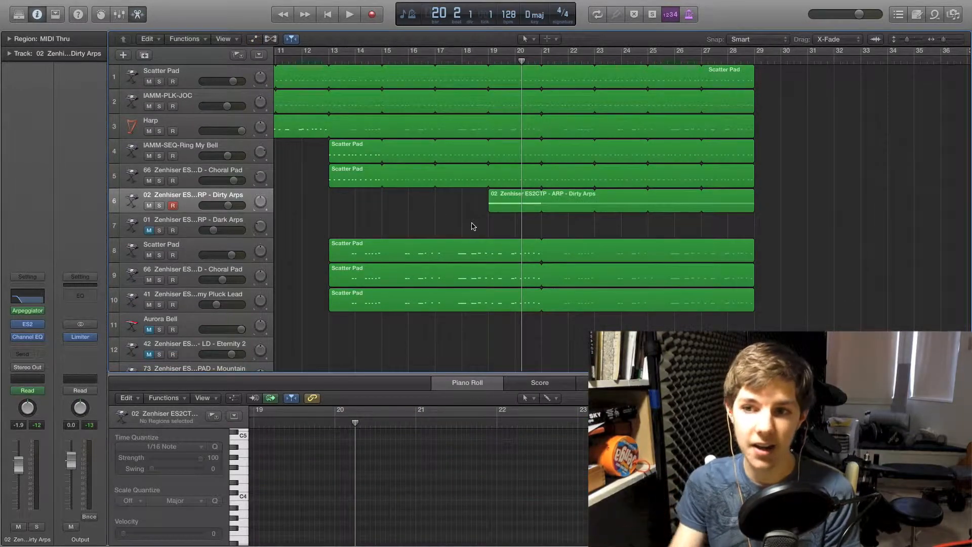
- Play all unmuted tracks from about bar 25 into bar 29 while looking over the lower tracks' upcoming regions
drag(520, 62, 663, 64)
scroll(809, 240, down, 10)
scroll(780, 217, up, 10)
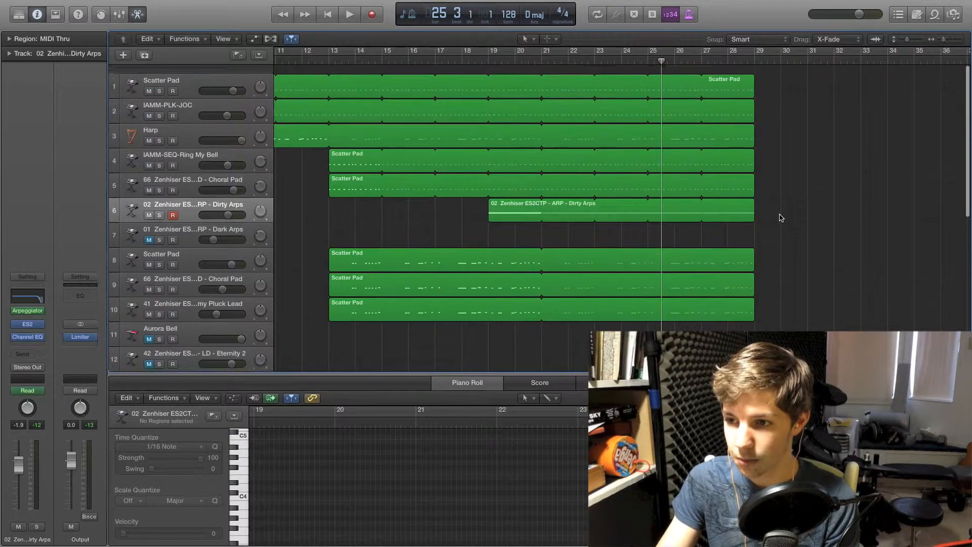
key(space)
key(space)
click(643, 63)
key(space)
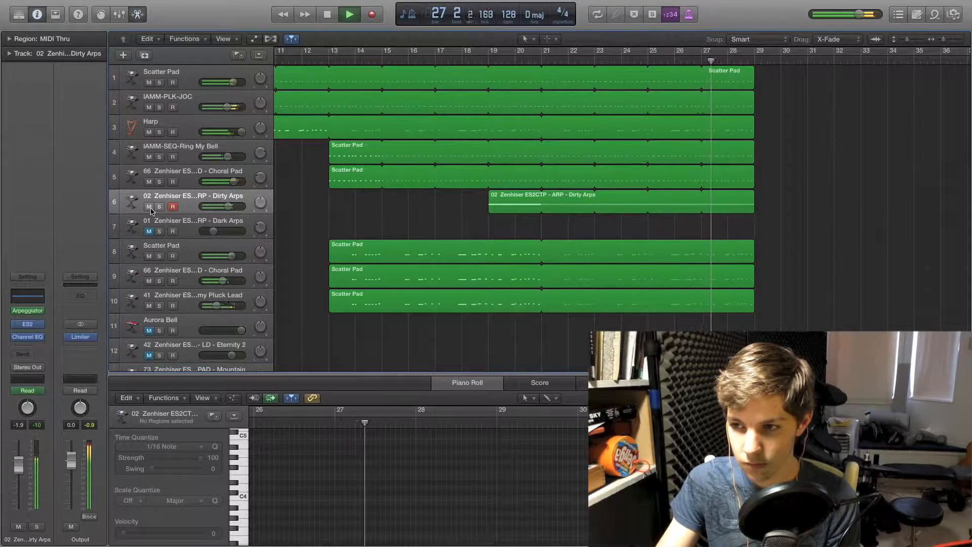
scroll(792, 249, down, 2)
scroll(779, 245, down, 10)
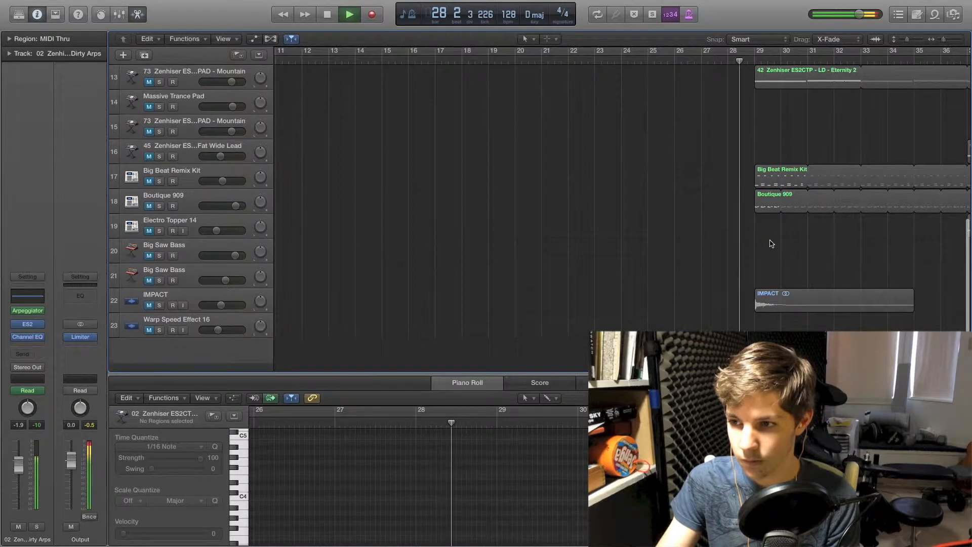
key(space)
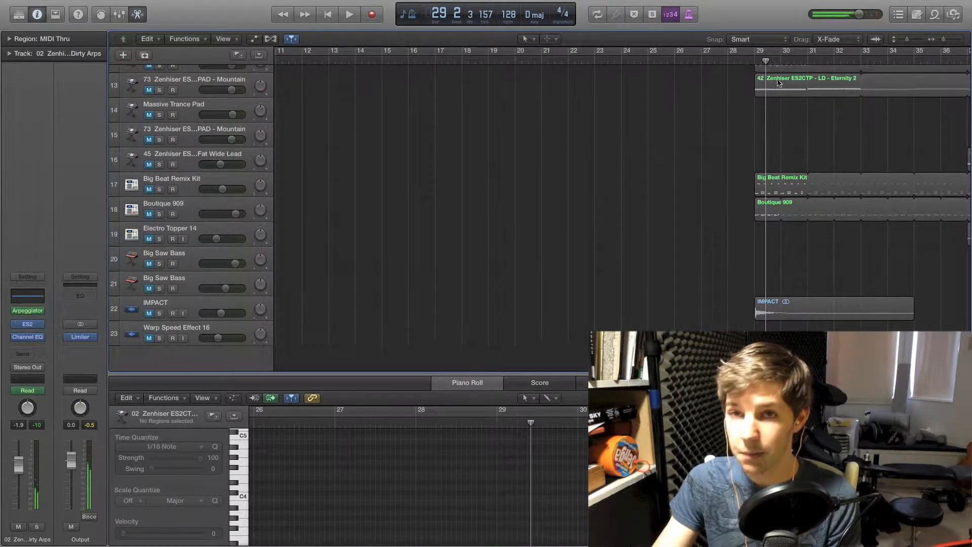
- Solo the track 12 Eternity 2 lead and play it from bar 29 for about four bars
click(755, 59)
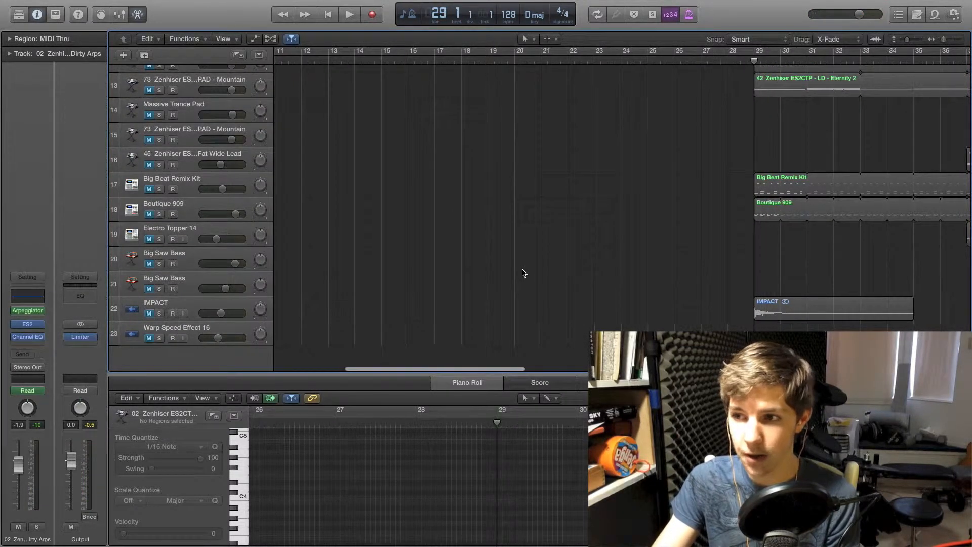
scroll(524, 274, up, 4)
scroll(524, 273, right, 3)
click(159, 182)
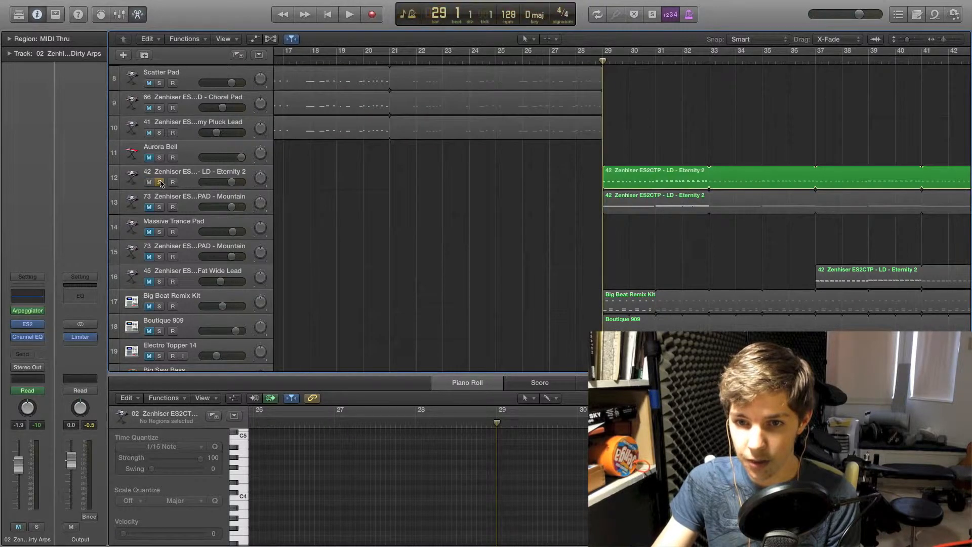
key(space)
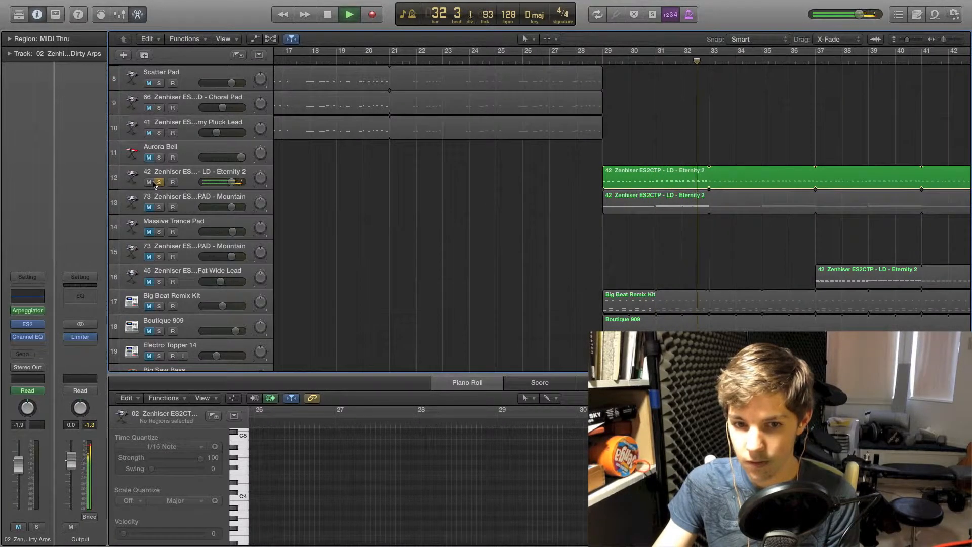
key(space)
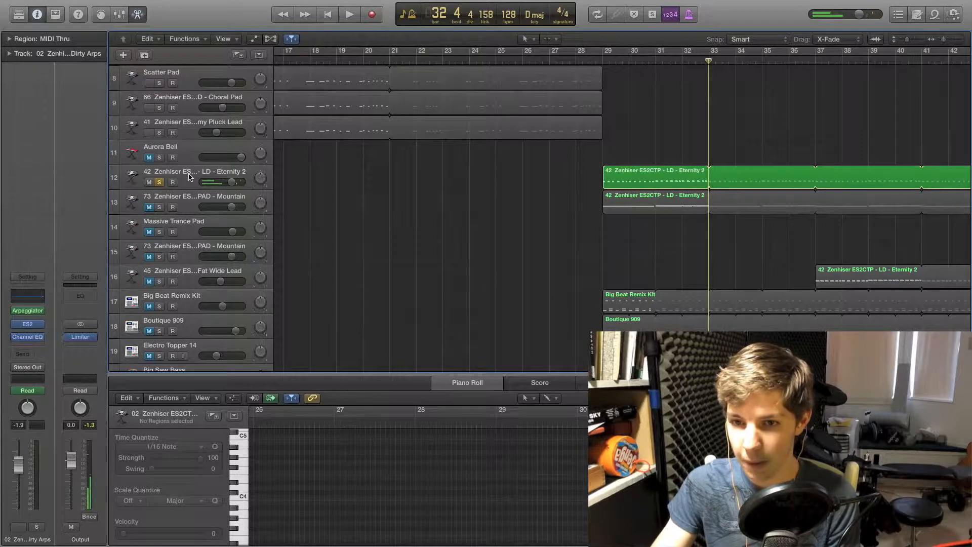
- Return the playhead to bar 29, and play the track 13 Mountain pad soloed without the Eternity 2 lead
click(603, 60)
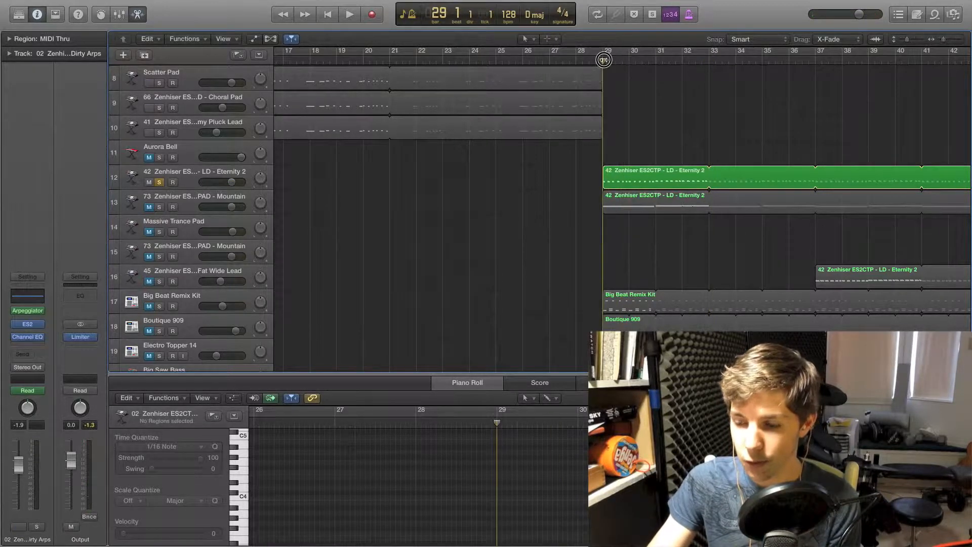
scroll(689, 198, left, 5)
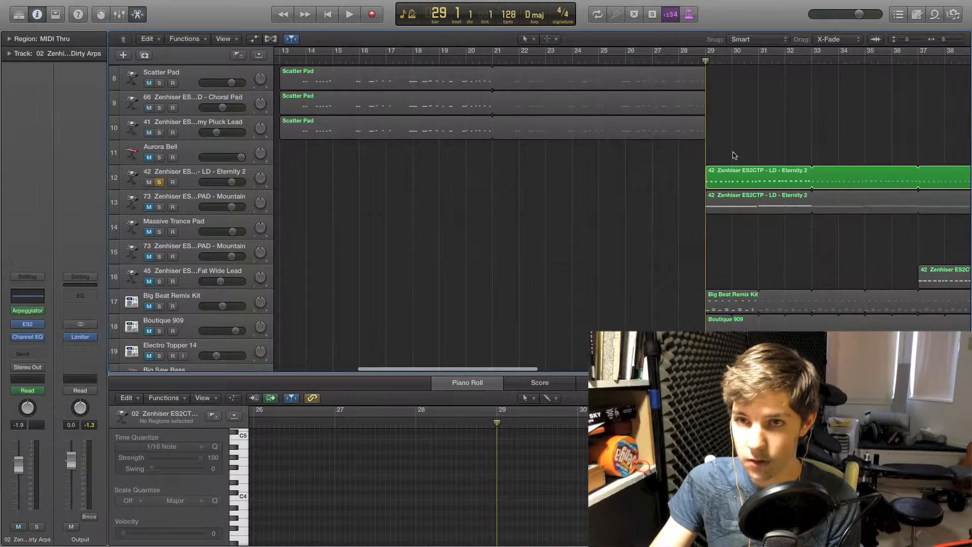
scroll(735, 155, right, 2)
scroll(733, 155, right, 1)
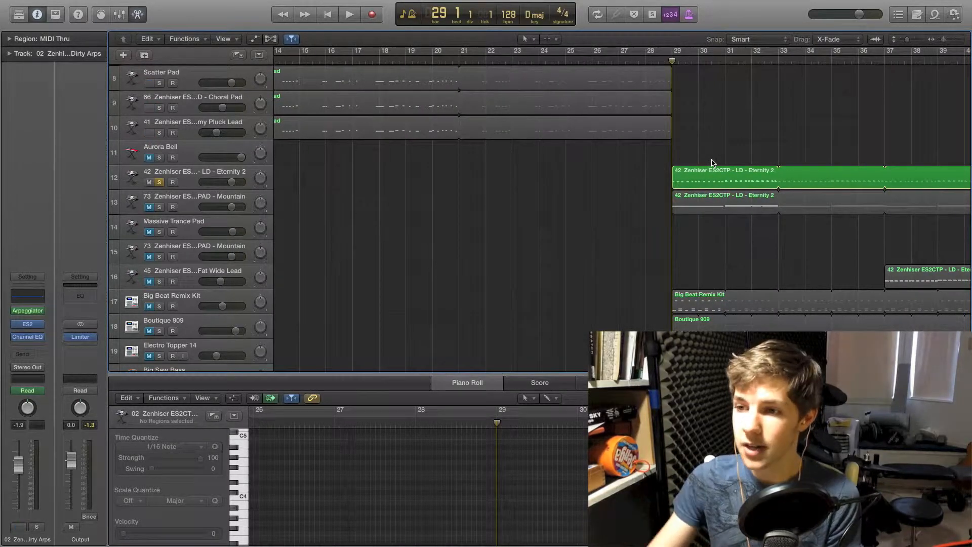
scroll(707, 165, right, 4)
click(160, 208)
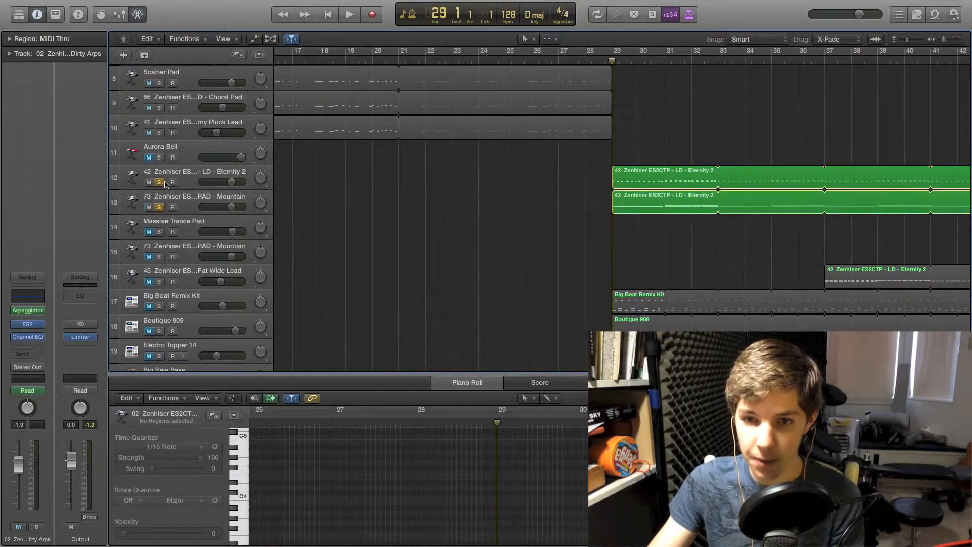
click(160, 182)
key(space)
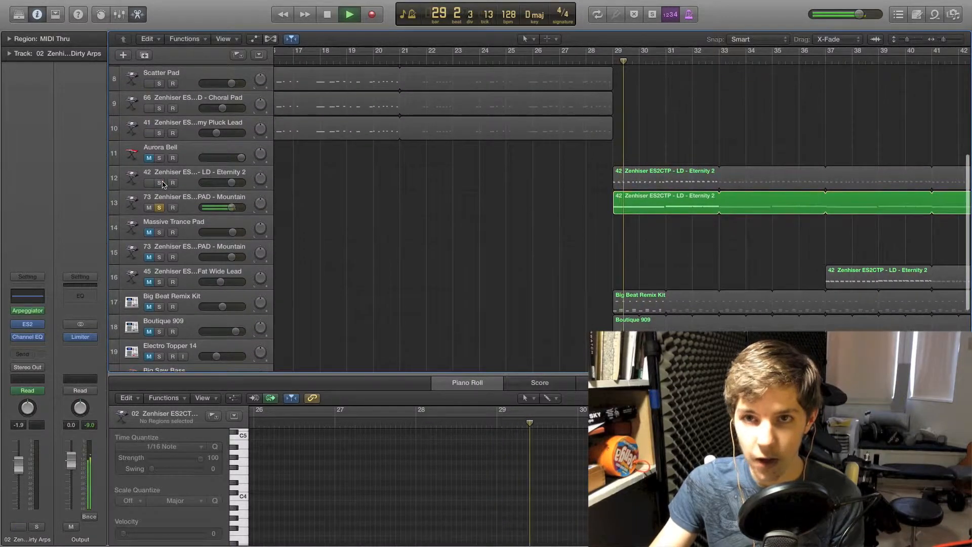
- Layer the Eternity 2 lead back over the soloed Mountain pad during playback, and unsolo both tracks after stopping
click(159, 182)
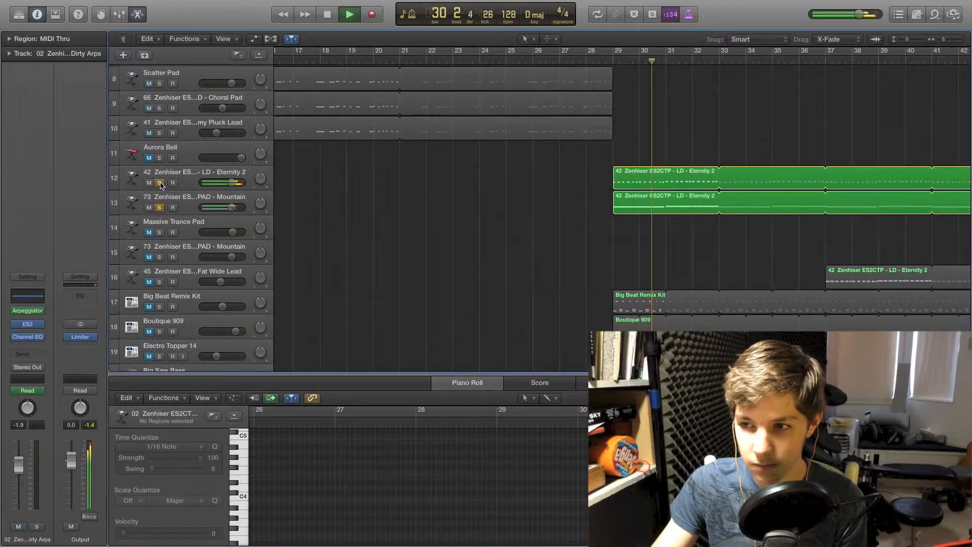
scroll(342, 229, down, 5)
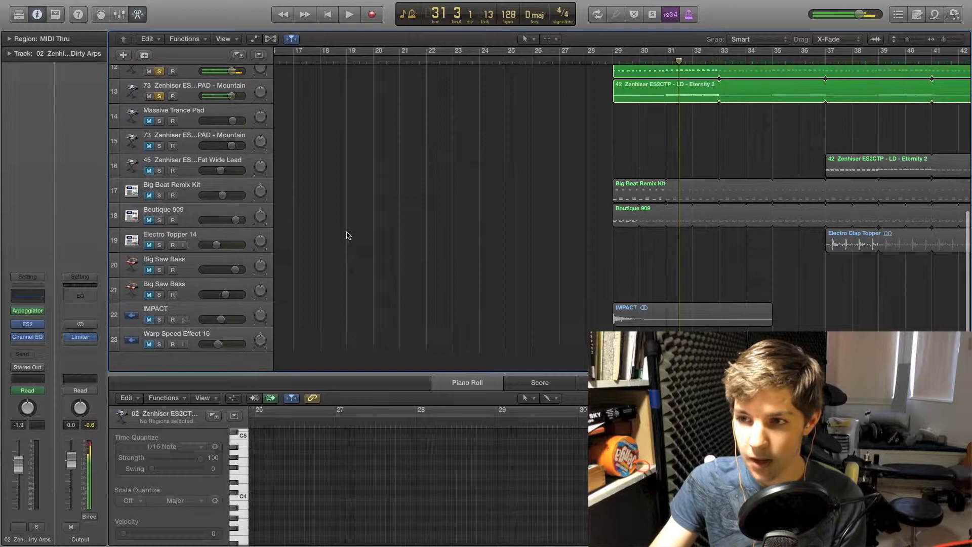
key(space)
click(160, 115)
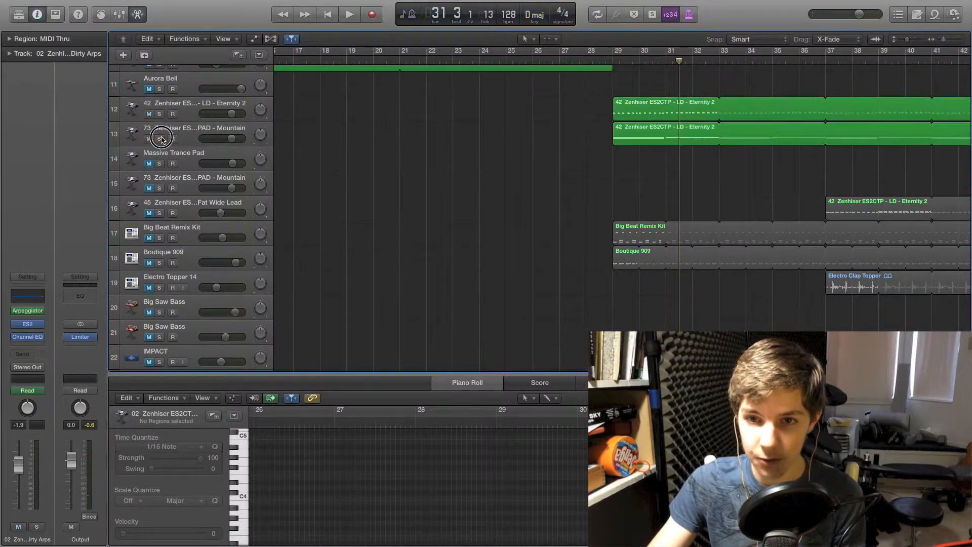
- View the notes of the Boutique 909 drum track, and select and unmute the Big Beat Remix Kit on track 17
scroll(374, 177, up, 2)
scroll(435, 221, down, 5)
scroll(438, 223, up, 1)
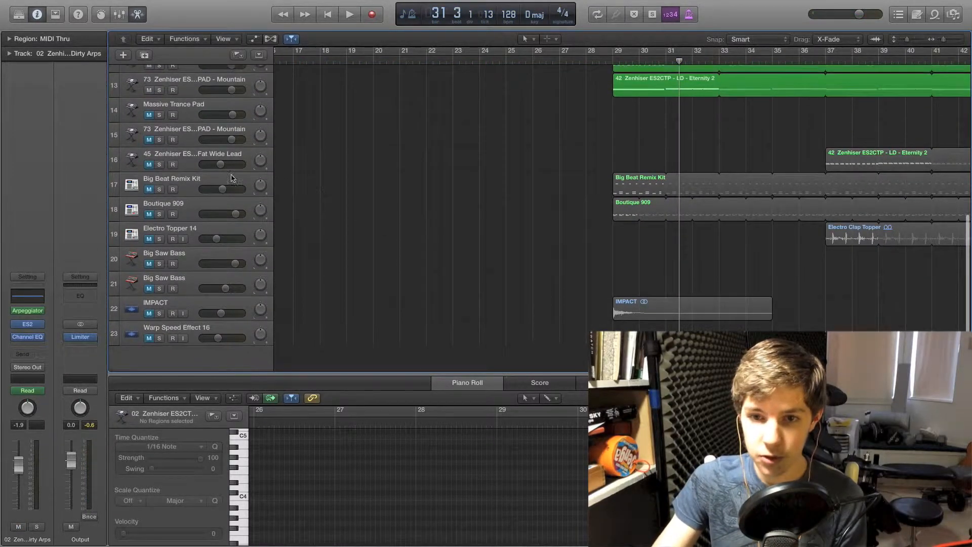
click(192, 183)
click(185, 214)
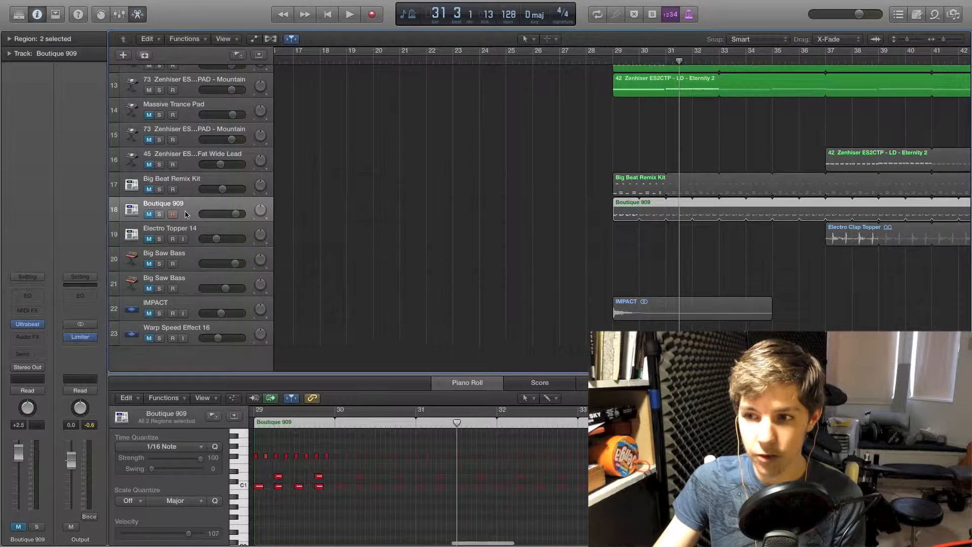
click(191, 182)
click(149, 190)
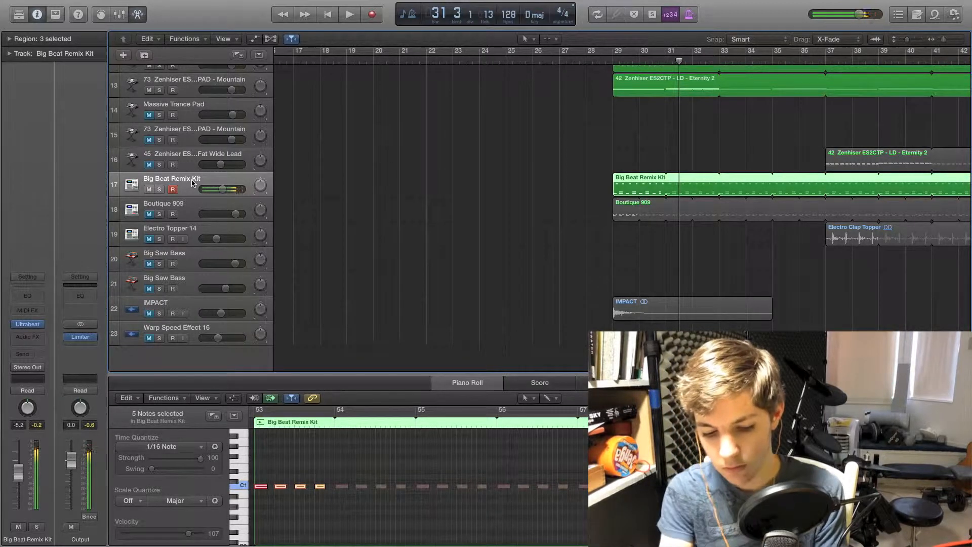
- Solo the Big Beat Remix Kit on track 17 and play its opening bar from bar 29 twice
click(622, 61)
click(160, 189)
key(space)
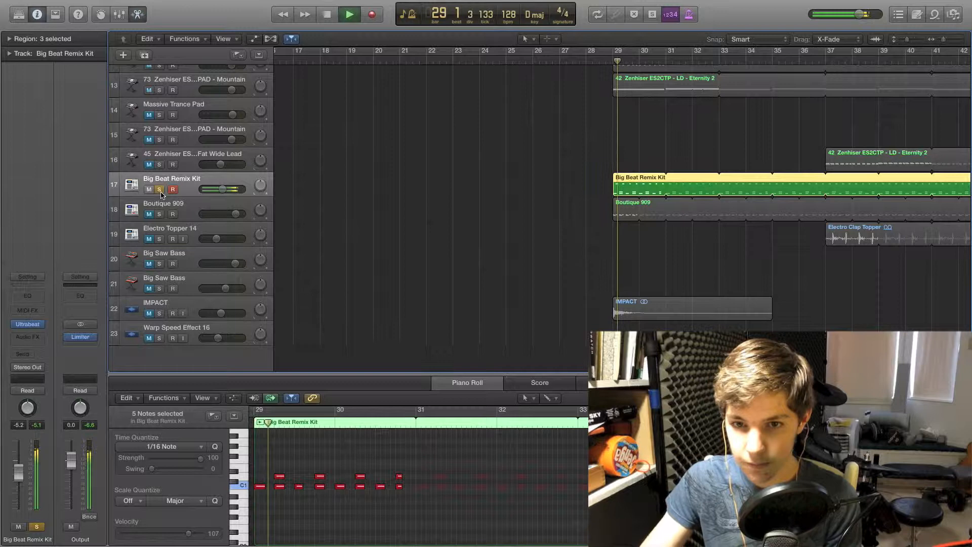
key(space)
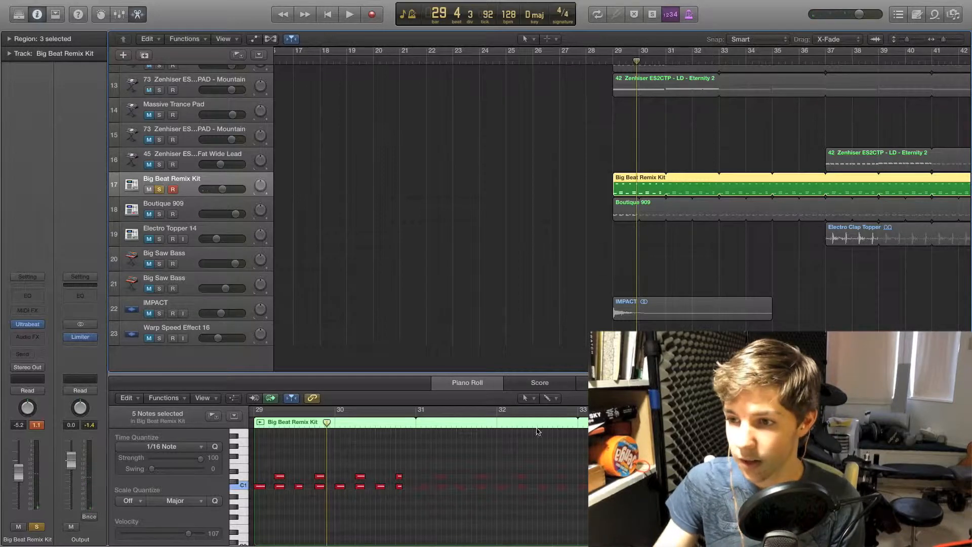
click(617, 63)
key(space)
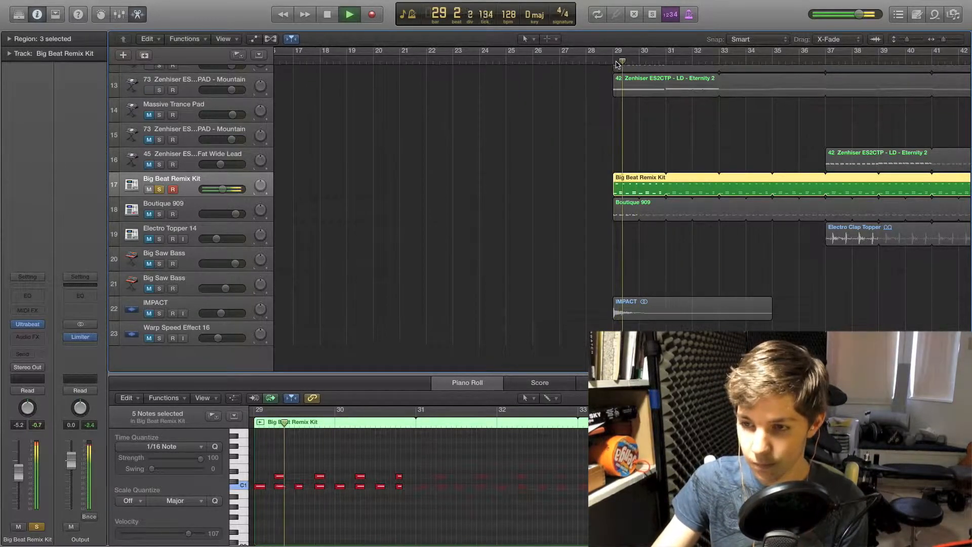
key(space)
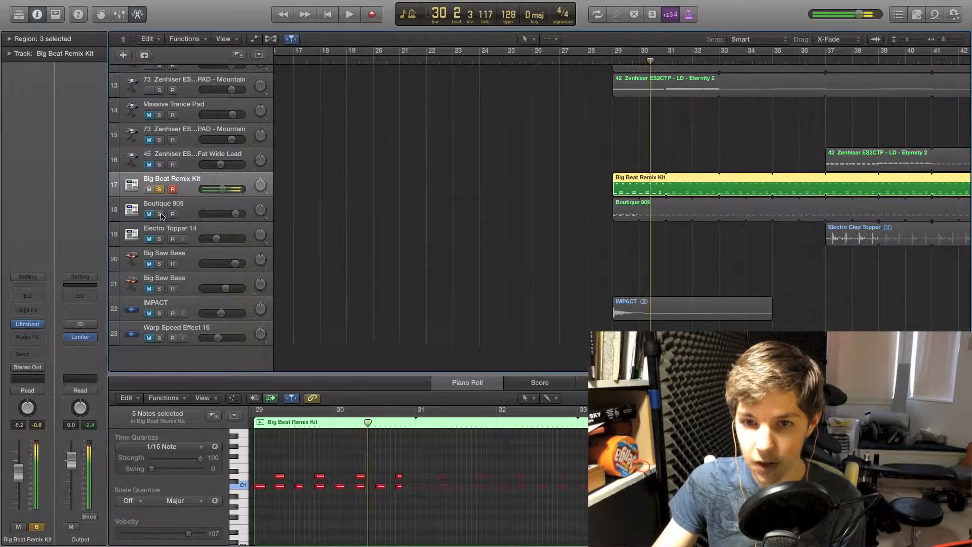
- Switch the solo from the Big Beat Remix Kit to the Boutique 909, play it from bar 29, and return the playhead there
click(160, 213)
click(159, 189)
click(612, 59)
key(space)
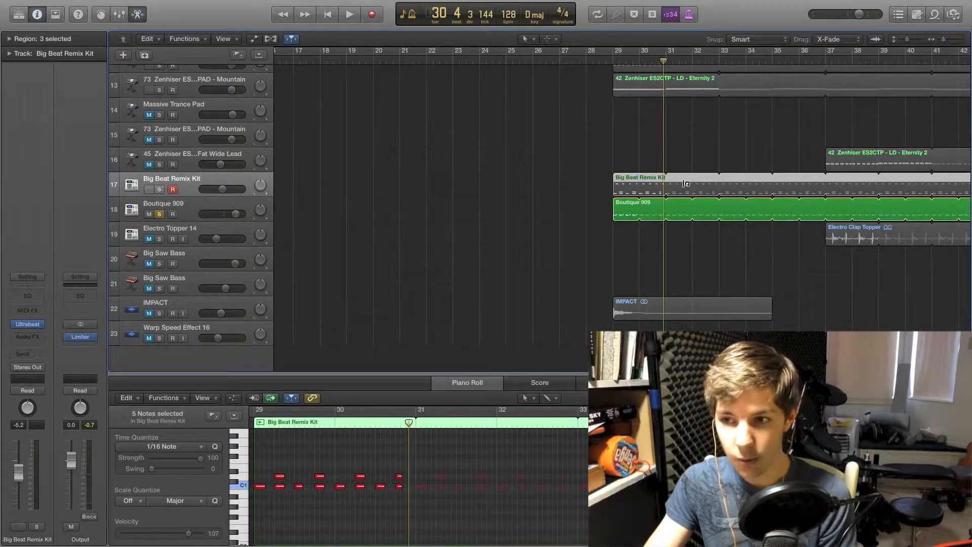
click(614, 57)
click(614, 57)
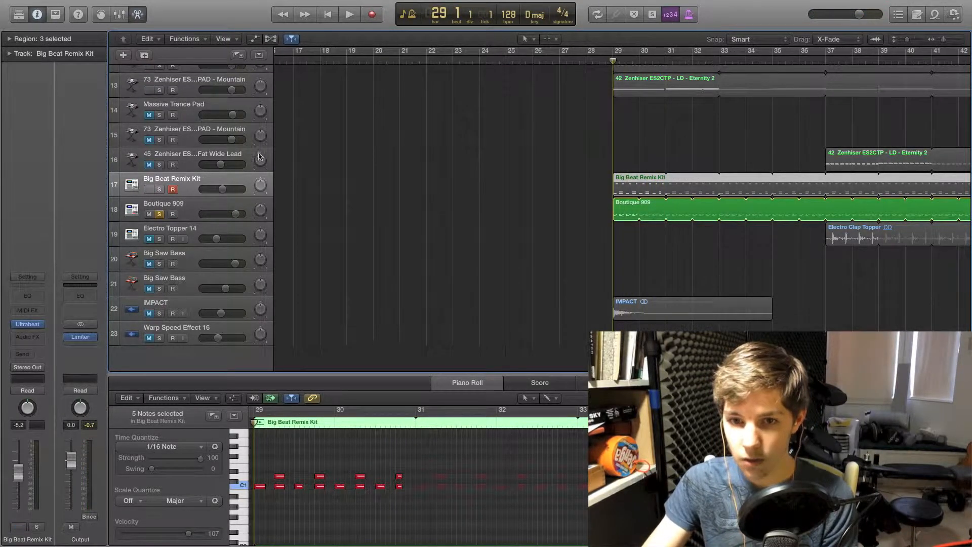
- Switch the solo back to the Big Beat Remix Kit and play it briefly from bar 29 for comparison
click(160, 189)
click(160, 215)
key(space)
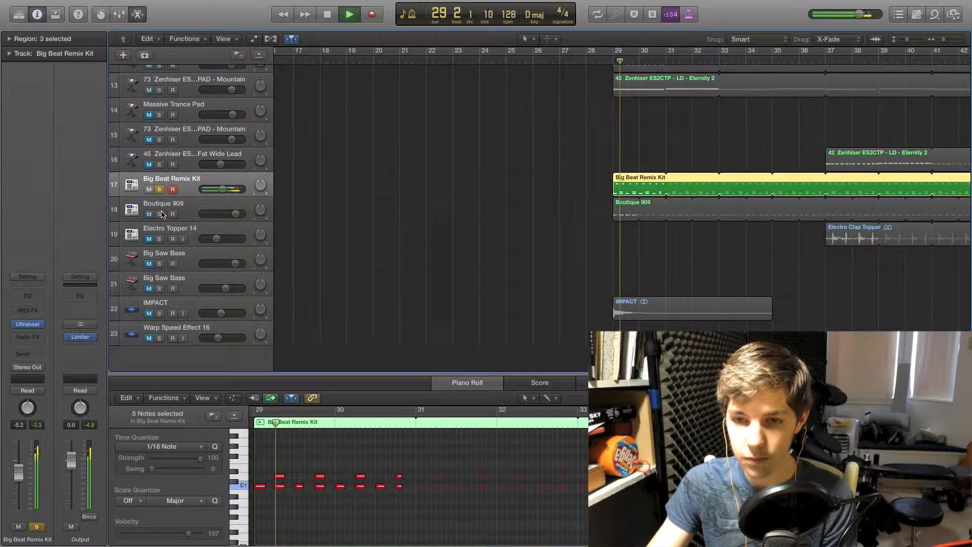
key(space)
- Solo the Boutique 909 in place of the Big Beat Remix Kit and play it from bar 29 for about two bars
click(160, 214)
click(160, 189)
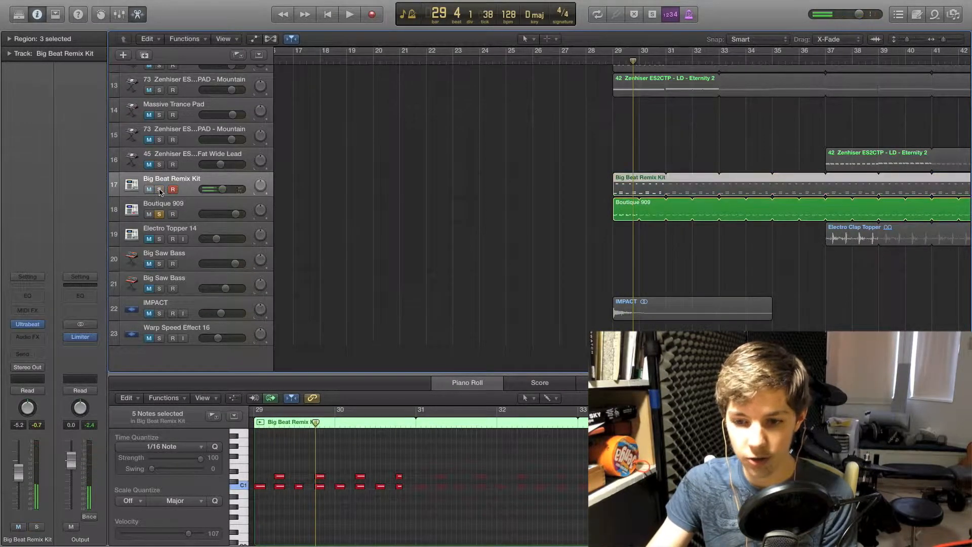
click(612, 59)
key(space)
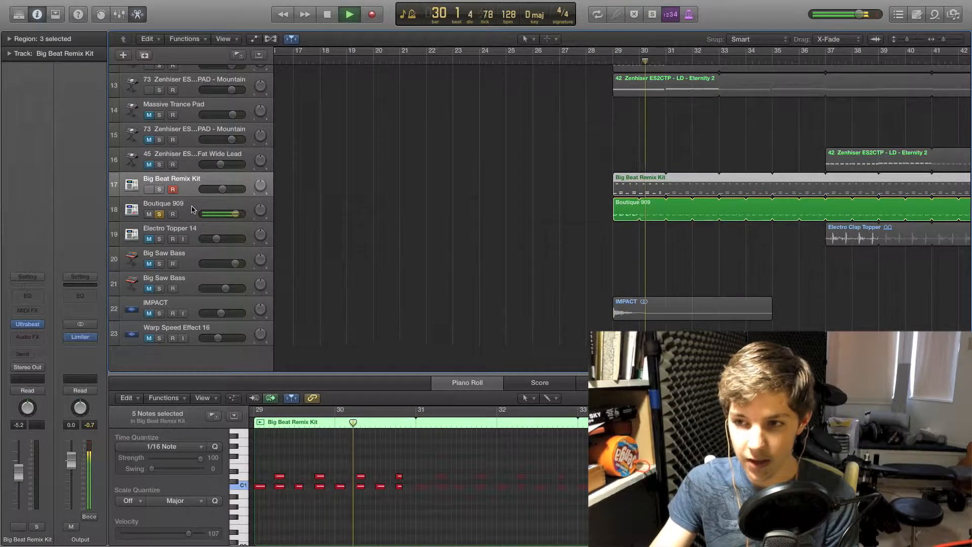
key(space)
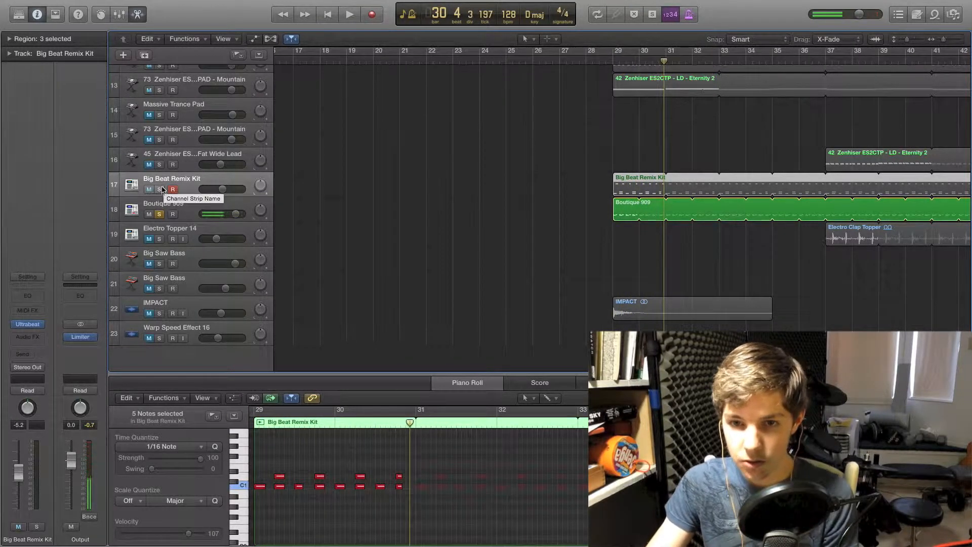
- Add the Big Beat Remix Kit to the solo, play both drum tracks together from bar 29, and unsolo both after stopping
click(160, 189)
click(613, 62)
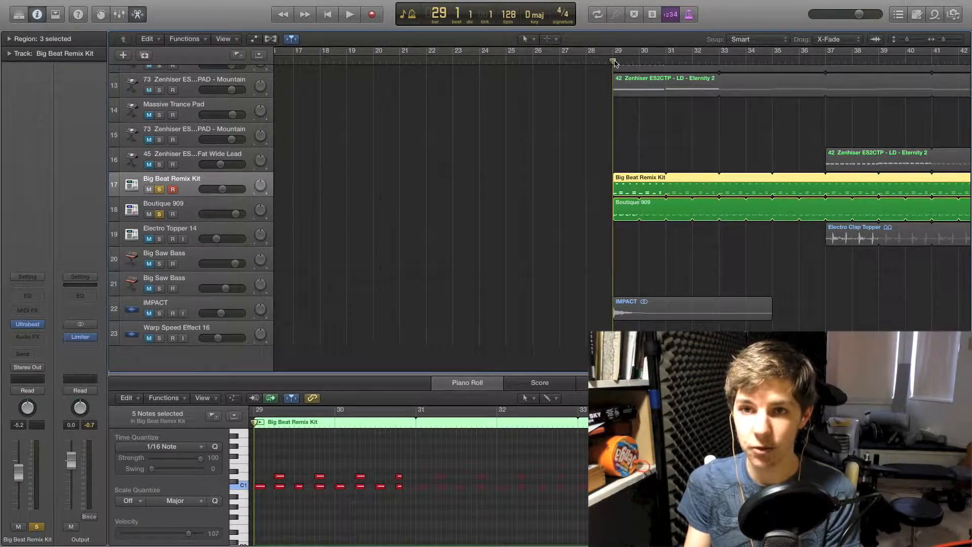
scroll(646, 135, right, 5)
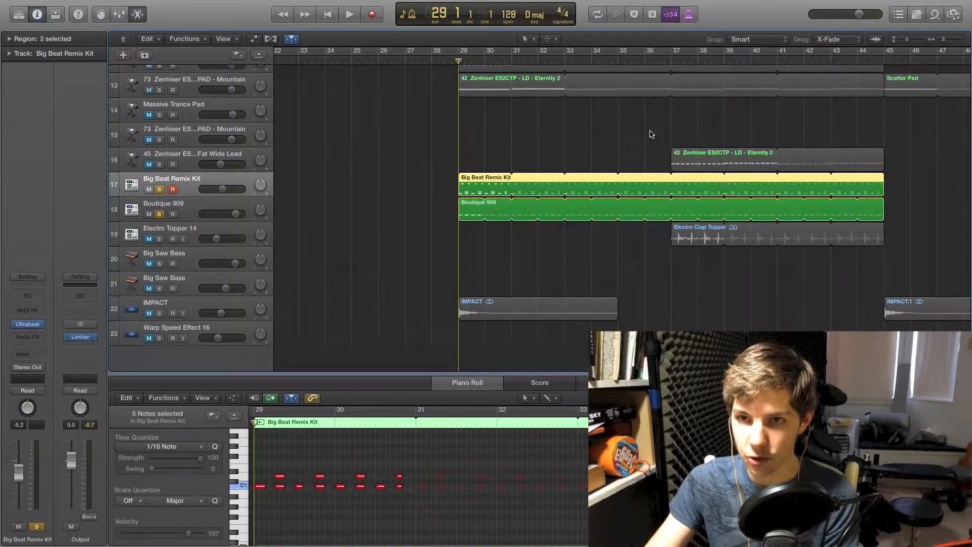
key(space)
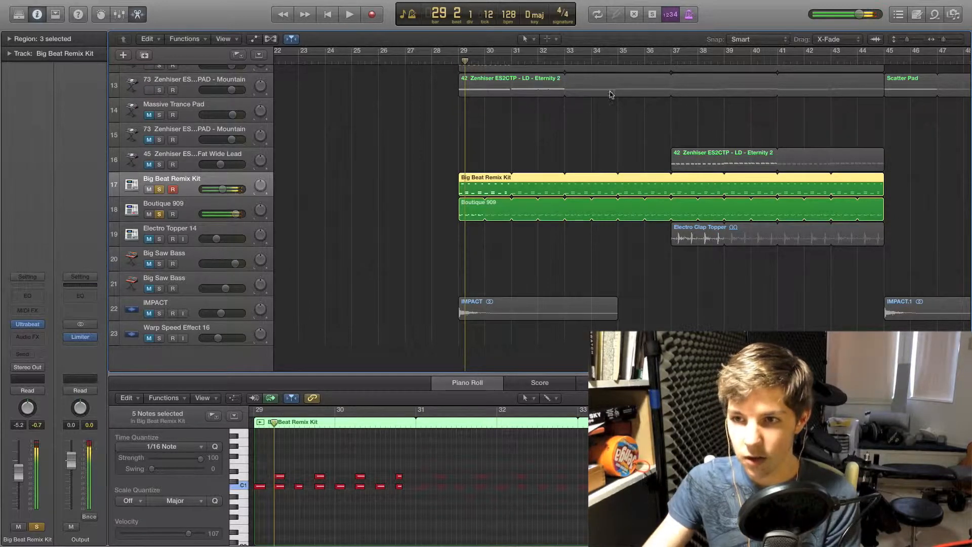
key(space)
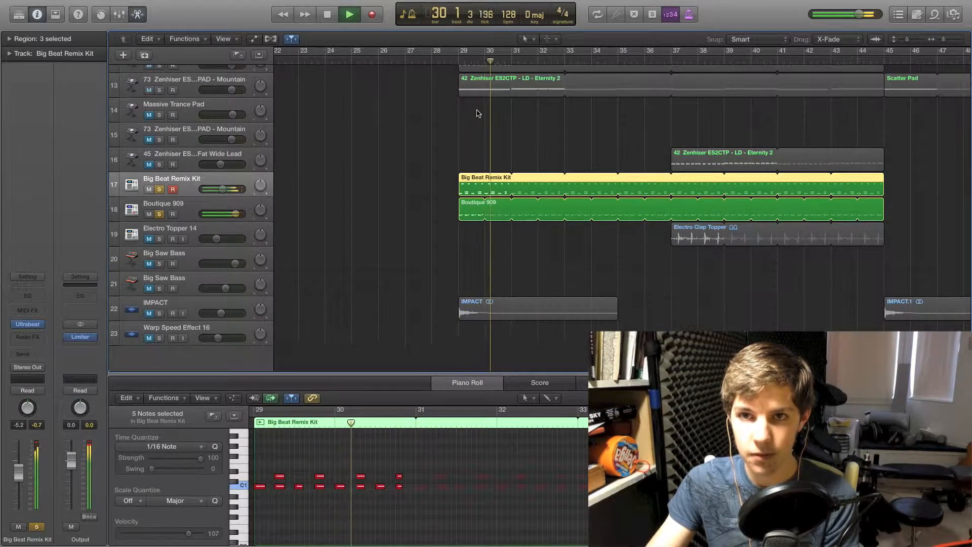
key(space)
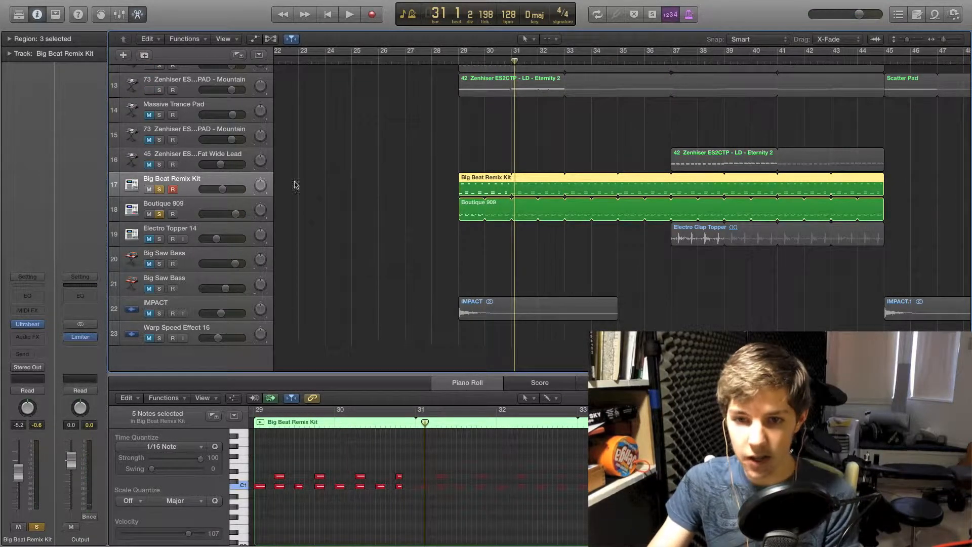
click(157, 189)
click(159, 214)
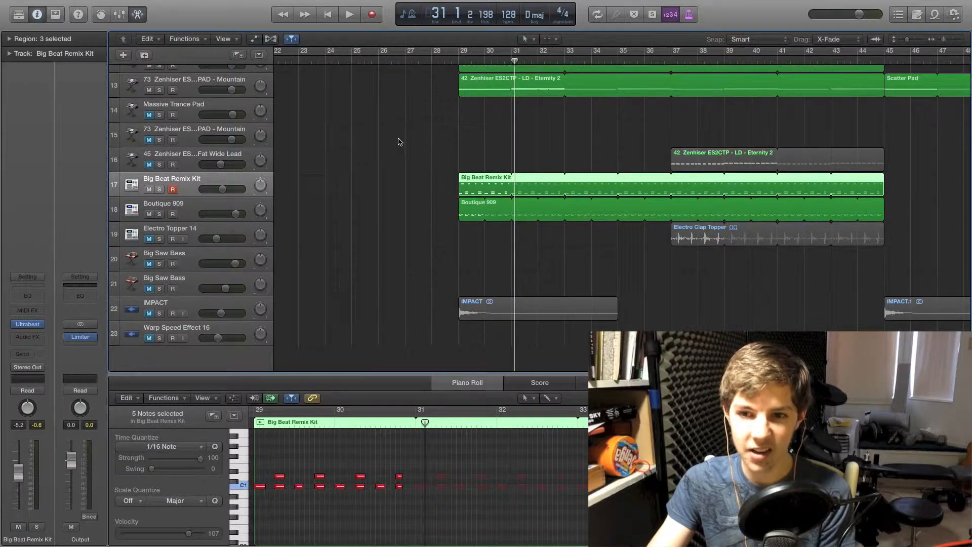
- Unmute the IMPACT effect on track 22 and play the full mix from bar 29
click(357, 159)
scroll(354, 172, up, 3)
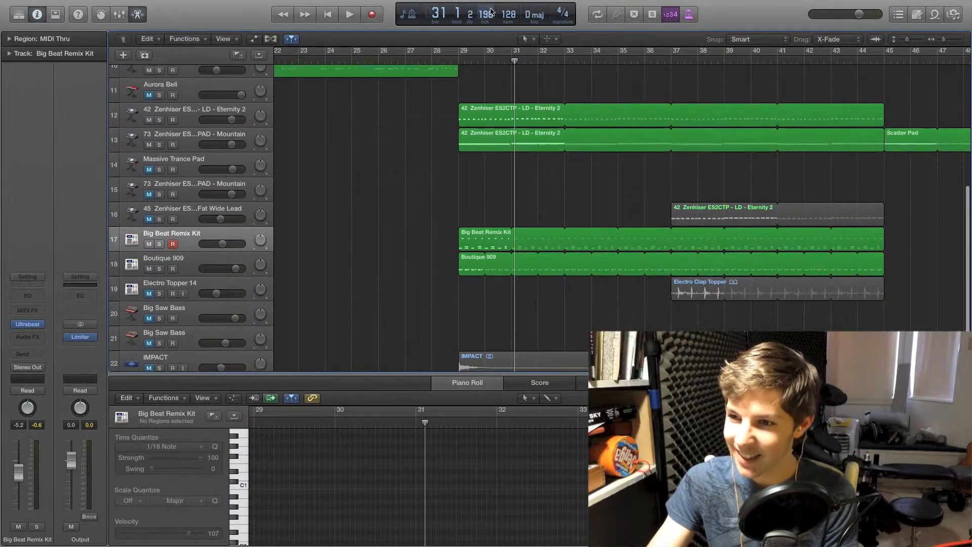
drag(484, 60, 459, 61)
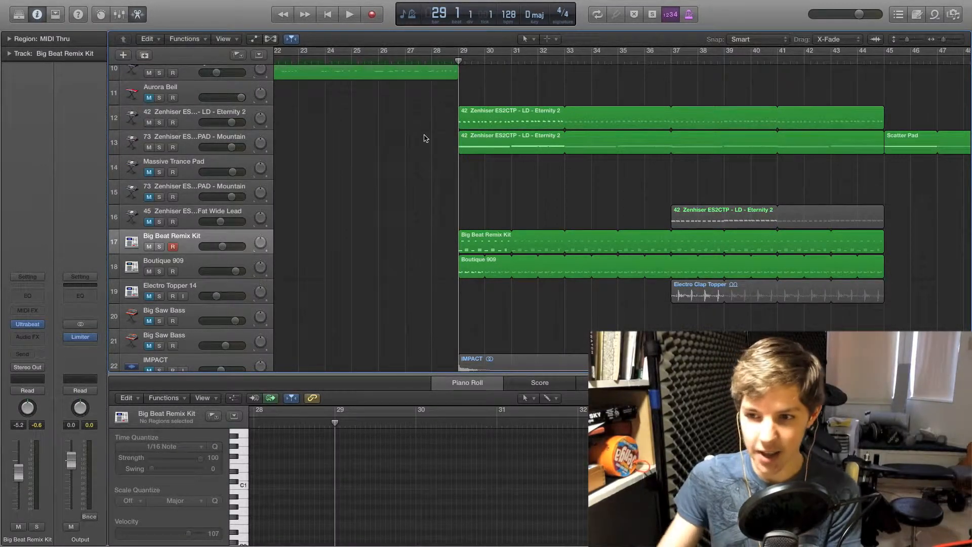
key(super+Right)
scroll(424, 201, down, 5)
click(149, 313)
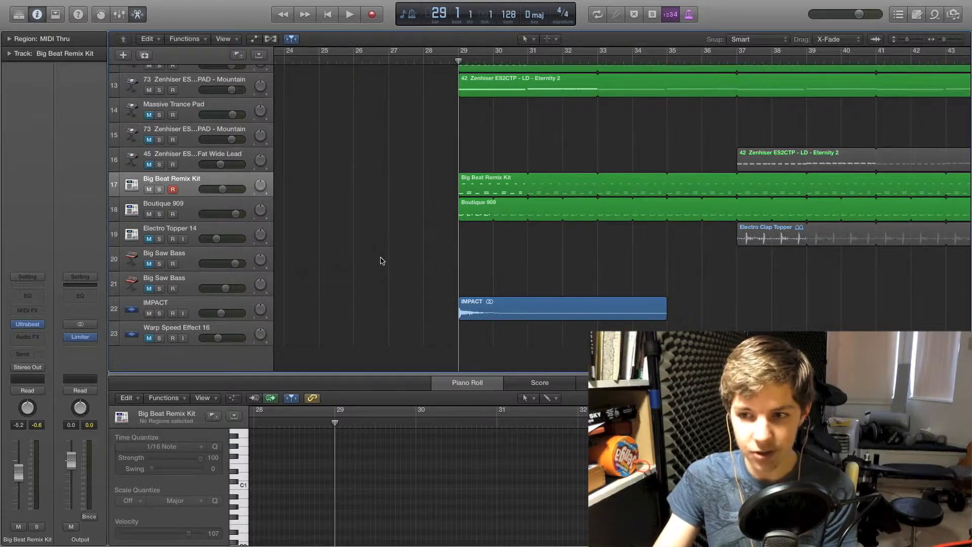
key(space)
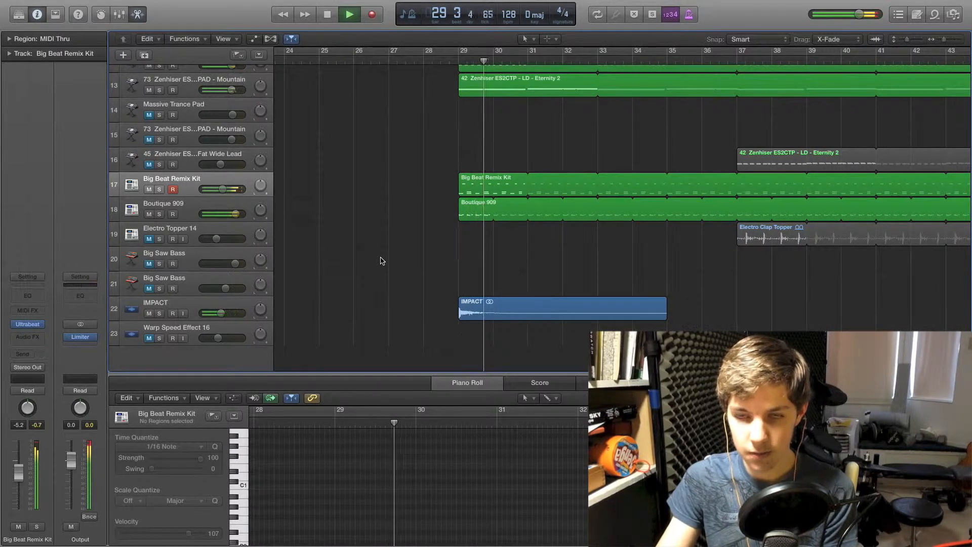
scroll(382, 261, right, 5)
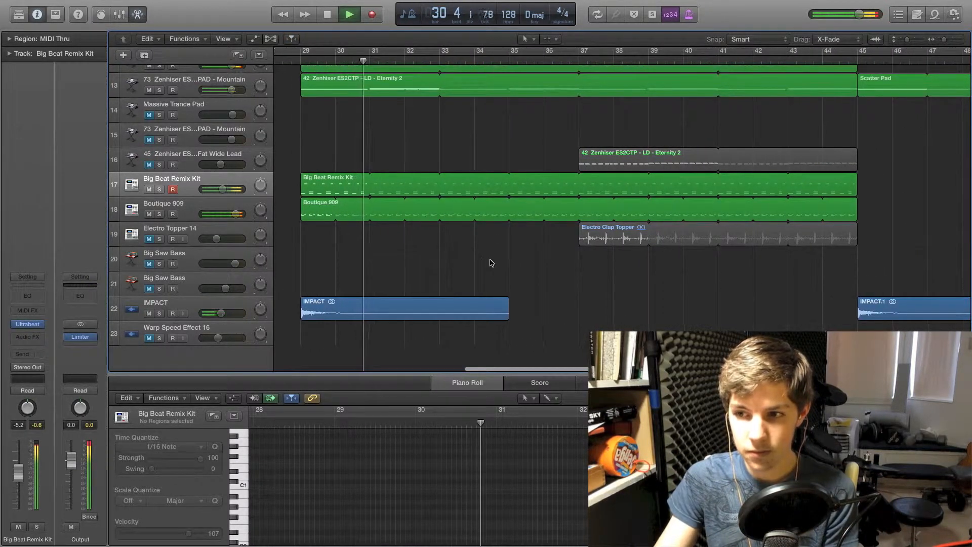
scroll(501, 245, up, 5)
scroll(503, 243, down, 5)
key(space)
- Solo the track 16 Fat Wide Lead, play it from bar 37, and unsolo and unmute it after stopping
click(580, 60)
key(super+Left)
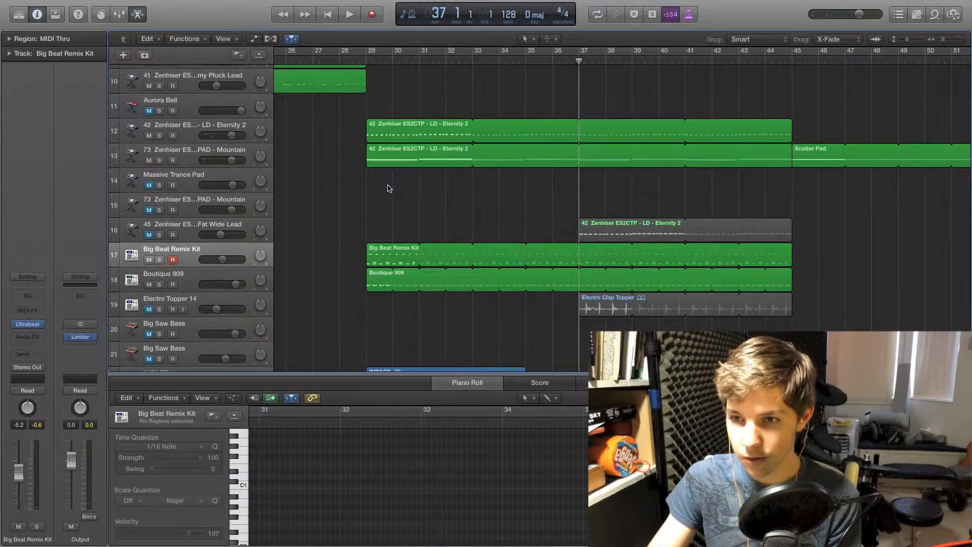
scroll(501, 196, up, 5)
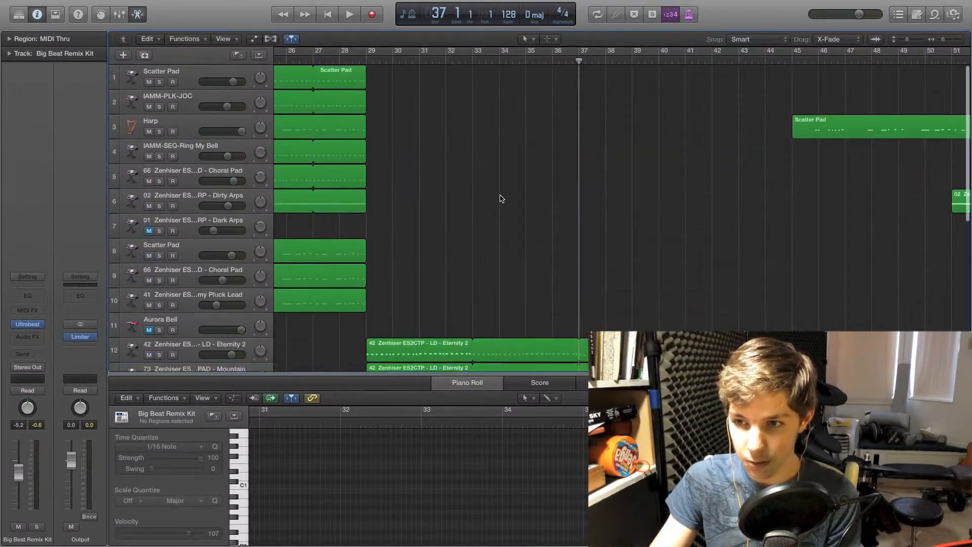
scroll(500, 196, down, 8)
scroll(500, 196, right, 3)
click(160, 166)
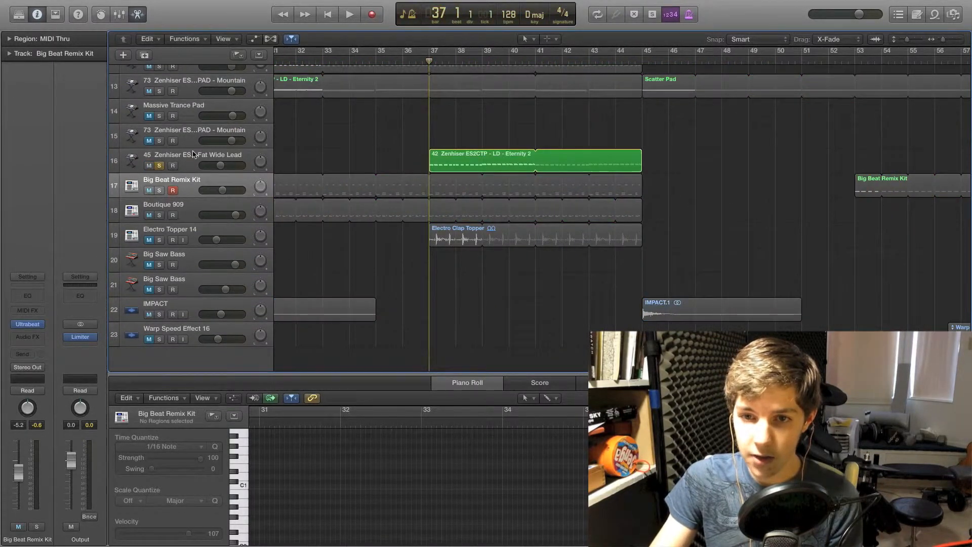
click(192, 154)
key(space)
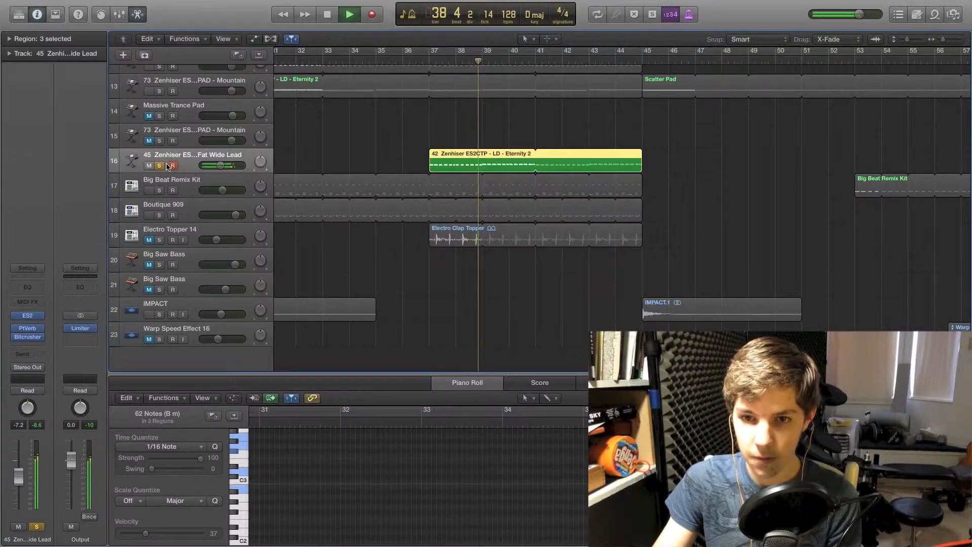
key(space)
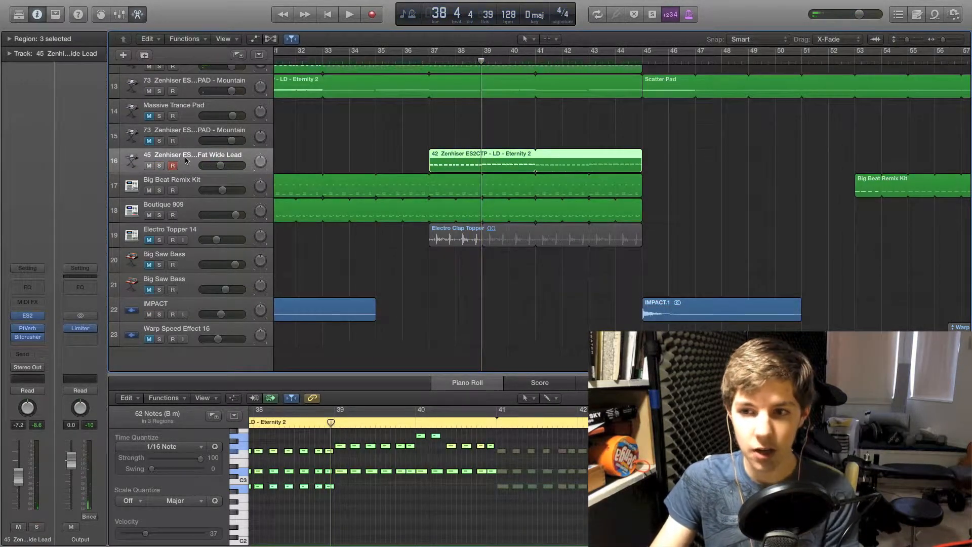
- Play the full mix with the Fat Wide Lead from bar 37, and return the playhead to bar 37
click(429, 61)
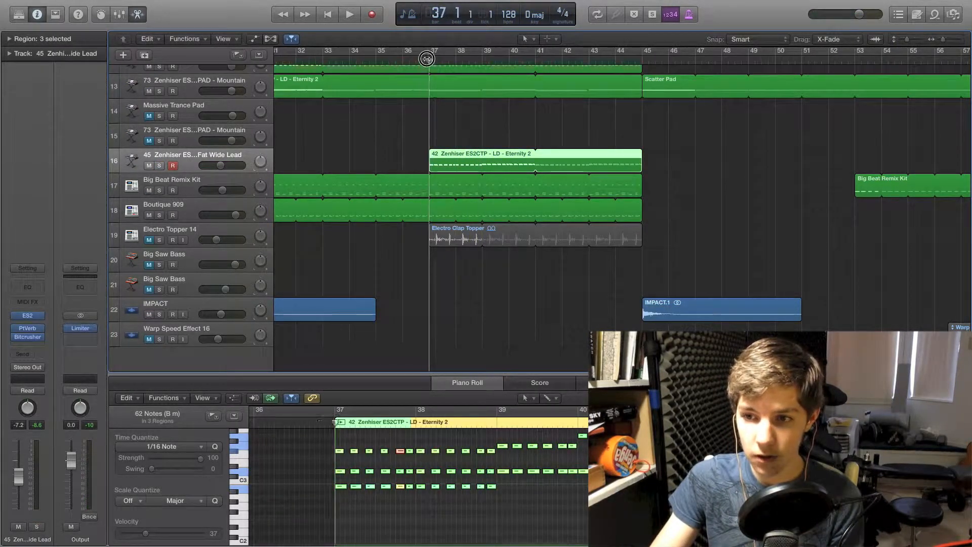
key(space)
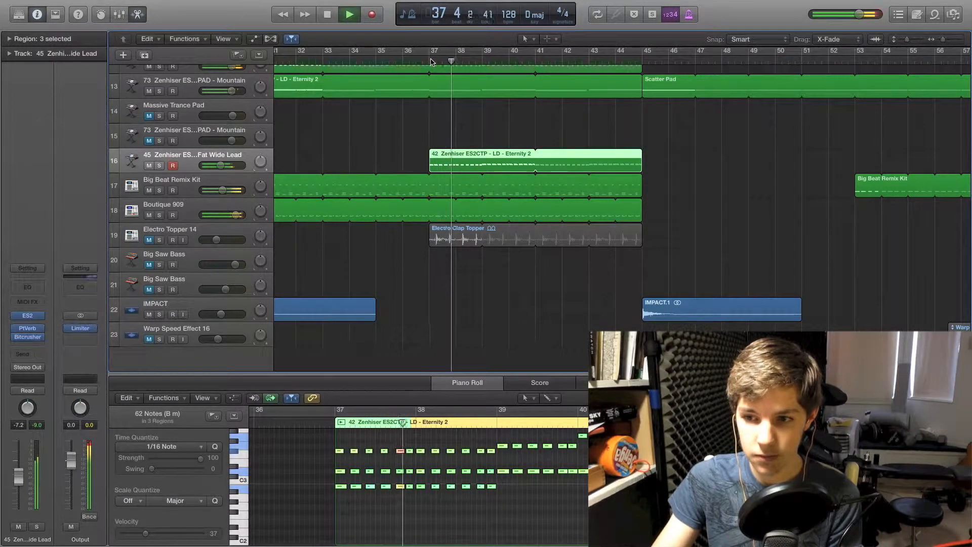
key(space)
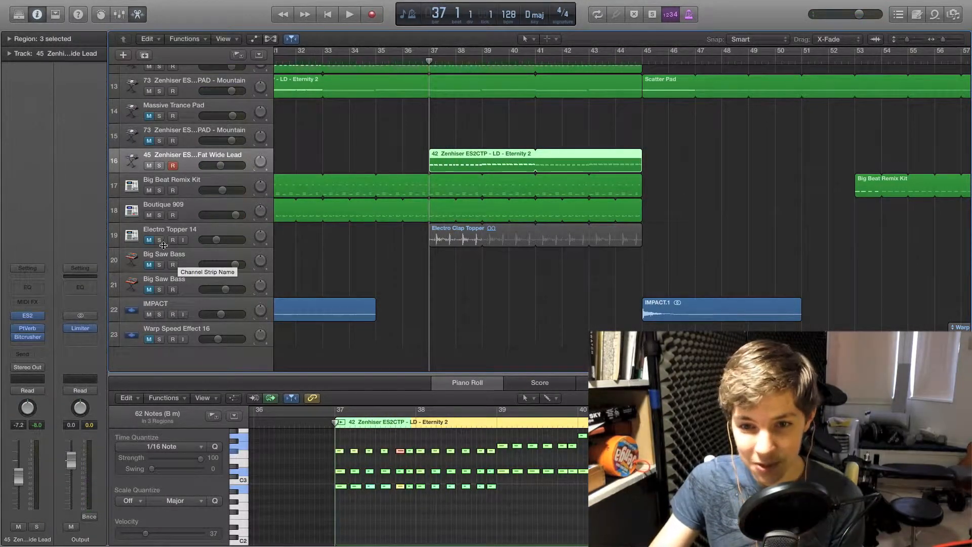
- Solo Electro Topper 14 on track 19, play it from bar 37, and unsolo and unmute it after stopping
click(159, 240)
key(space)
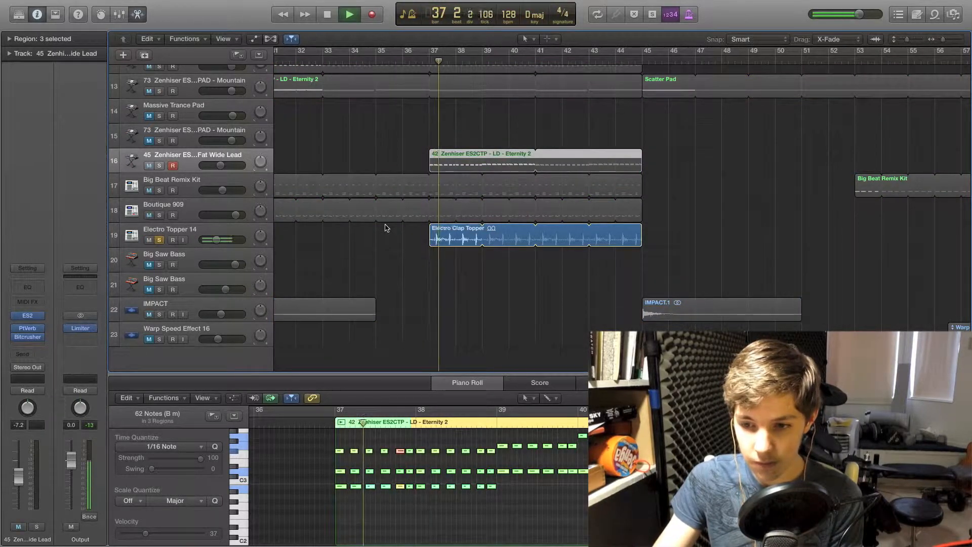
click(386, 228)
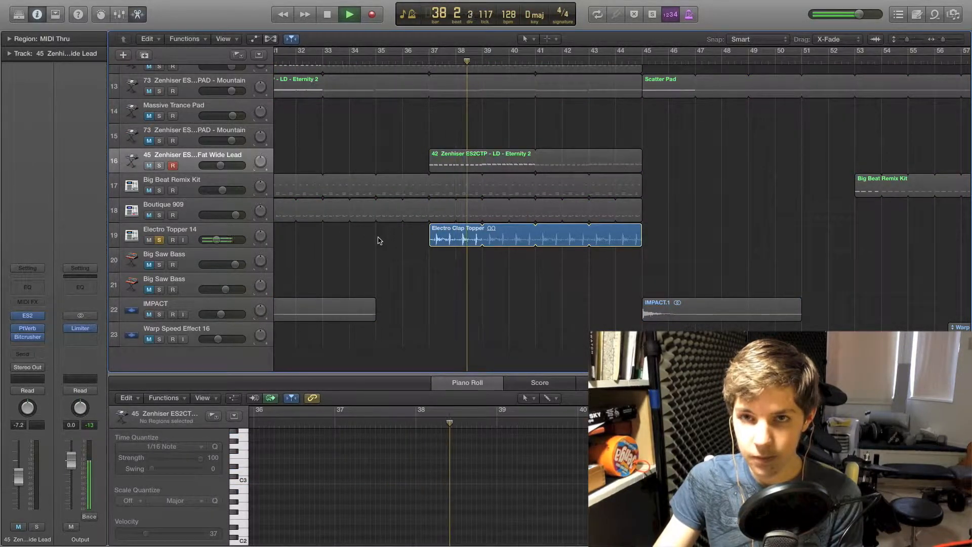
key(space)
click(159, 239)
- Play the full mix with Electro Topper 14 added from bar 37 for about two bars
click(435, 59)
click(430, 60)
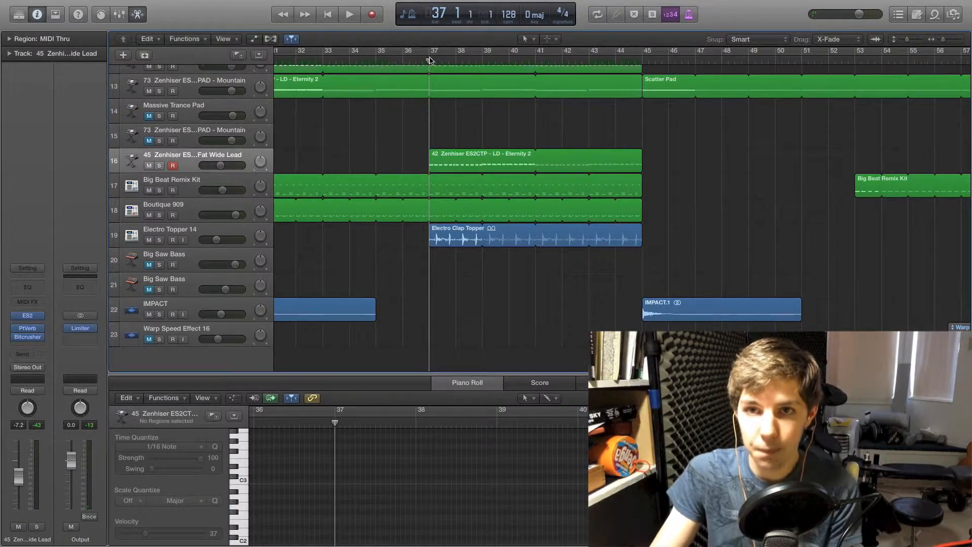
key(space)
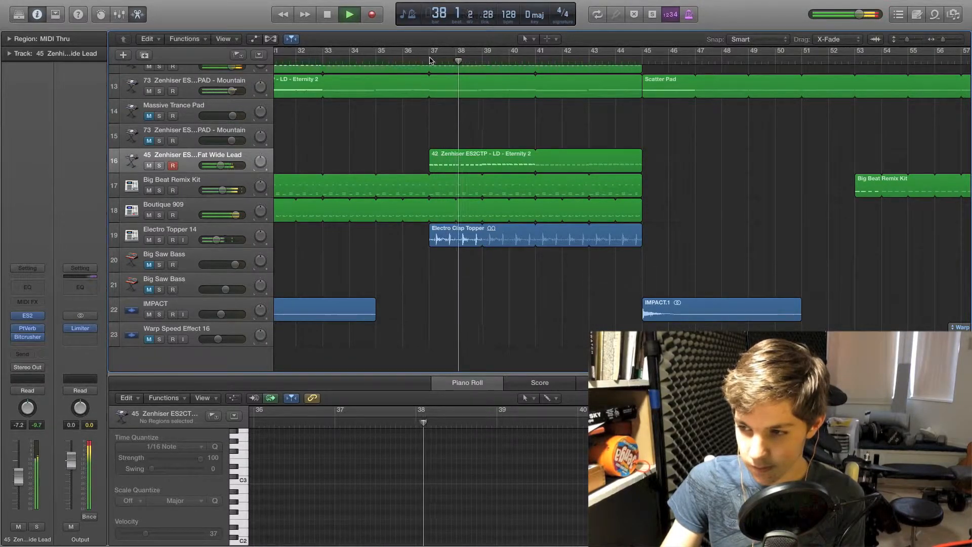
key(space)
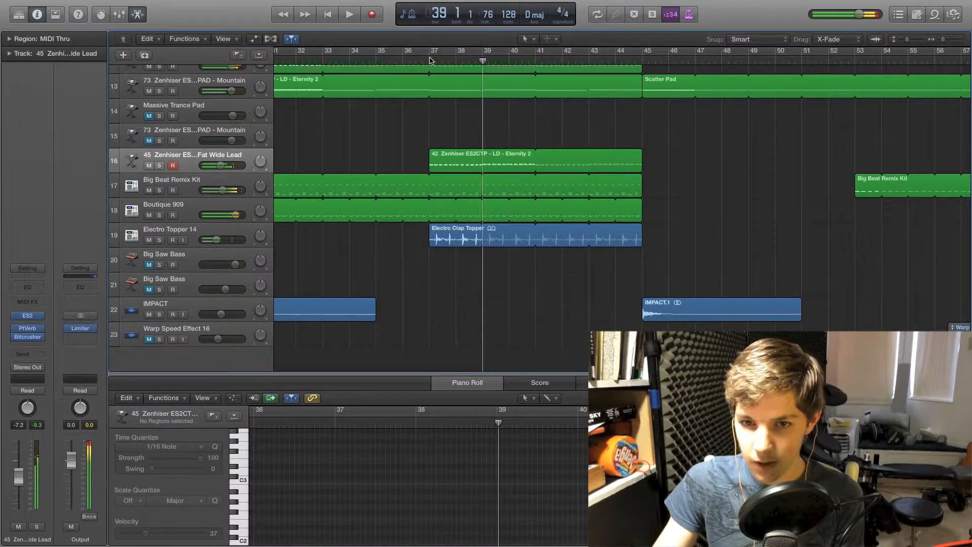
- Solo the Big Beat Remix Kit, Boutique 909 and Electro Topper 14 together, play them from bar 37, and unsolo all three after stopping
click(160, 192)
click(160, 215)
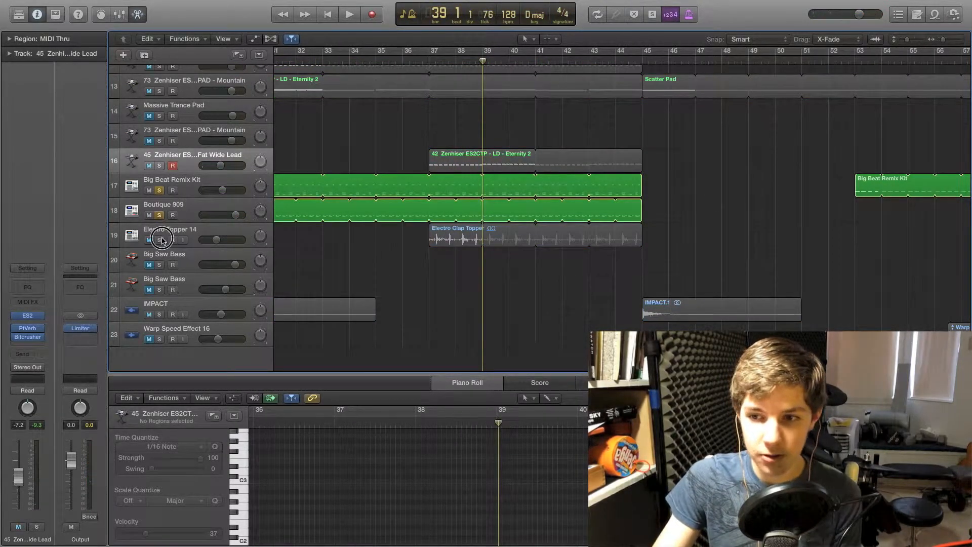
click(159, 240)
click(426, 60)
key(space)
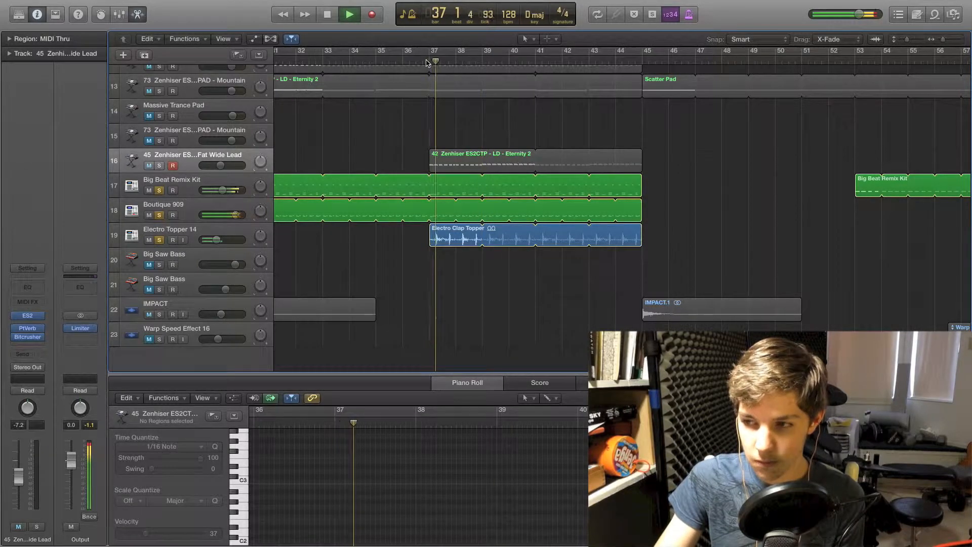
key(space)
click(160, 240)
click(159, 215)
click(160, 191)
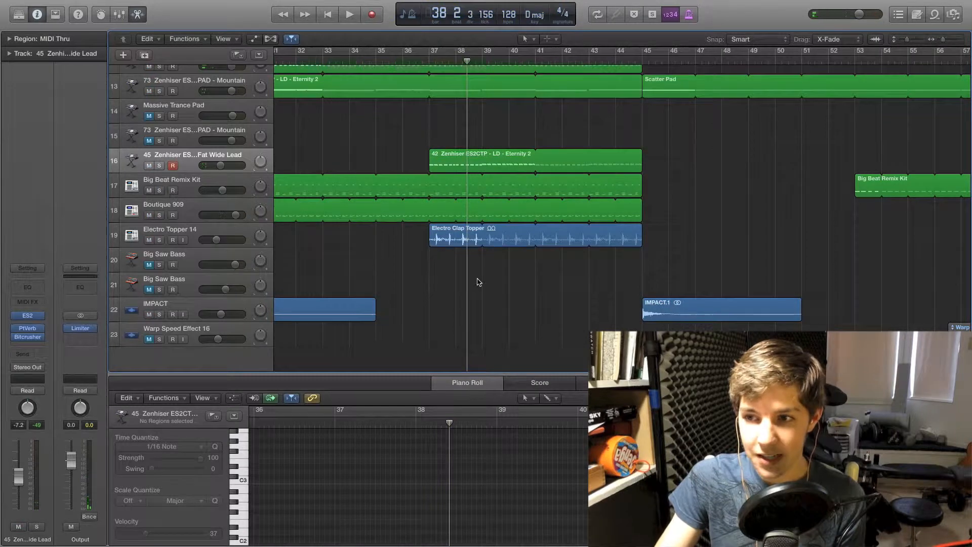
- Play the full mix of the breakdown from bar 45 and bring the Harp track's region into view
scroll(460, 147, up, 5)
scroll(488, 156, down, 5)
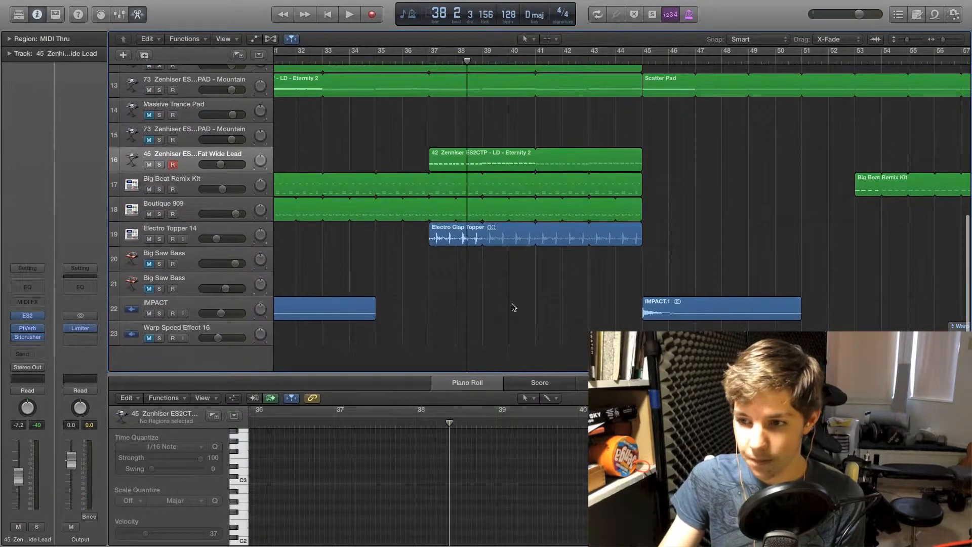
scroll(513, 307, right, 5)
scroll(527, 177, up, 3)
click(537, 61)
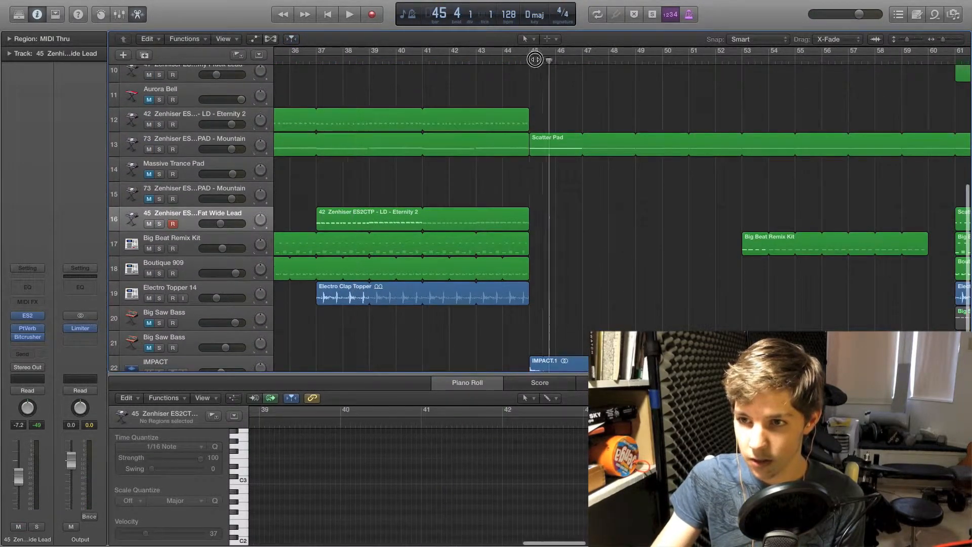
key(space)
scroll(592, 160, right, 2)
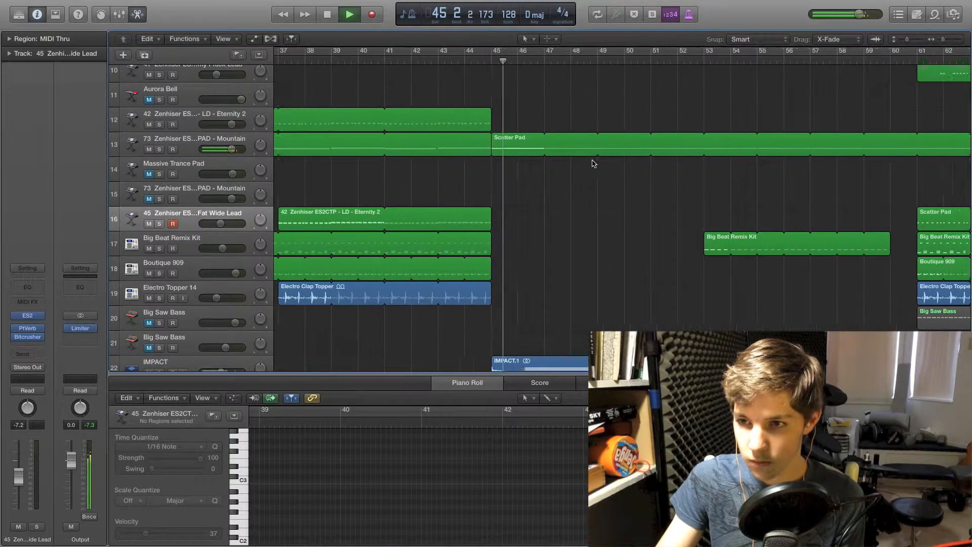
scroll(584, 169, up, 10)
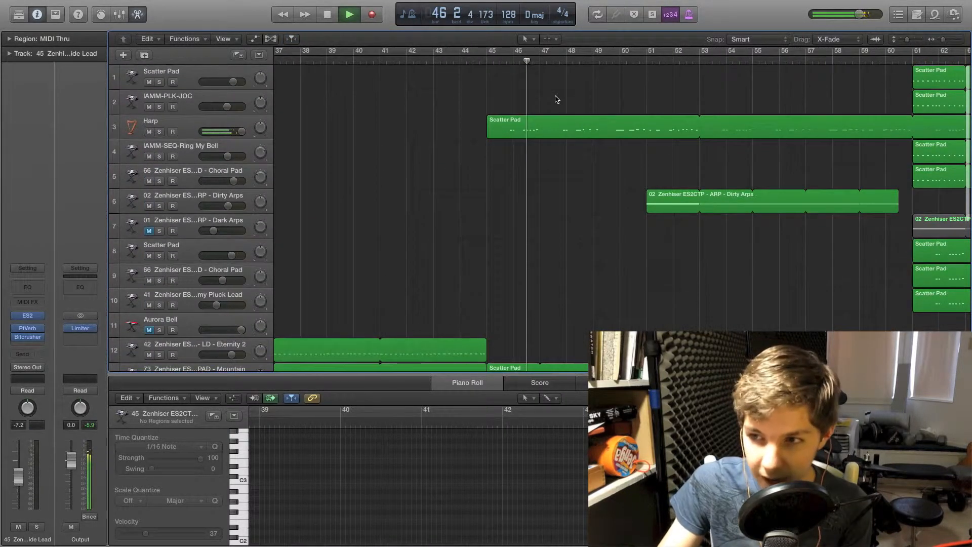
- Play the full mix from bar 51, briefly soloing the Dirty Arps on track 6 during playback, and stop near bar 59
click(651, 61)
key(space)
scroll(578, 128, right, 10)
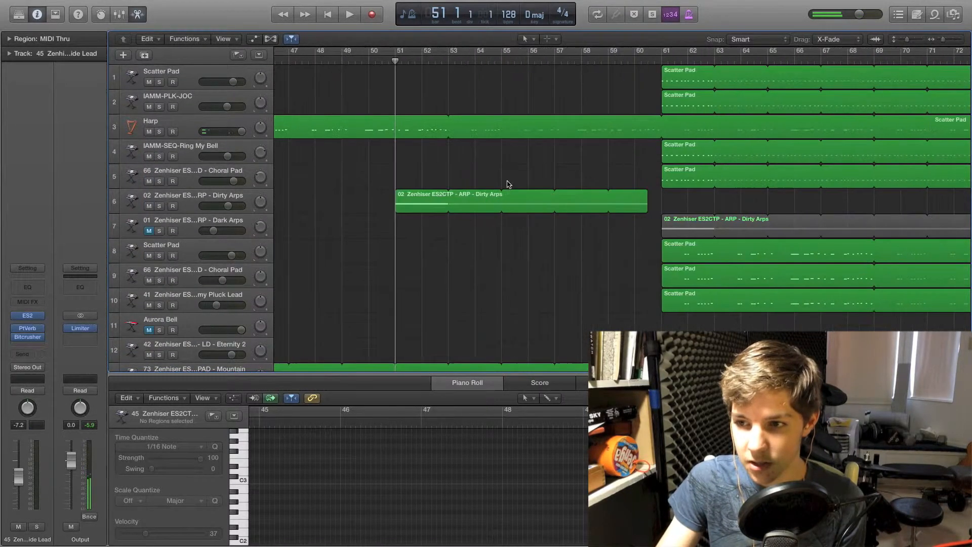
scroll(699, 198, right, 10)
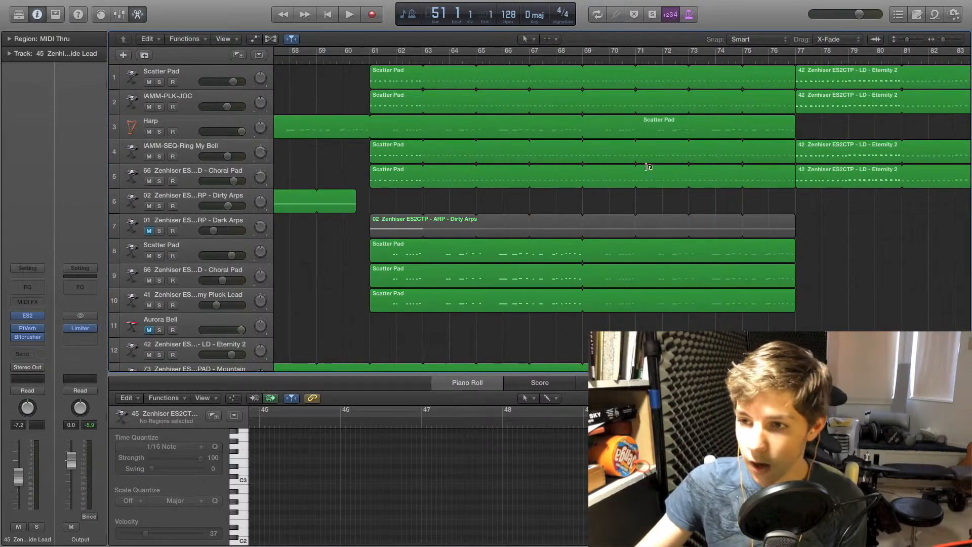
scroll(677, 170, left, 15)
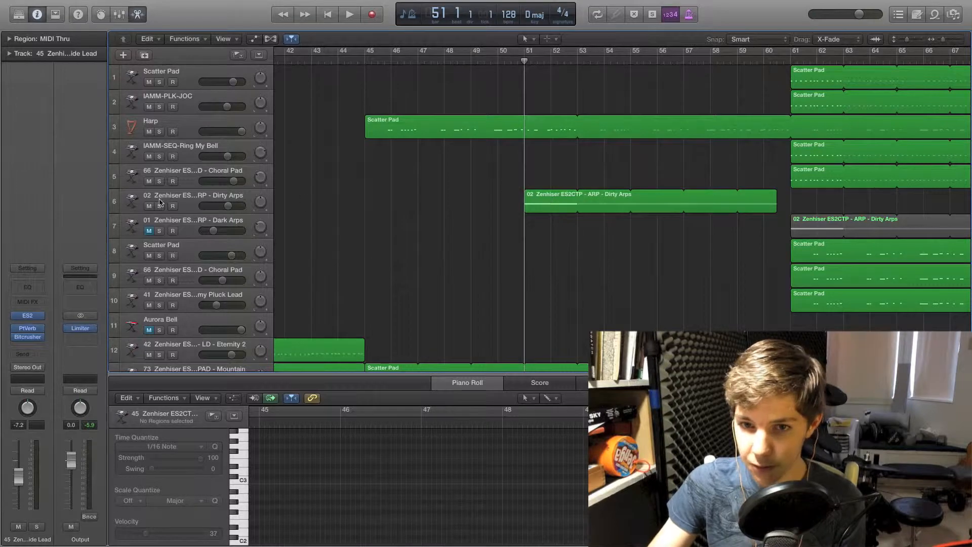
key(space)
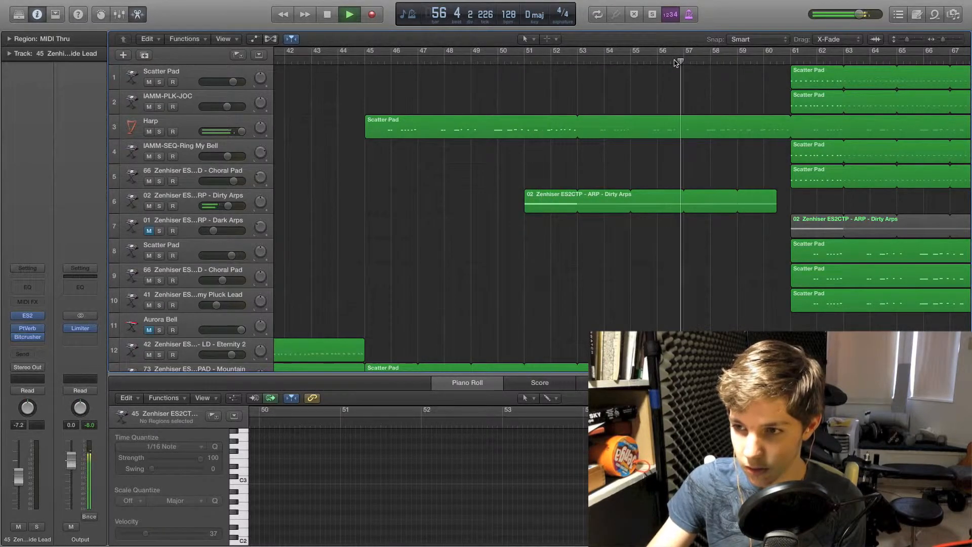
click(160, 207)
click(159, 206)
scroll(631, 233, right, 5)
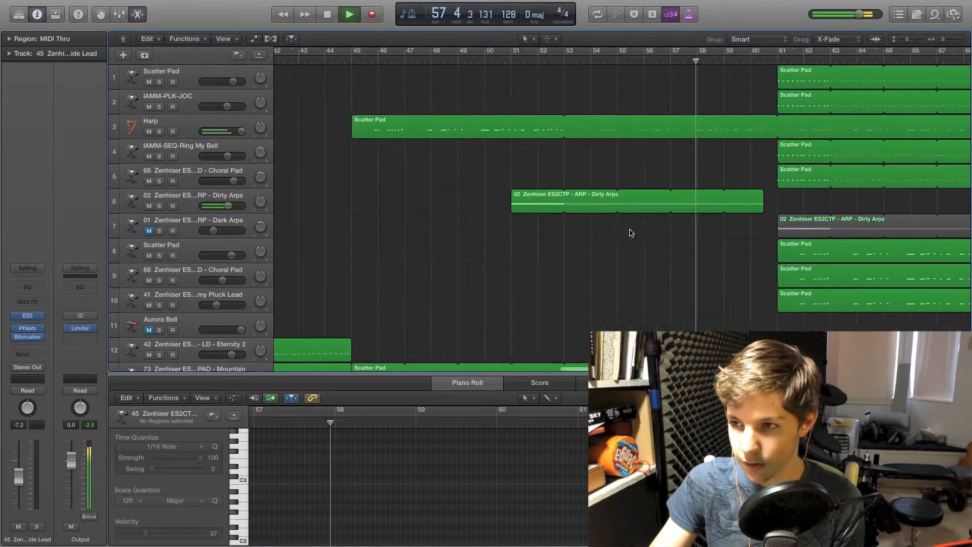
scroll(556, 234, down, 12)
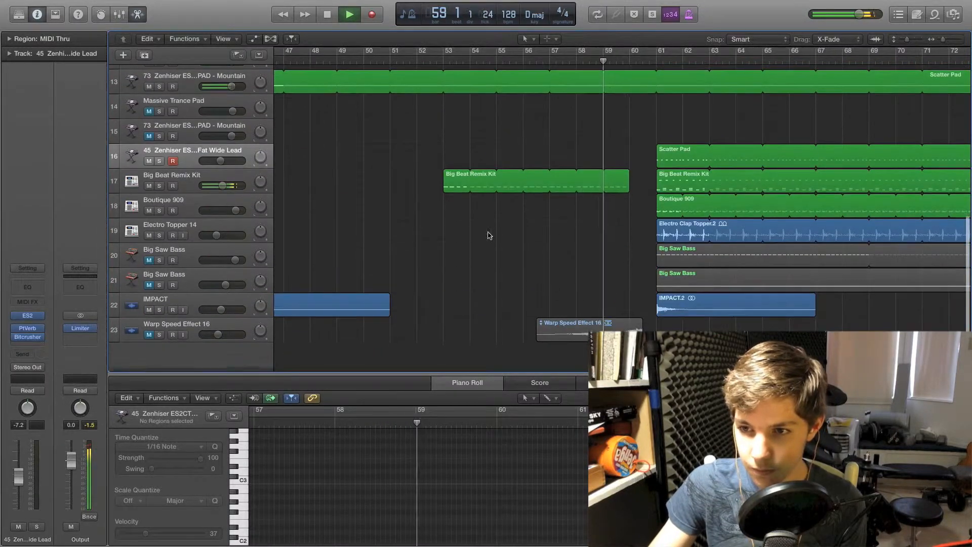
key(space)
- Solo and select the Big Beat Remix Kit on track 17, and play it from bar 53
click(159, 189)
drag(465, 60, 445, 60)
click(192, 182)
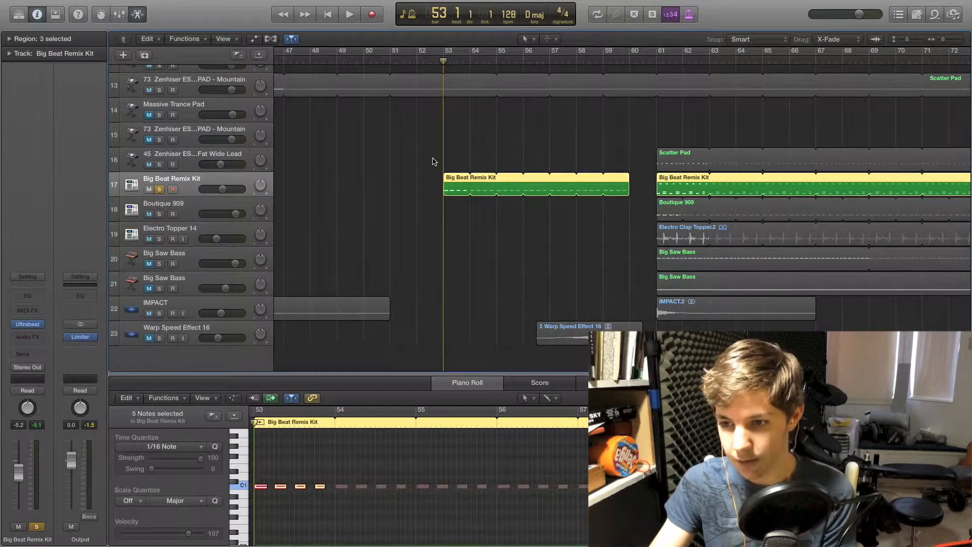
key(space)
key(space)
- Solo Warp Speed Effect 16 alongside the Big Beat Remix Kit, play both from about bar 57, and unsolo them after stopping
click(555, 61)
click(159, 338)
key(space)
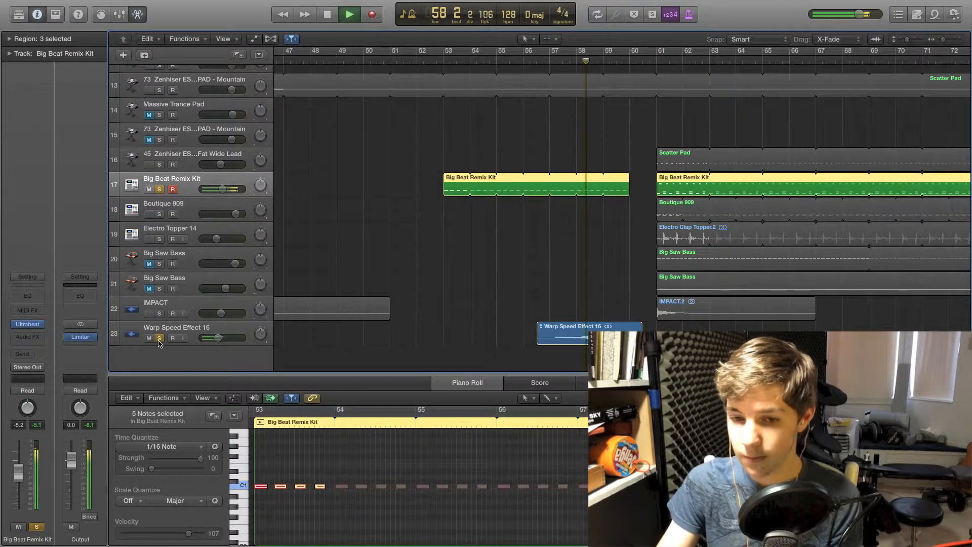
key(space)
click(159, 338)
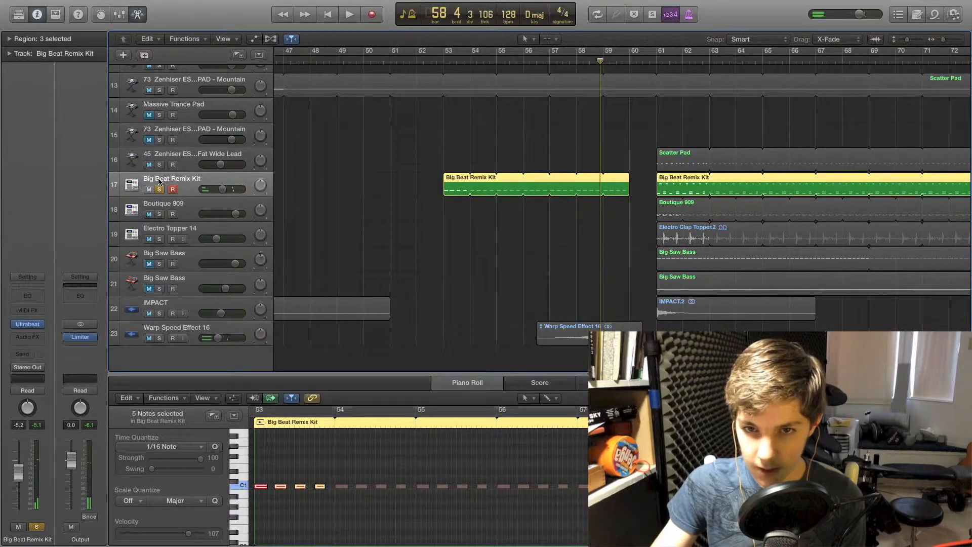
key(s)
- Play the full mix through the build-up into the second drop at bar 61, and stop in bar 63
scroll(539, 237, right, 5)
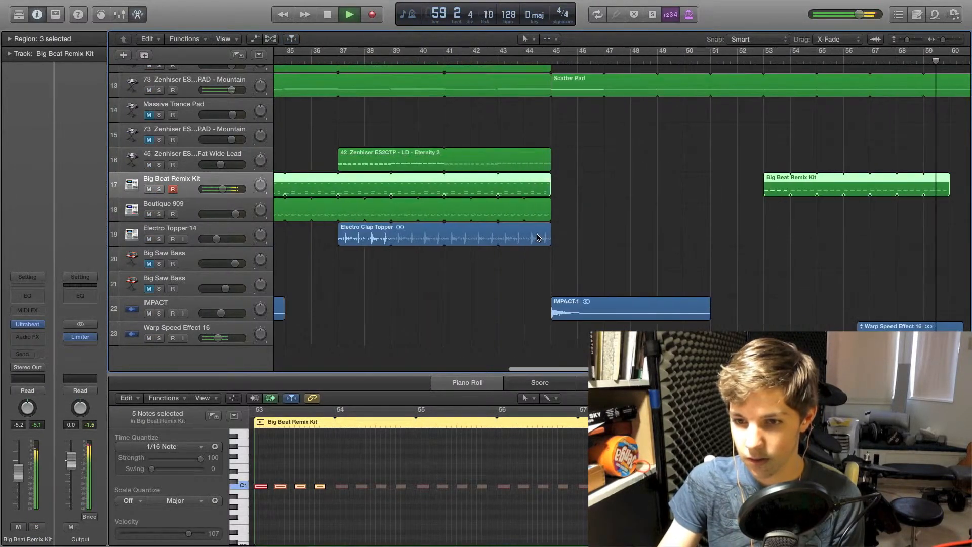
scroll(536, 237, right, 4)
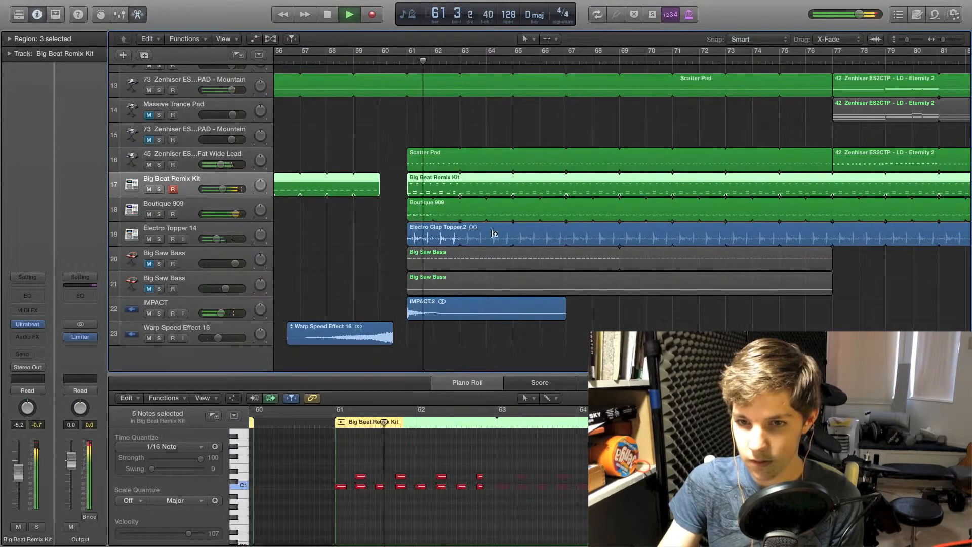
scroll(411, 238, up, 3)
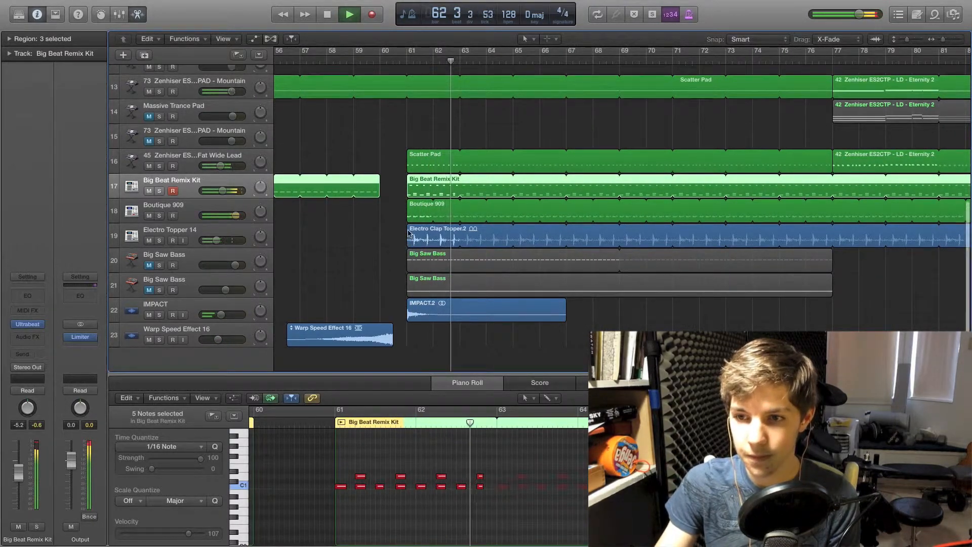
scroll(413, 228, down, 4)
key(space)
scroll(415, 230, up, 2)
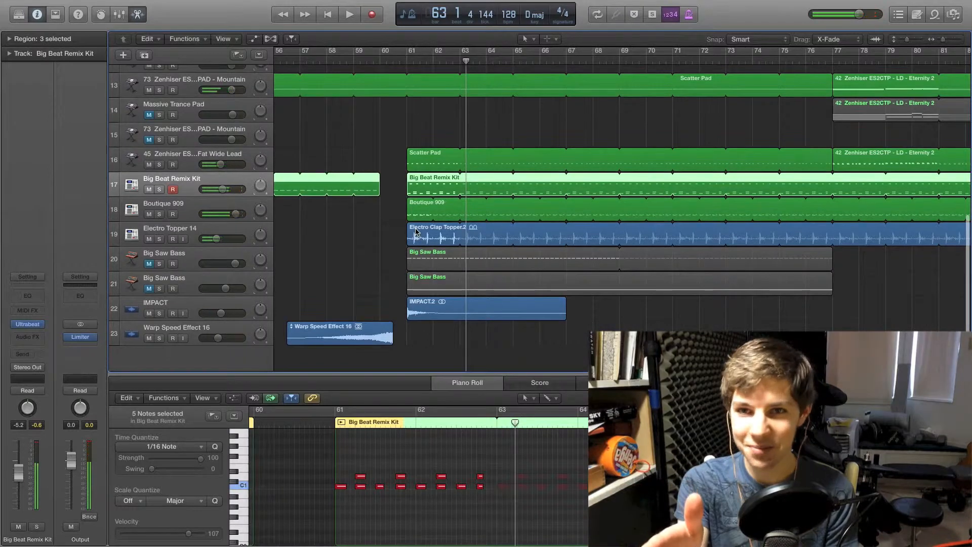
- Unmute the Dark Arps on track 7
scroll(227, 247, up, 10)
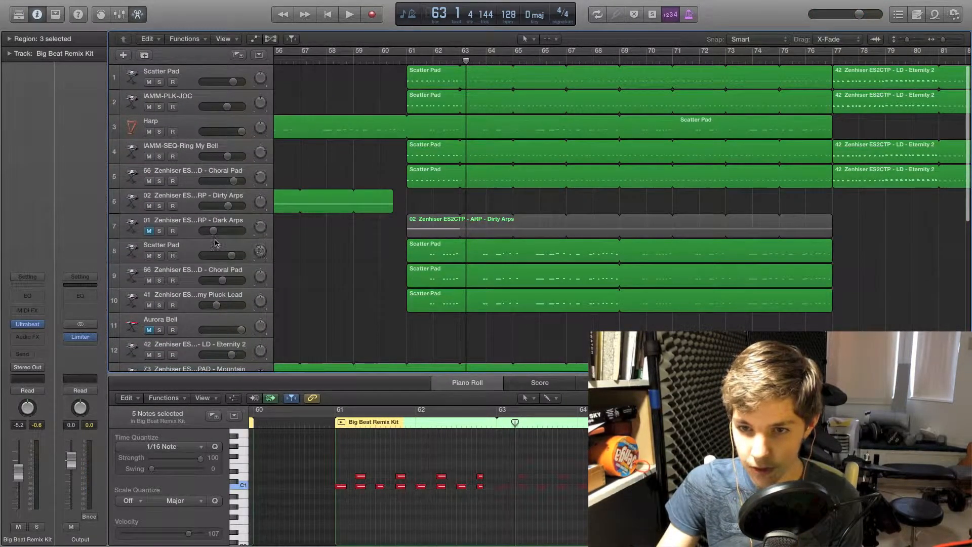
scroll(413, 226, left, 5)
scroll(408, 224, right, 6)
scroll(411, 226, left, 3)
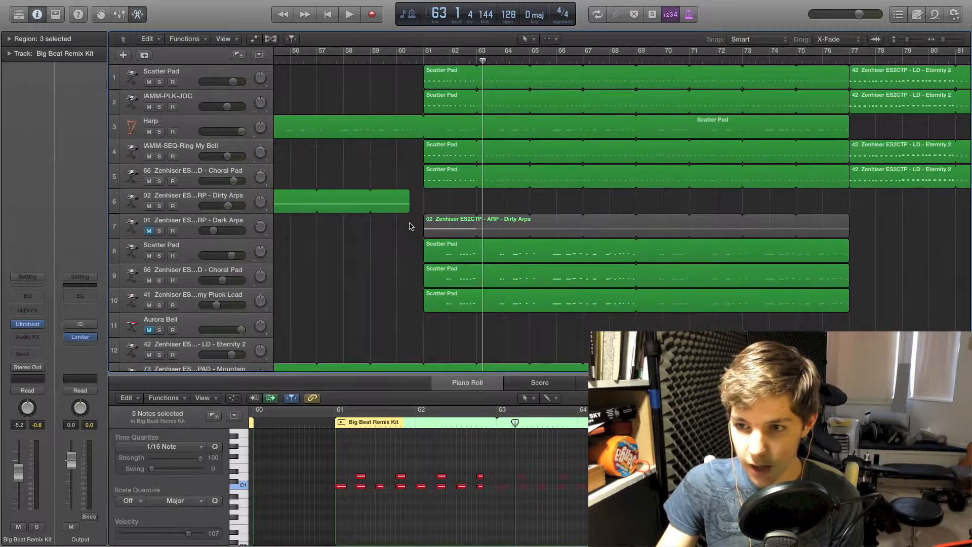
click(148, 231)
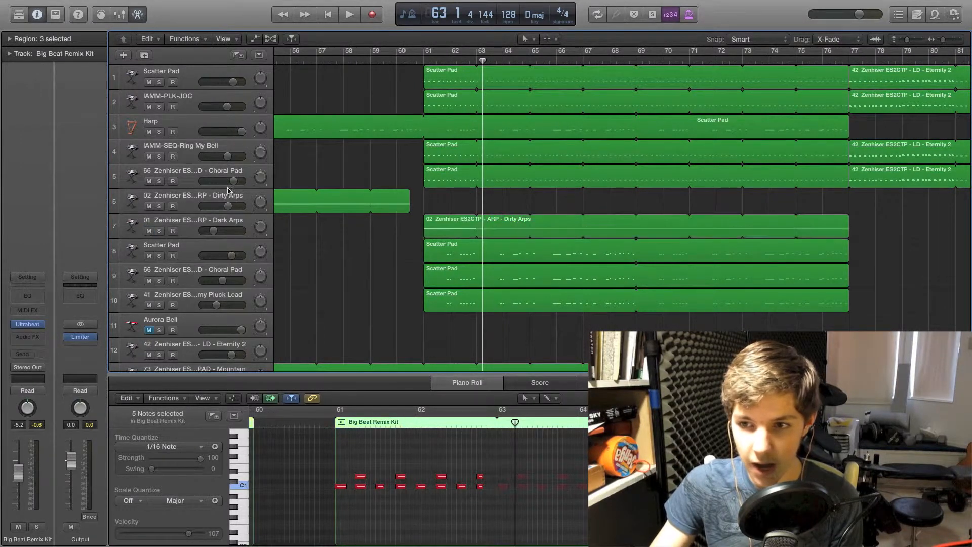
- Solo the Dark Arps, play them from bar 61, unsolo them after stopping, and return the playhead to bar 61
click(428, 60)
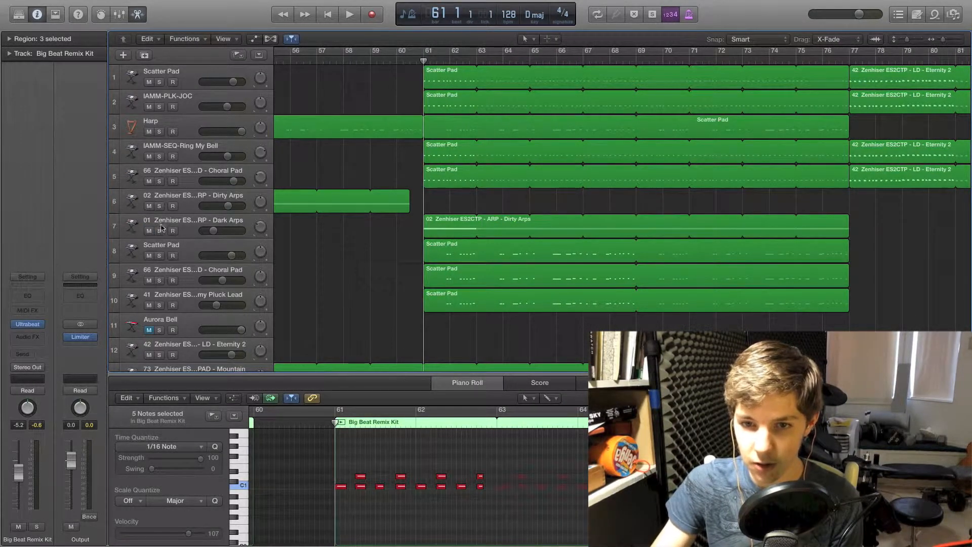
click(159, 231)
key(space)
key(space)
click(159, 231)
drag(445, 61, 423, 61)
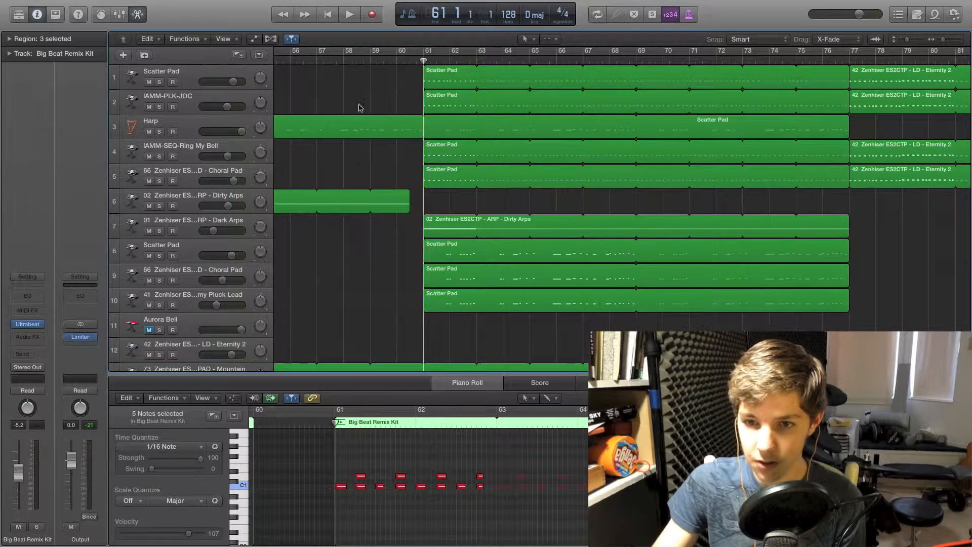
- Play the full mix with the Dark Arps from bar 61, restart it once from the same bar, and stop
click(159, 231)
click(159, 231)
key(space)
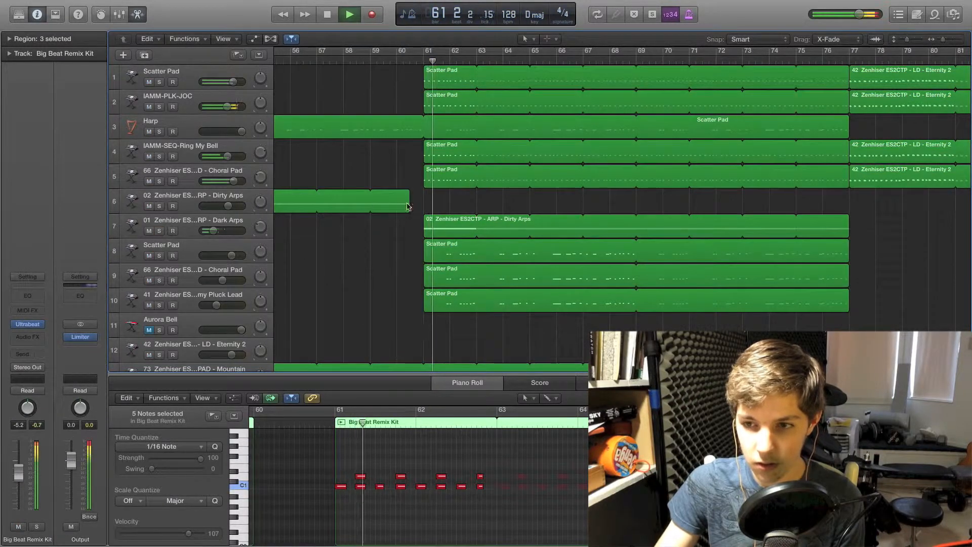
drag(426, 60, 423, 60)
key(space)
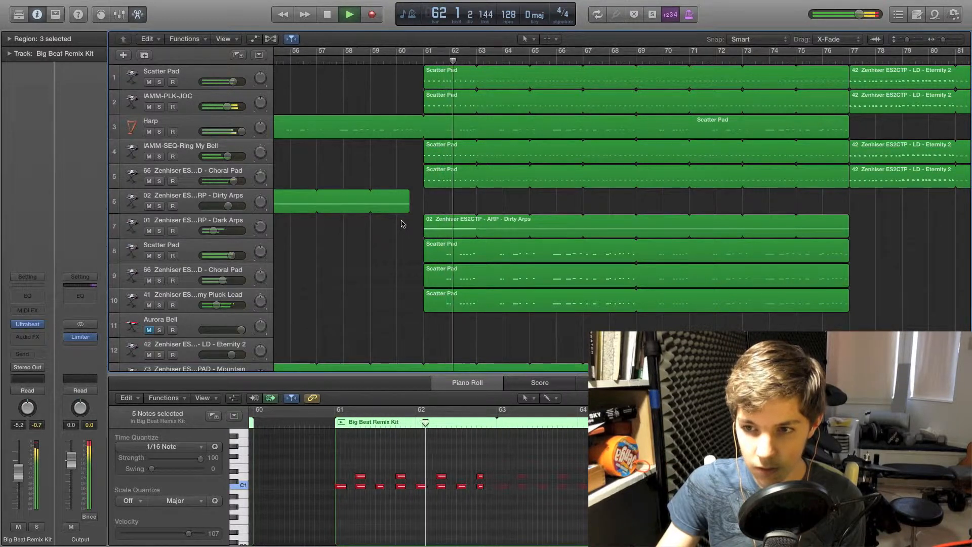
key(space)
- Set the playhead to bar 59, play the full mix across the transition into the second drop, and stop in bar 61
scroll(481, 230, down, 10)
drag(459, 60, 424, 56)
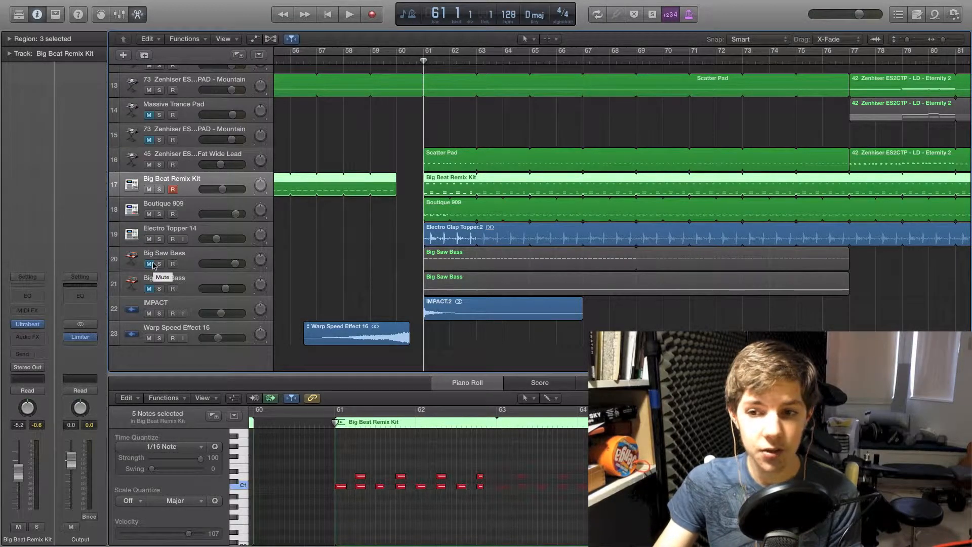
drag(403, 56, 373, 59)
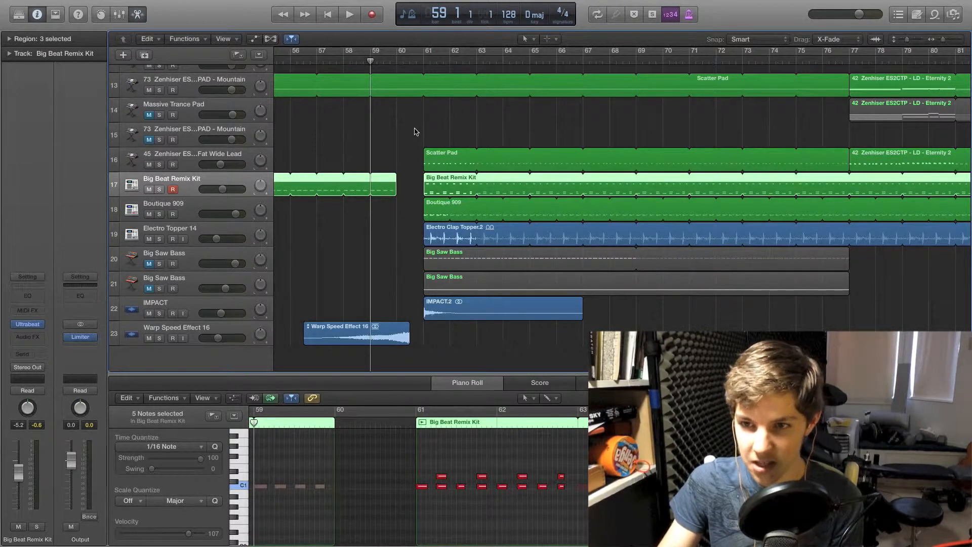
key(space)
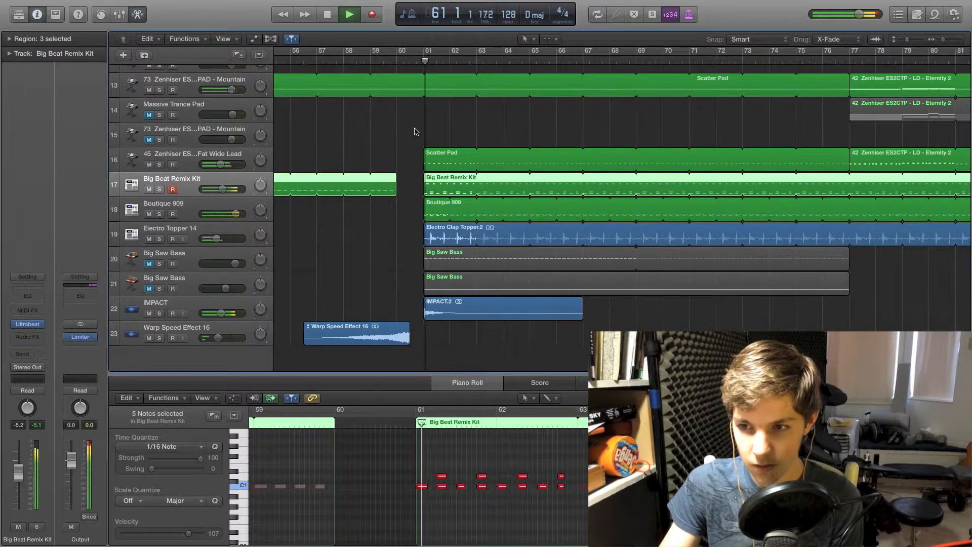
key(space)
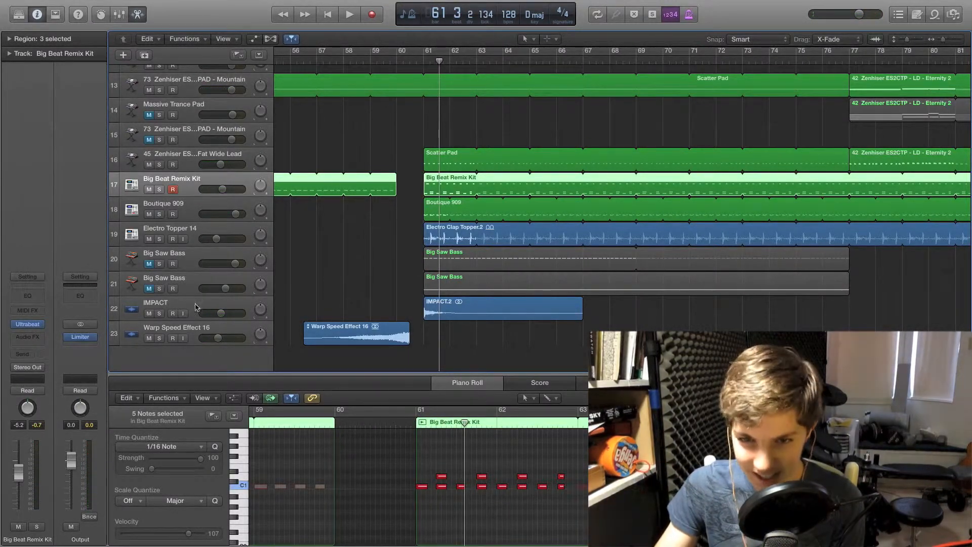
- Unmute the Big Saw Bass on track 21, solo it, and play it from bar 61 for about three bars
click(149, 288)
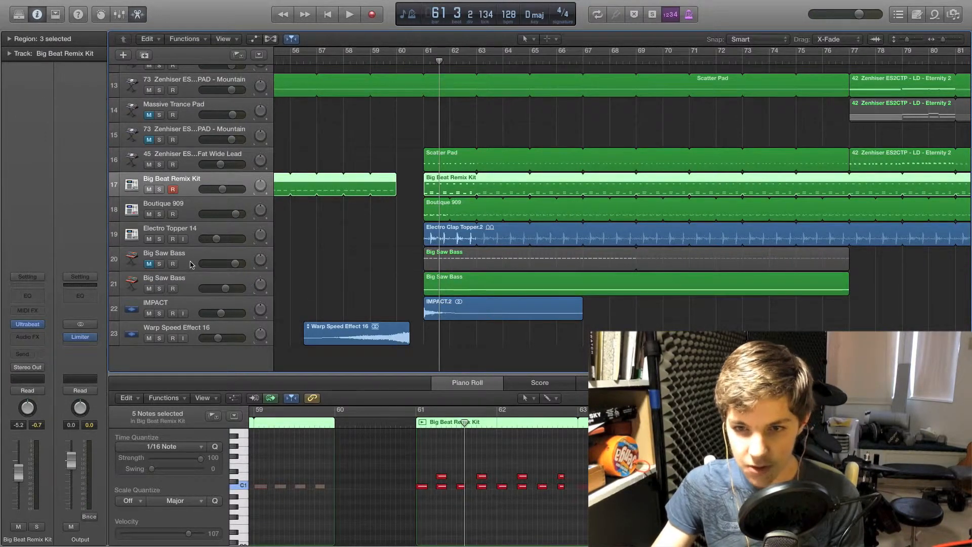
click(192, 281)
key(s)
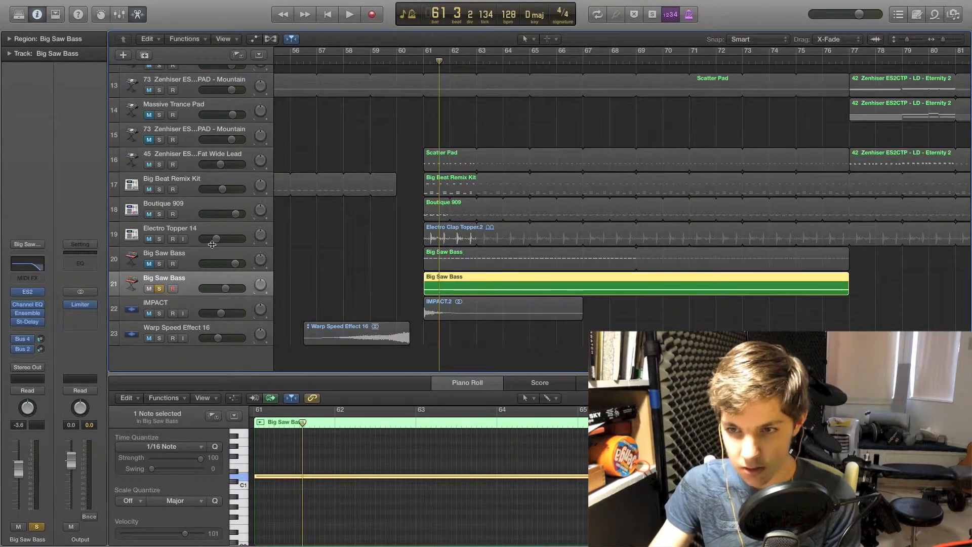
click(424, 58)
key(space)
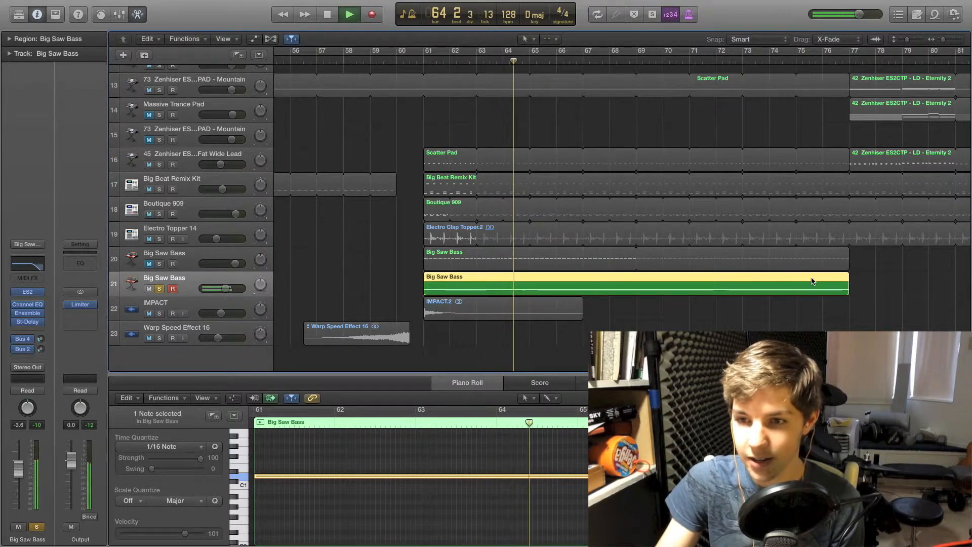
key(space)
- Solo track 20's Big Saw Bass, play it from bar 61, layer in track 21's bass, stop, and unsolo both
click(159, 264)
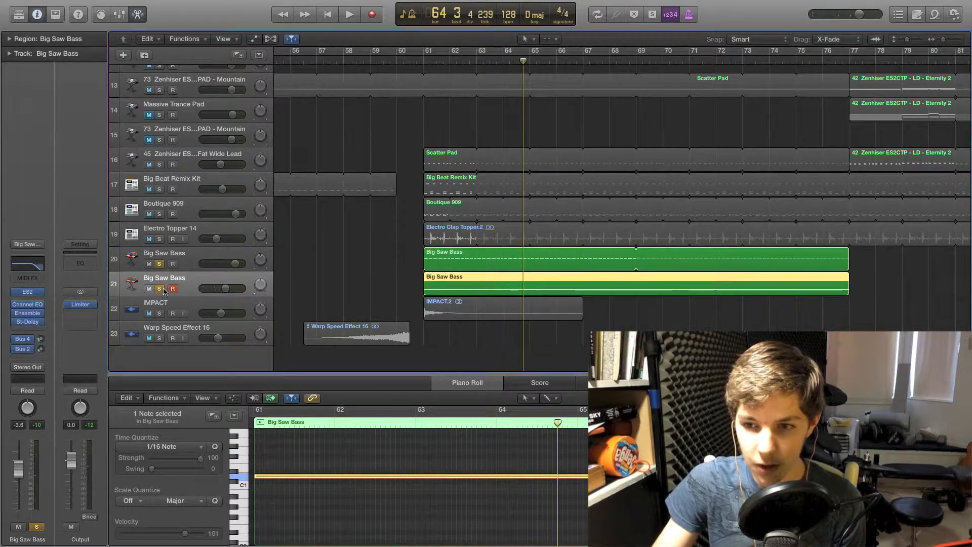
click(159, 289)
click(437, 62)
key(space)
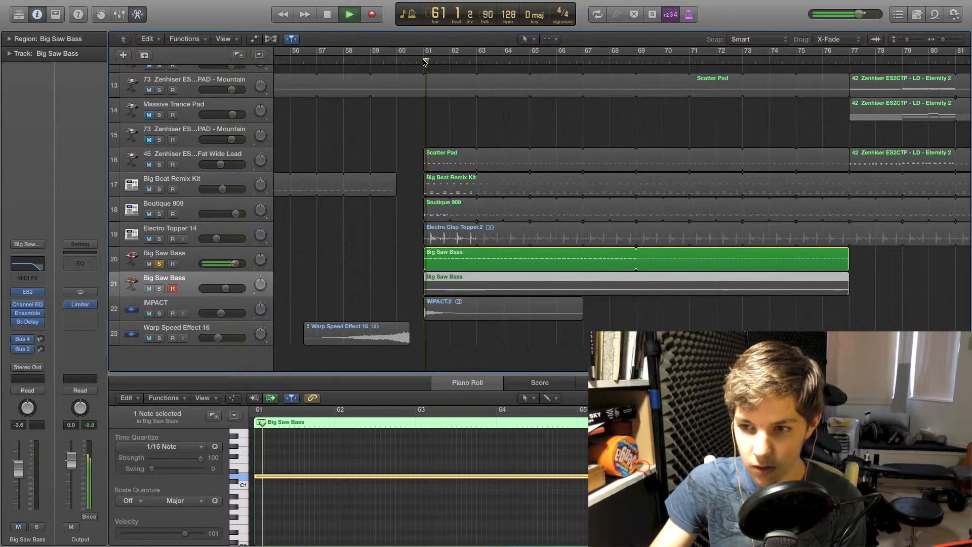
click(159, 288)
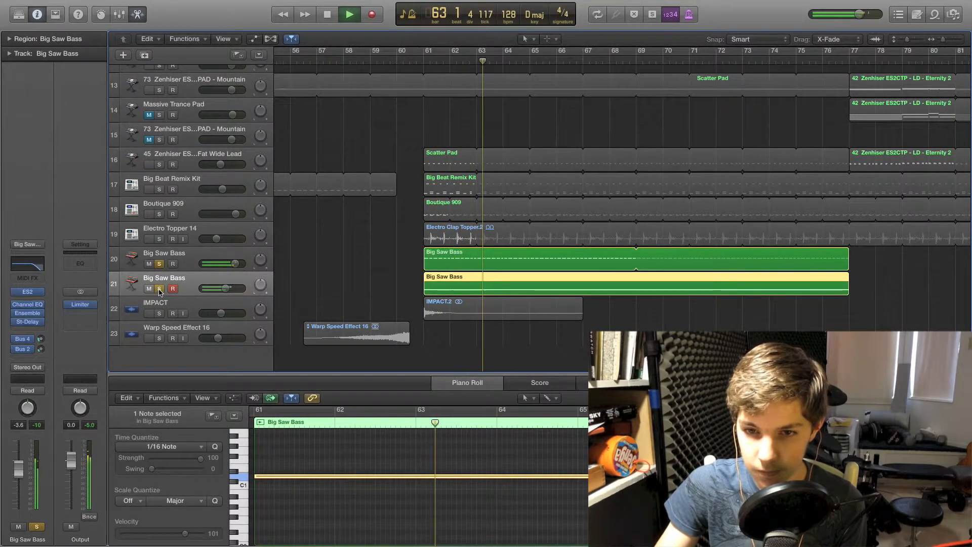
key(space)
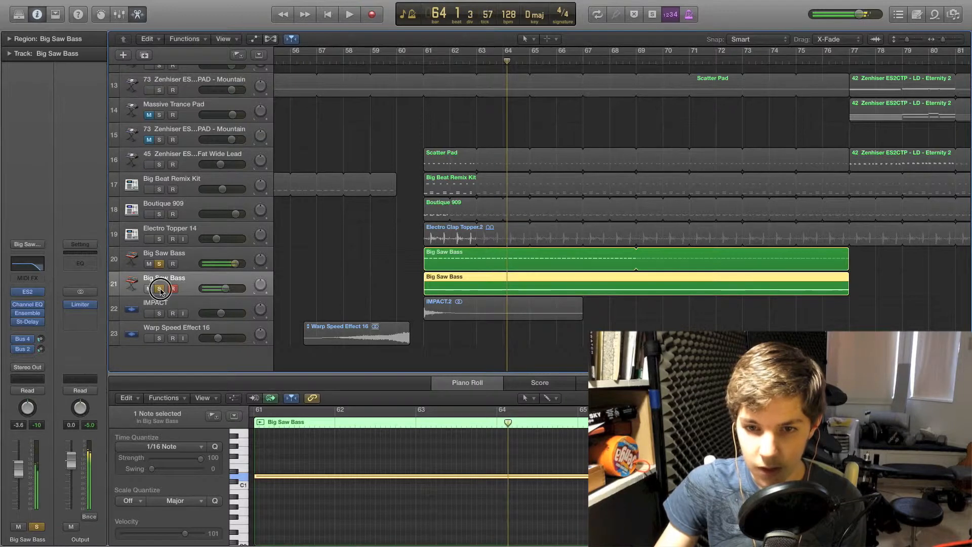
click(160, 288)
click(160, 263)
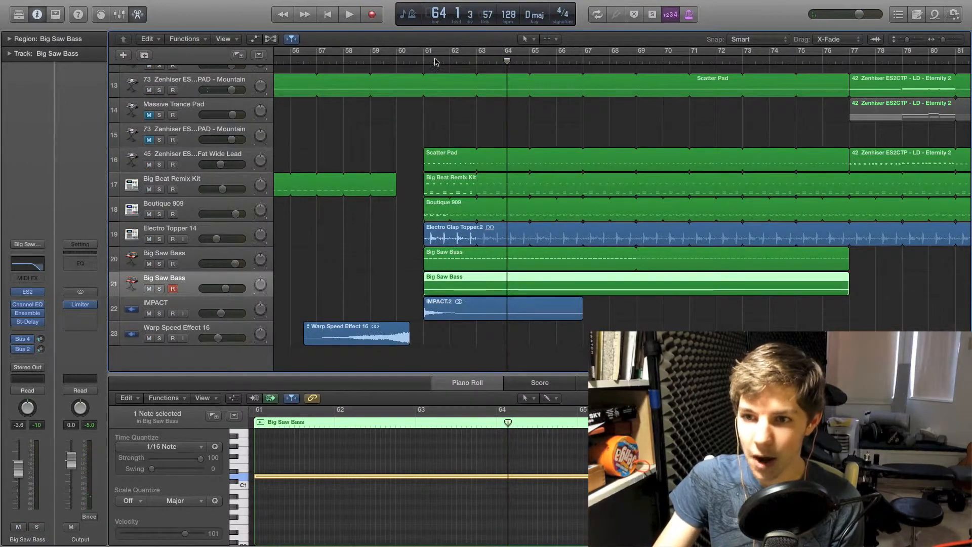
- Set the playhead to bar 60 and compare the first drop's tracks around bars 31 to 45 with the second drop's
click(400, 61)
scroll(470, 266, left, 10)
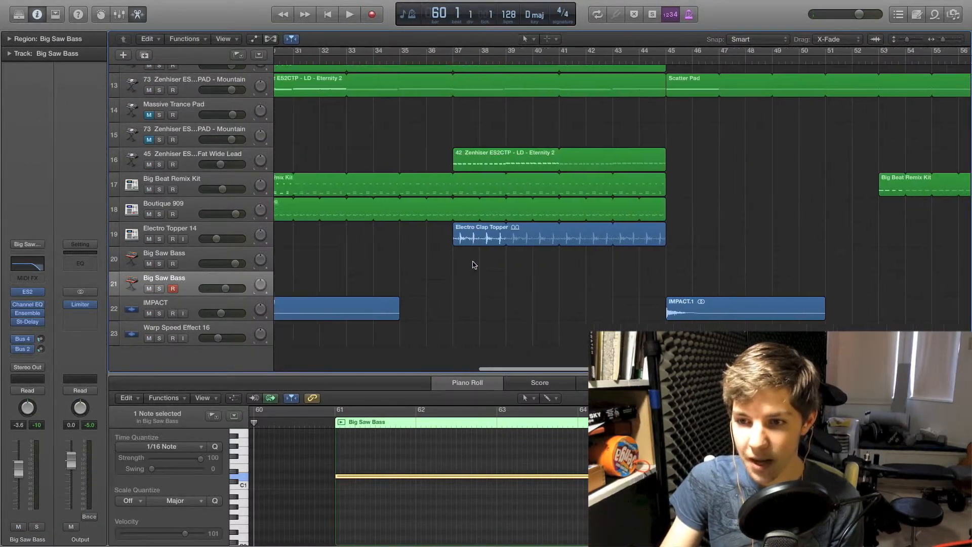
scroll(471, 265, left, 10)
scroll(473, 264, right, 8)
scroll(567, 261, right, 12)
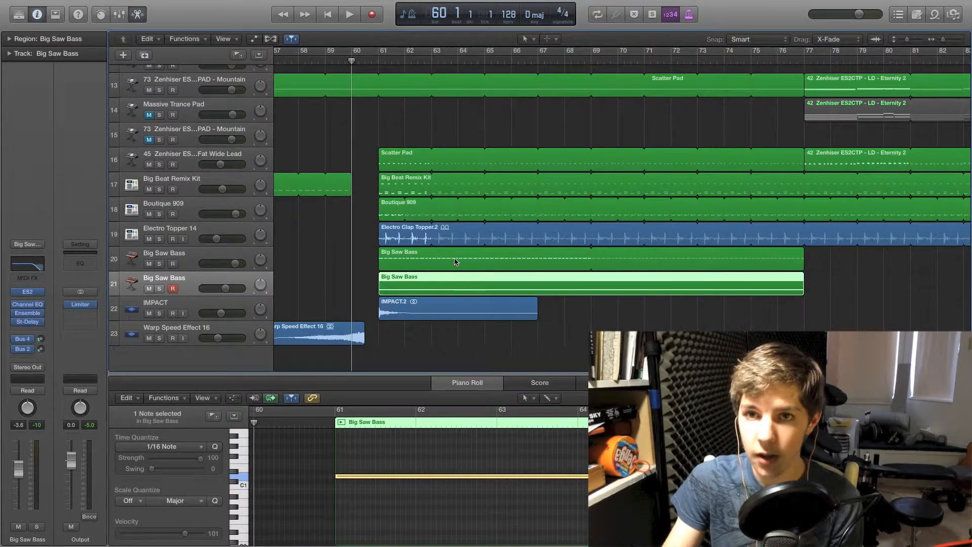
scroll(445, 238, up, 5)
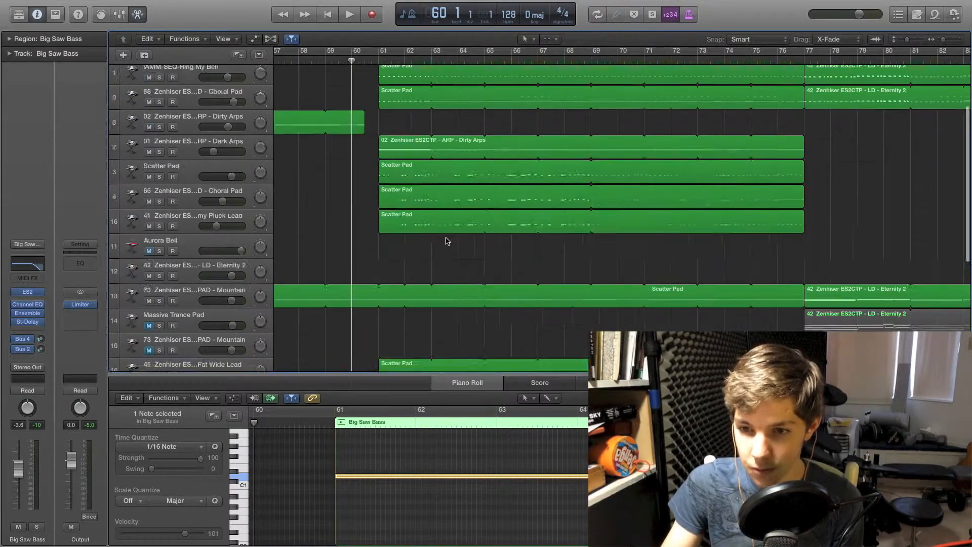
scroll(445, 238, down, 7)
scroll(425, 236, up, 2)
key(super+Right)
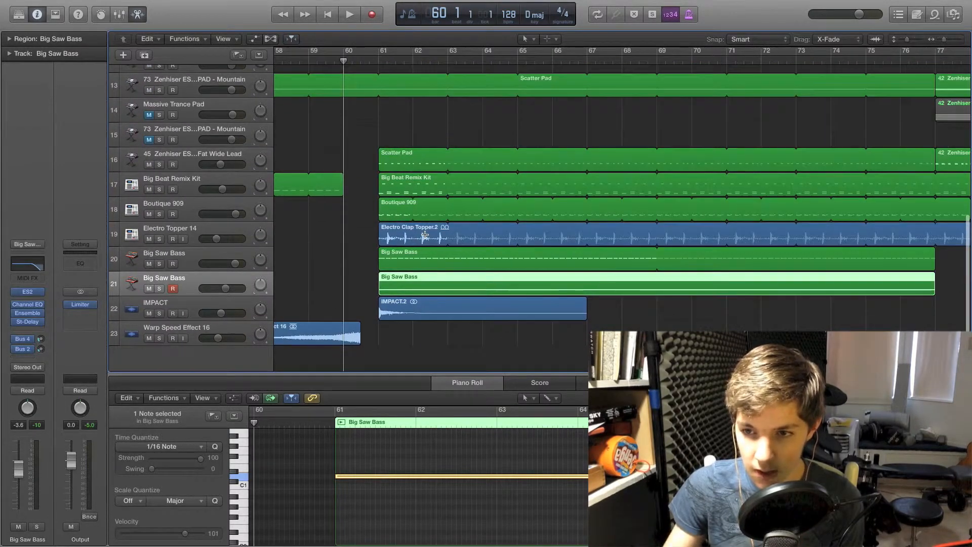
scroll(438, 248, left, 10)
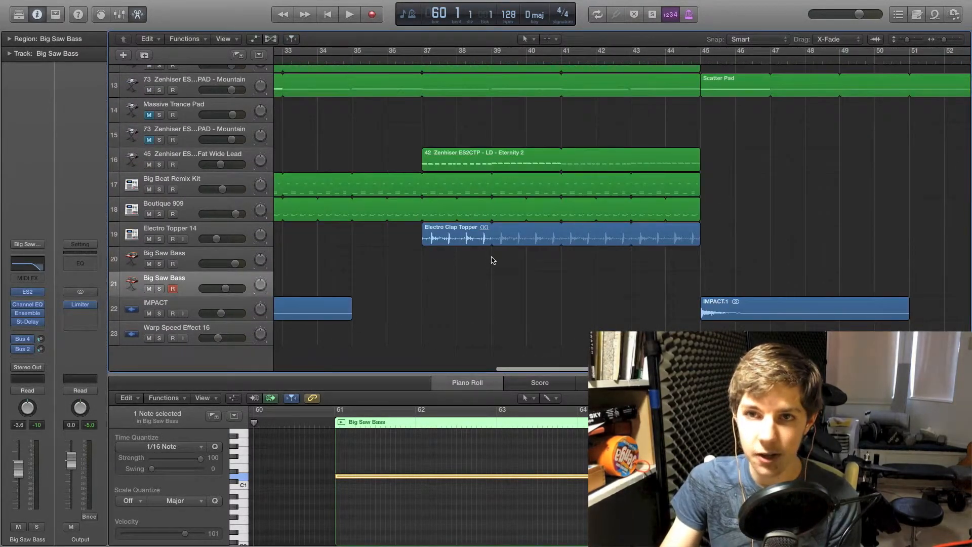
scroll(493, 259, right, 7)
- Play the full mix from bar 60 into the second drop and stop in bar 64
key(space)
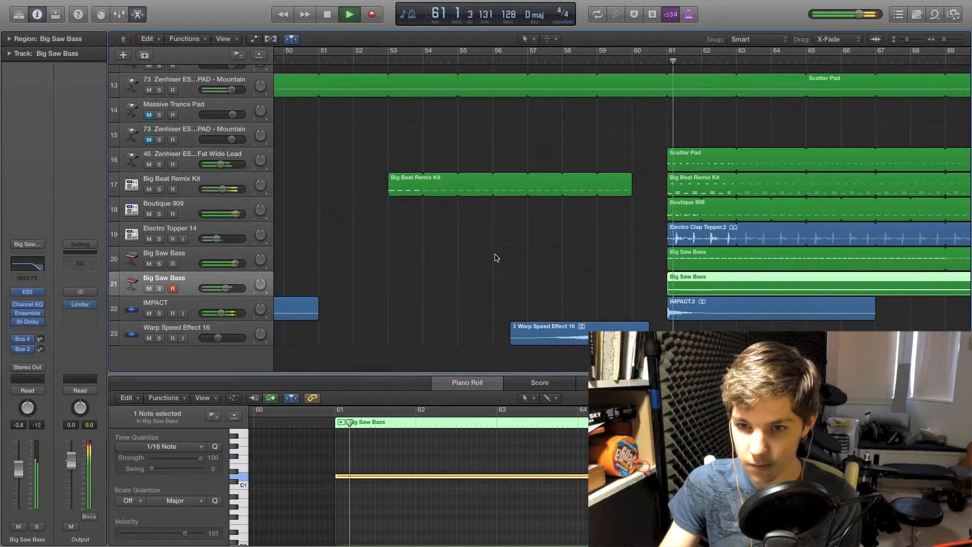
scroll(495, 258, right, 5)
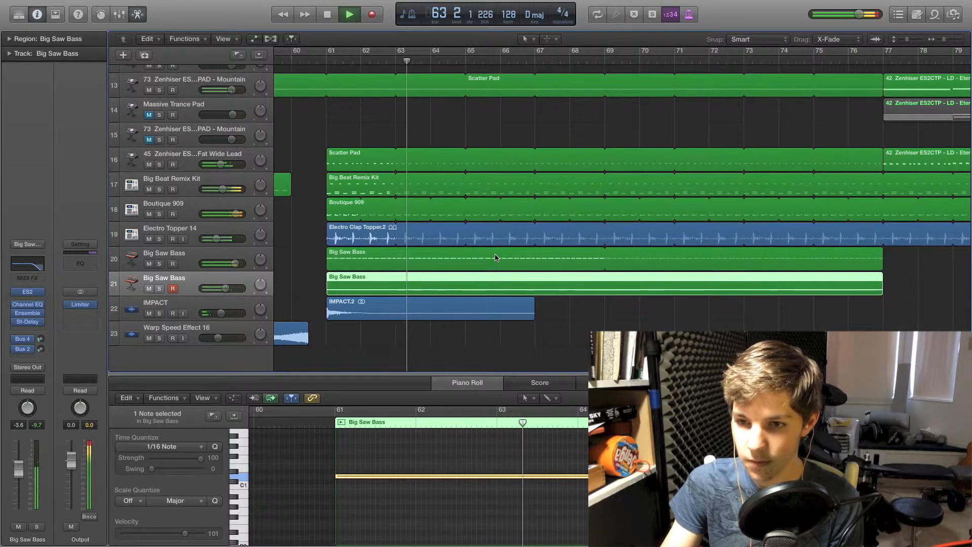
key(space)
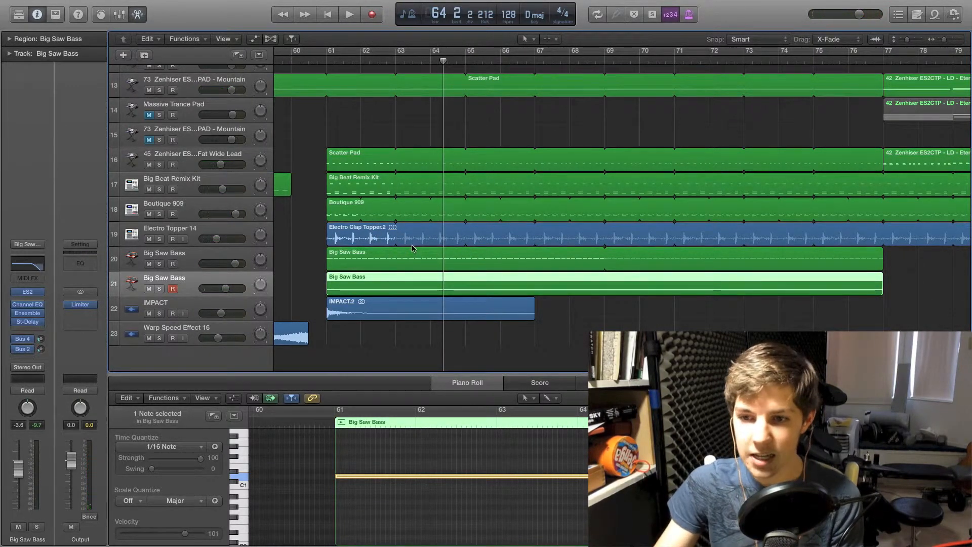
- Close the Piano Roll and look over the arrangement from bar 39 to the final Scatter Pad region ending at bar 97
scroll(412, 248, up, 10)
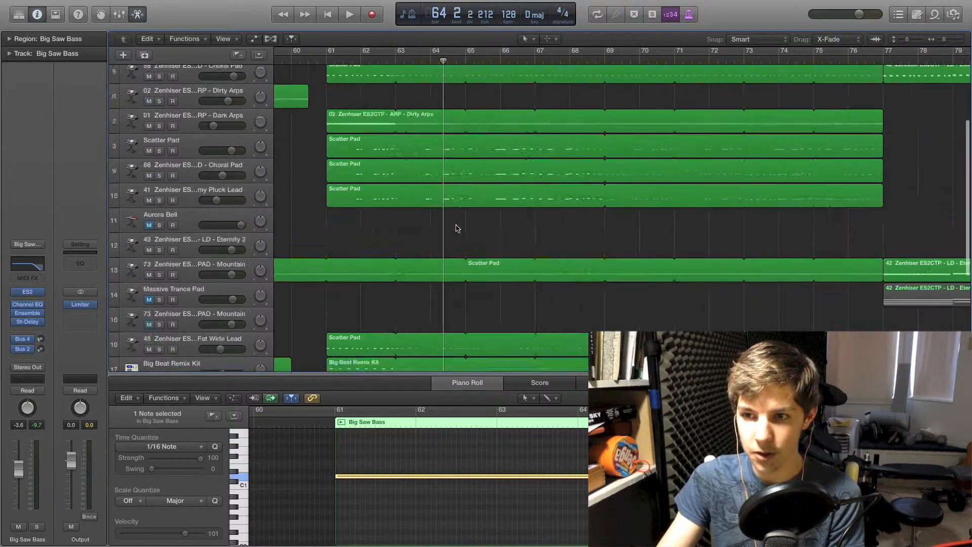
key(e)
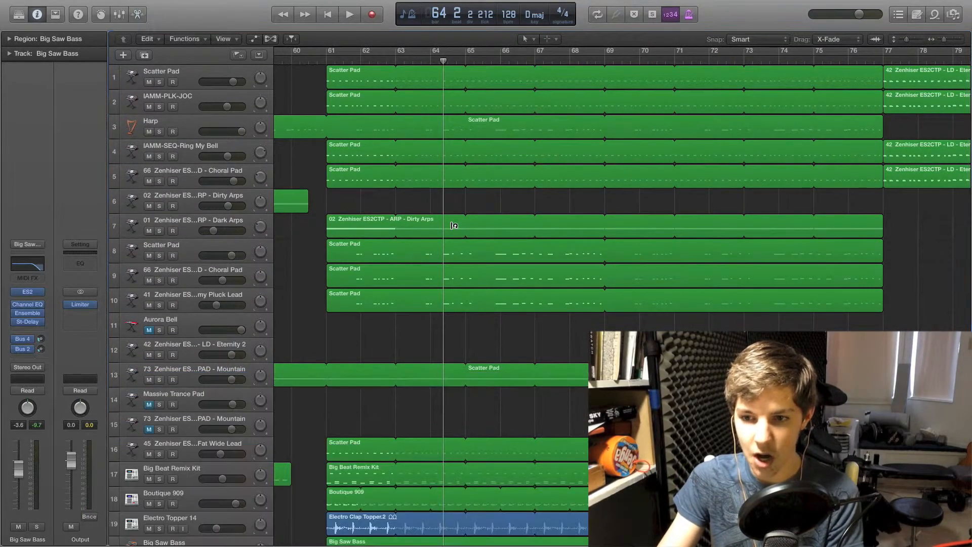
scroll(439, 324, left, 15)
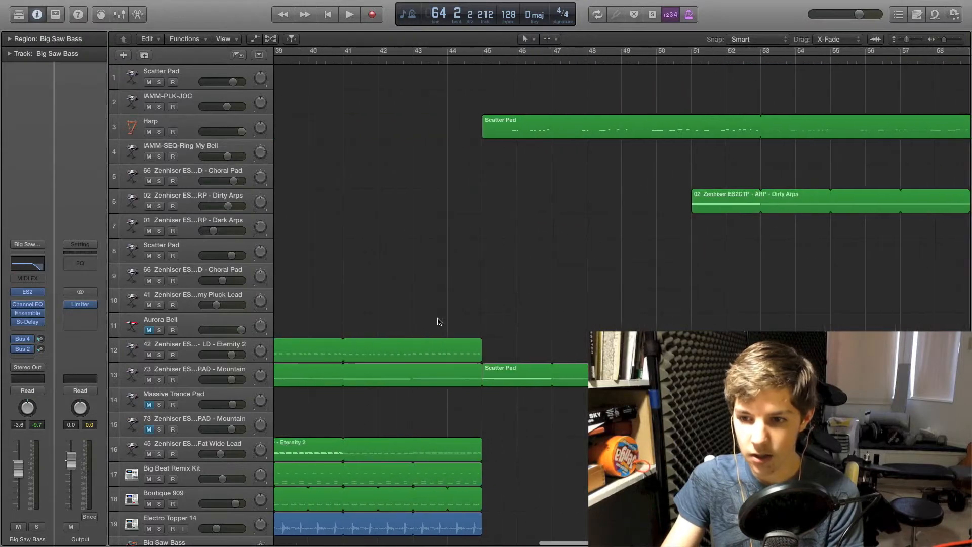
scroll(438, 318, right, 20)
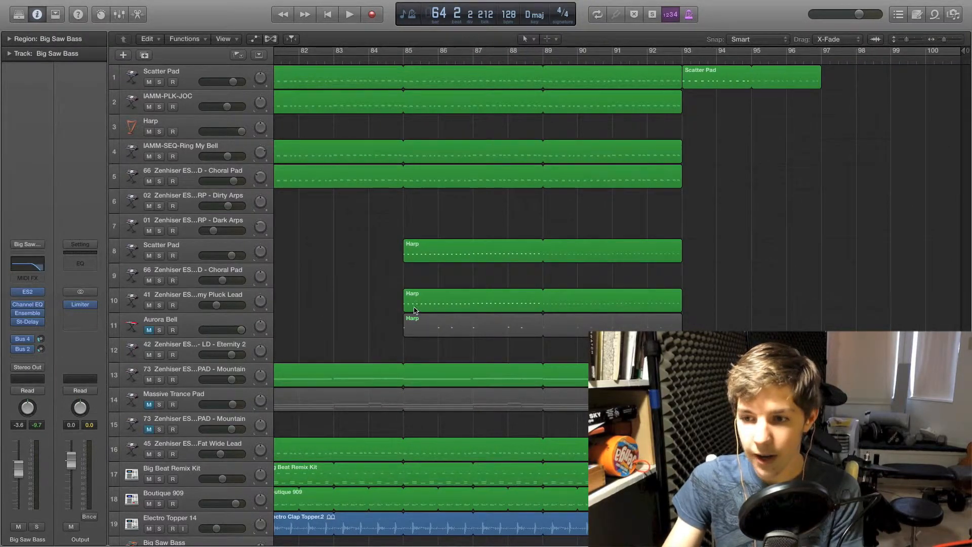
scroll(414, 310, left, 10)
scroll(395, 315, down, 5)
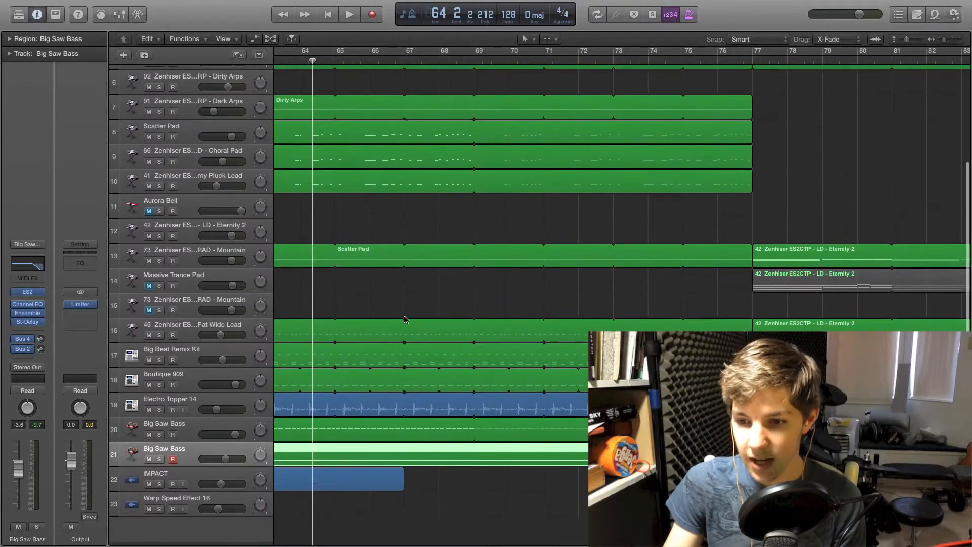
- Solo the Massive Trance Pad, play it from bar 77, stop and unsolo it, leaving tracks 14 and 15 unmuted
scroll(438, 342, right, 5)
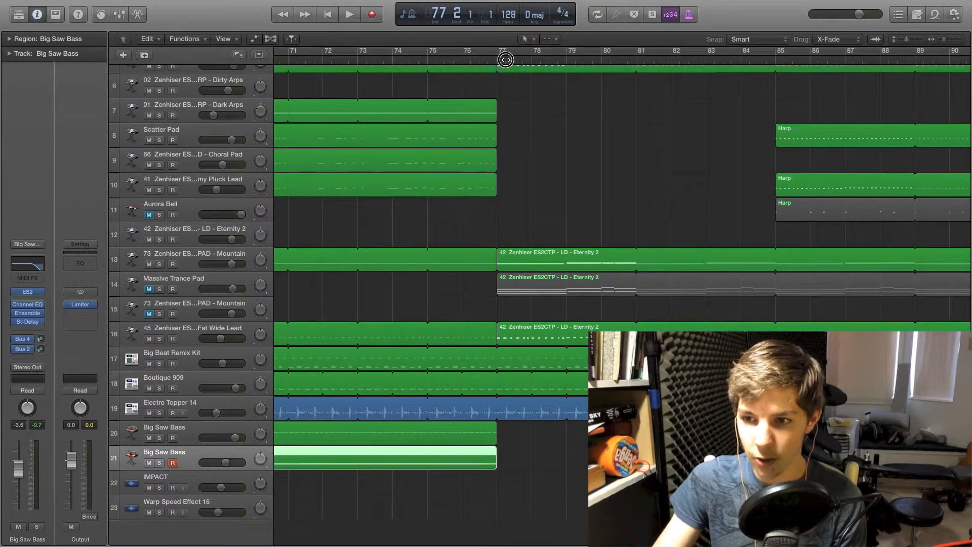
click(159, 288)
key(space)
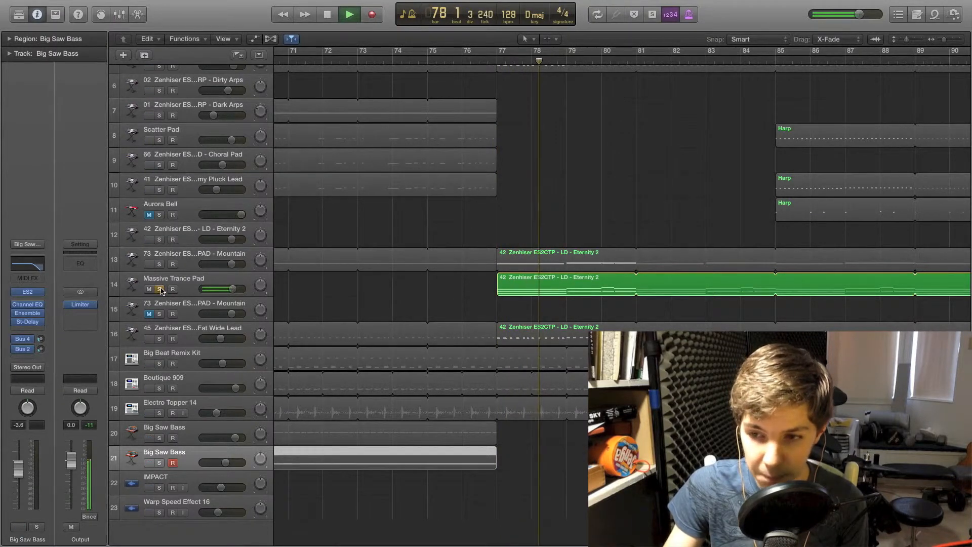
key(space)
click(160, 289)
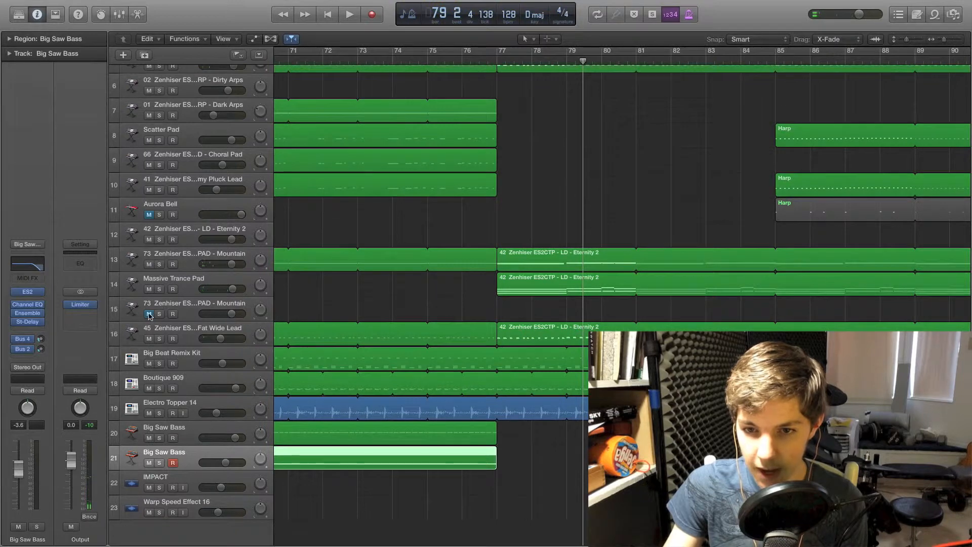
- Play the full mix from bar 77, briefly soloing and then muting and unmuting the Massive Trance Pad, and stop in bar 82
scroll(375, 287, right, 5)
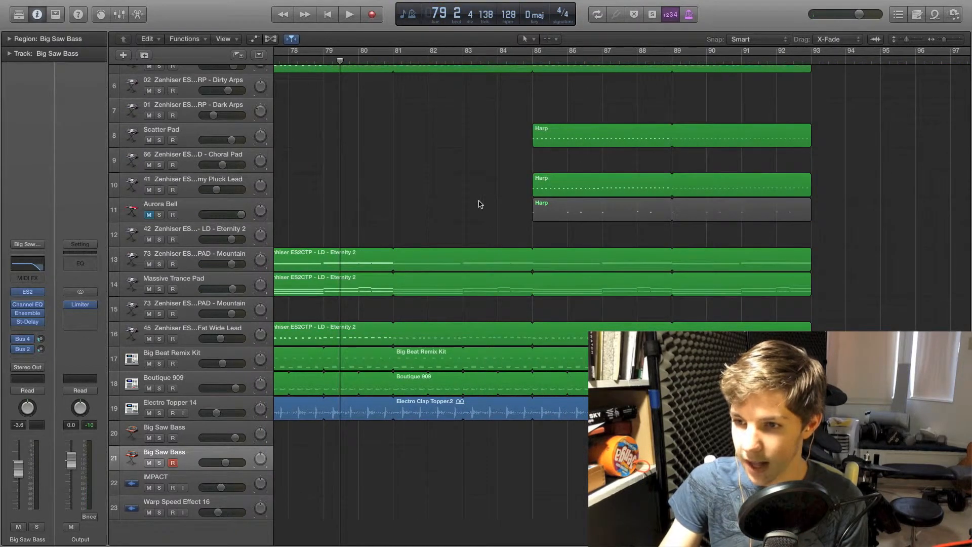
scroll(404, 152, left, 5)
click(450, 62)
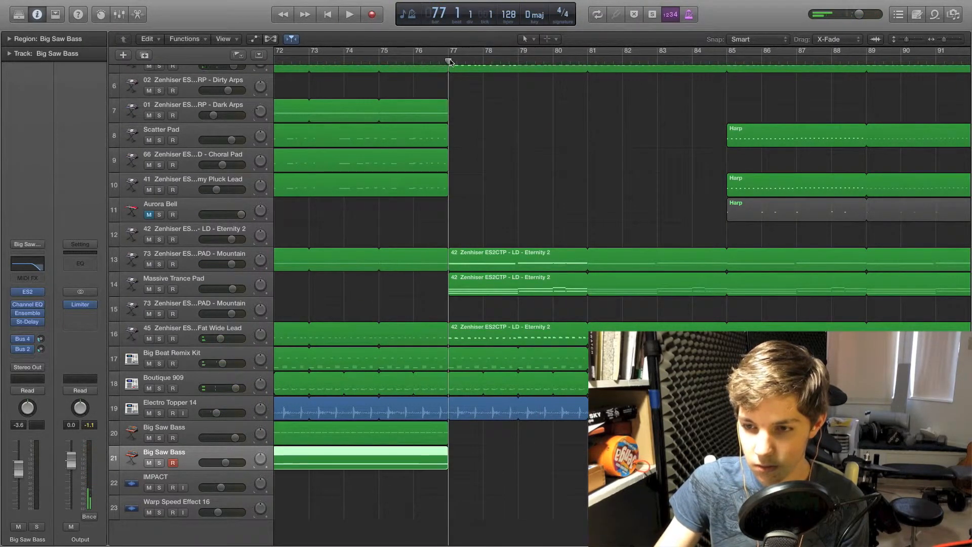
key(space)
click(160, 289)
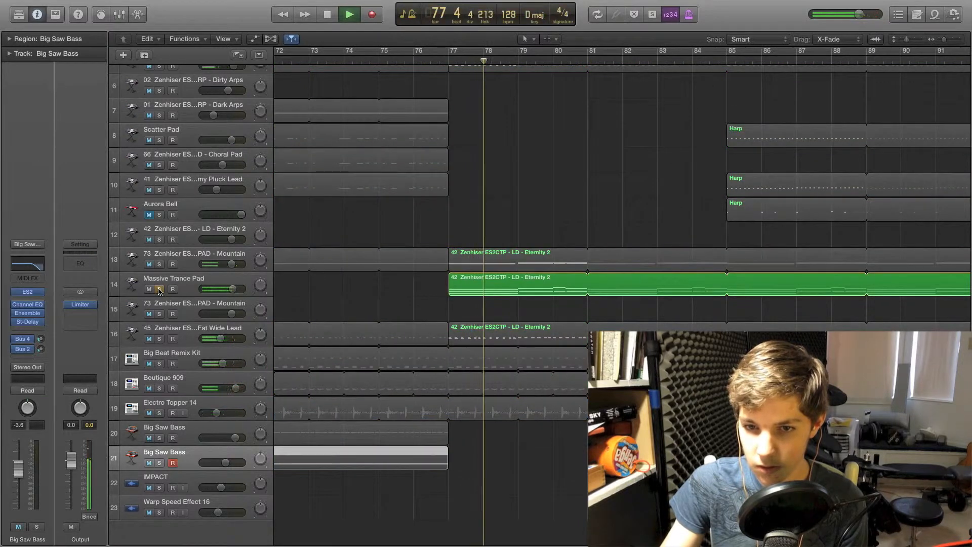
click(160, 289)
click(150, 289)
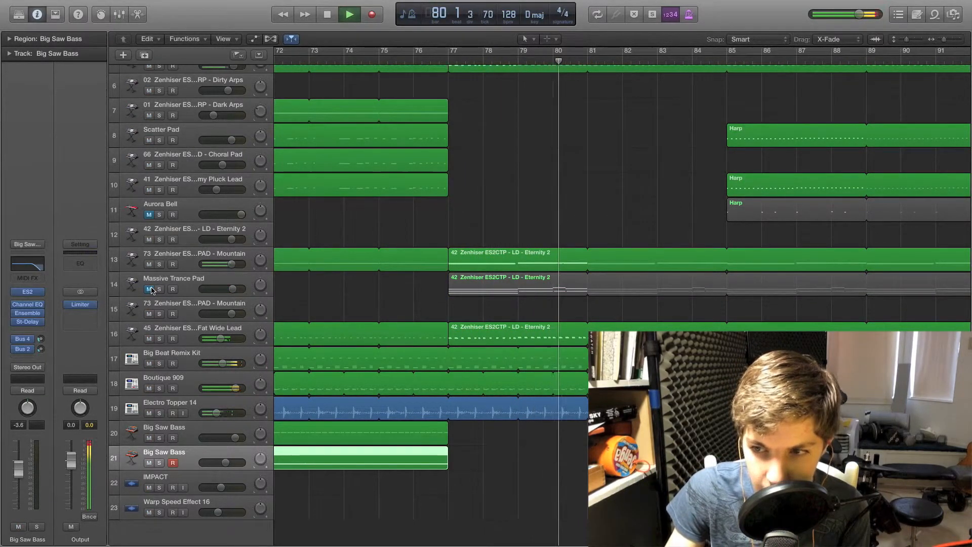
click(150, 289)
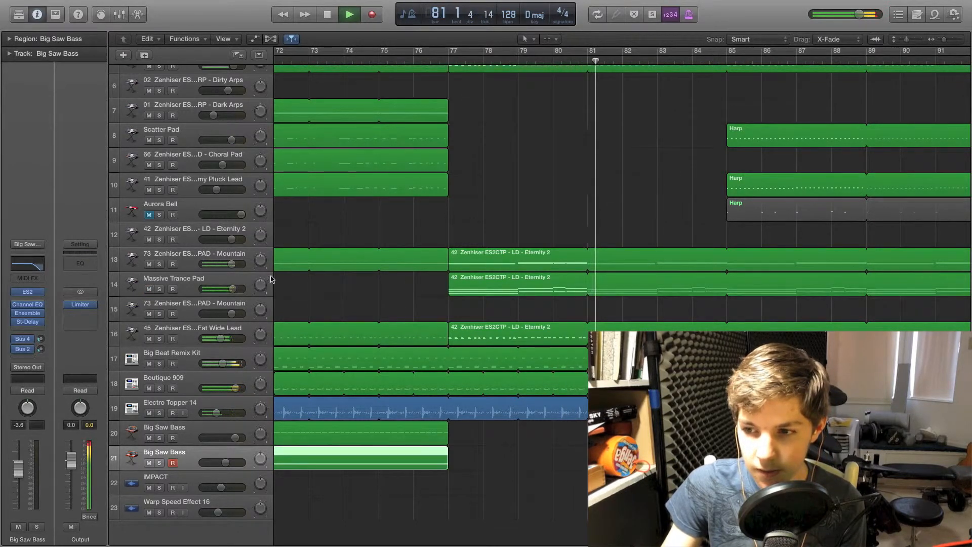
key(space)
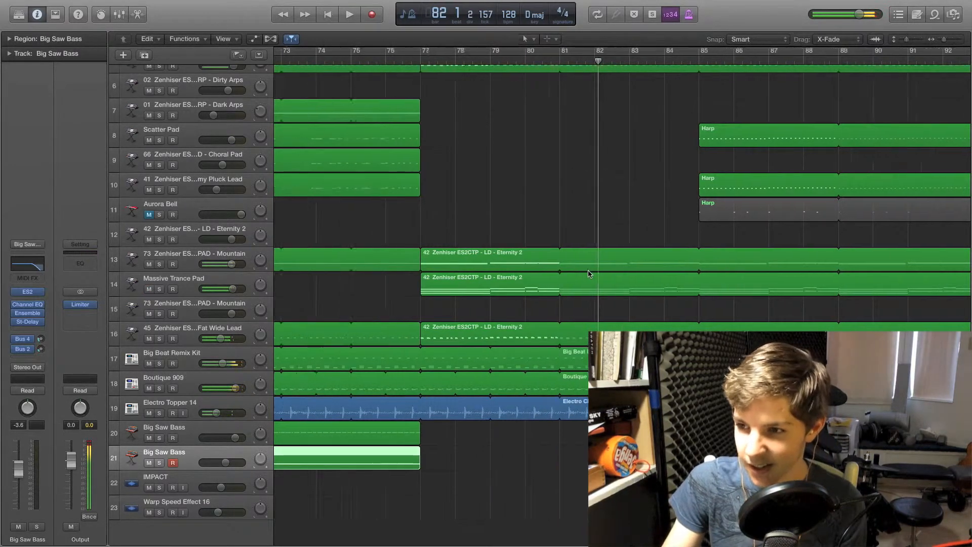
- Solo track 8's Scatter Pad, play it from bar 85, layer in track 10's Pluck Lead, and stop in bar 86
scroll(587, 272, up, 4)
scroll(567, 259, right, 6)
drag(434, 56, 412, 56)
click(159, 222)
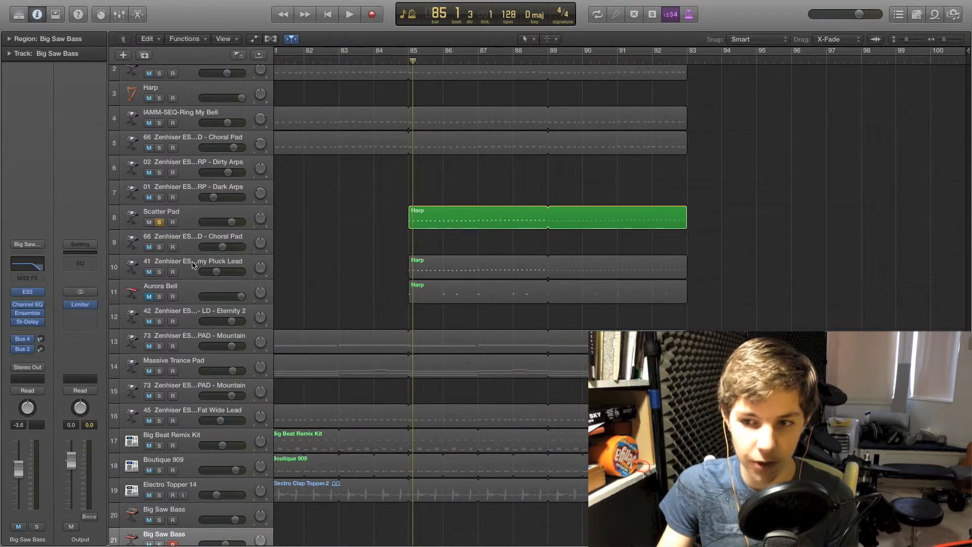
key(space)
click(159, 273)
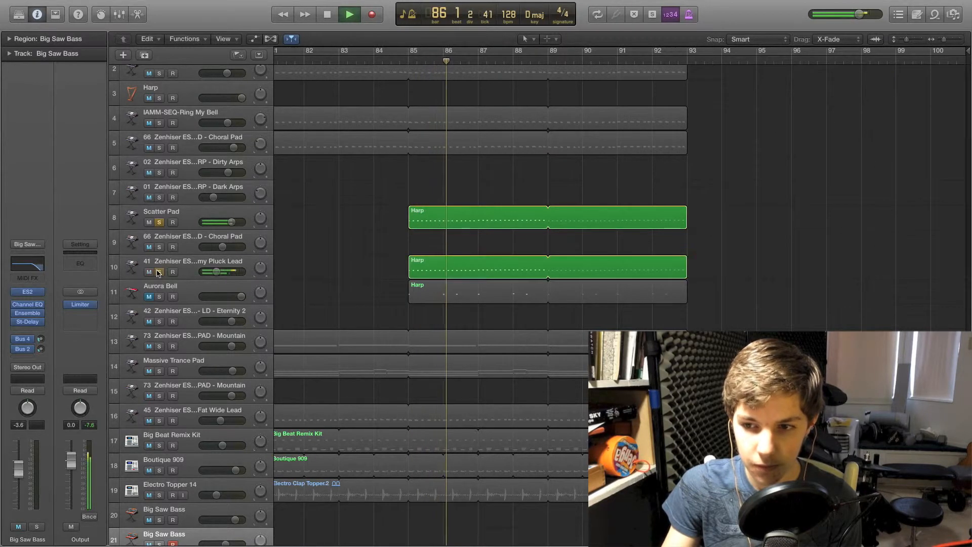
key(space)
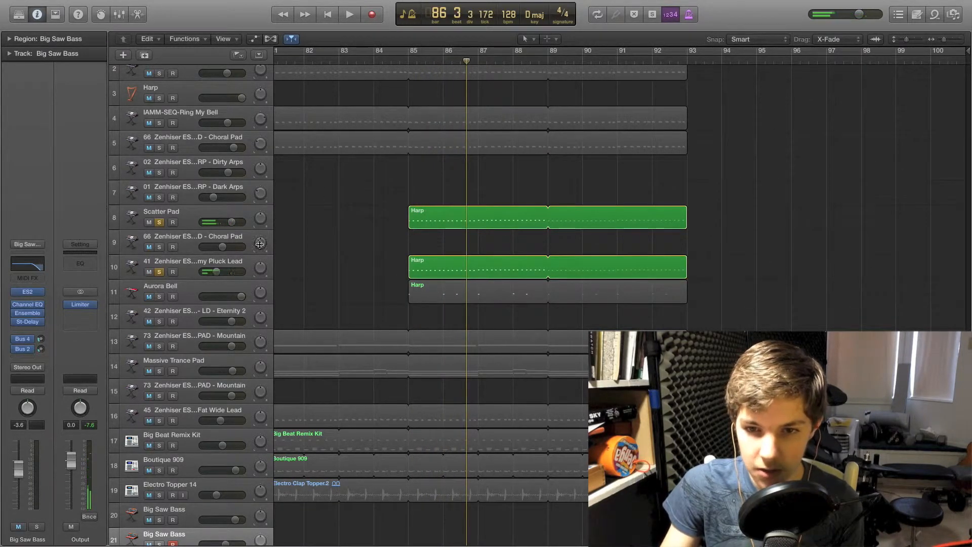
- Add Aurora Bell to the solo, play the three Harp layers from bar 85, stop, and unsolo all three, leaving Aurora Bell unmuted
click(410, 60)
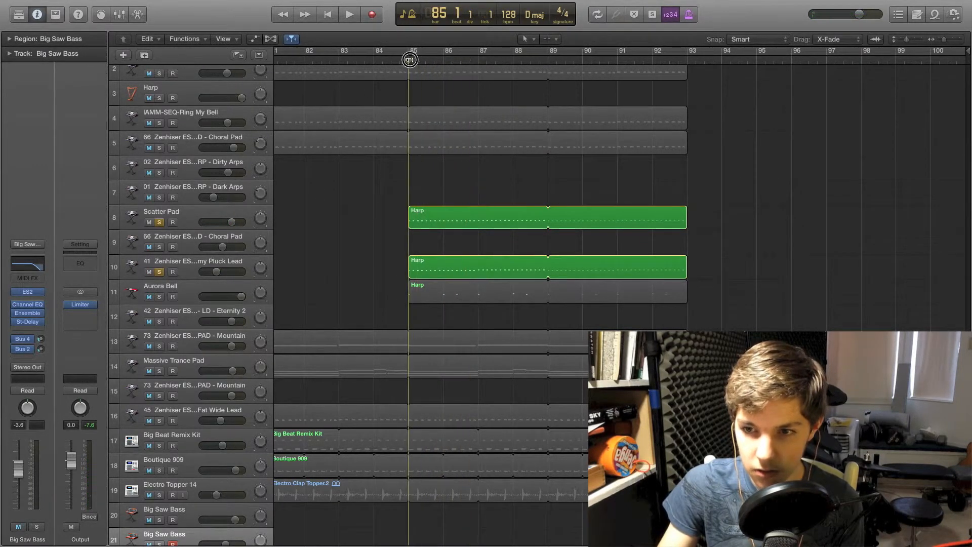
click(160, 297)
key(space)
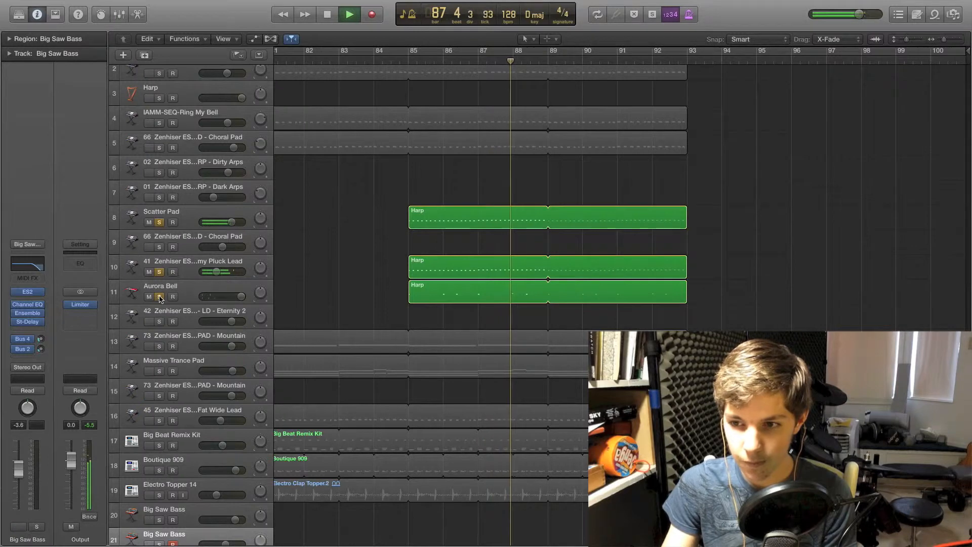
key(space)
click(159, 296)
click(159, 272)
click(158, 223)
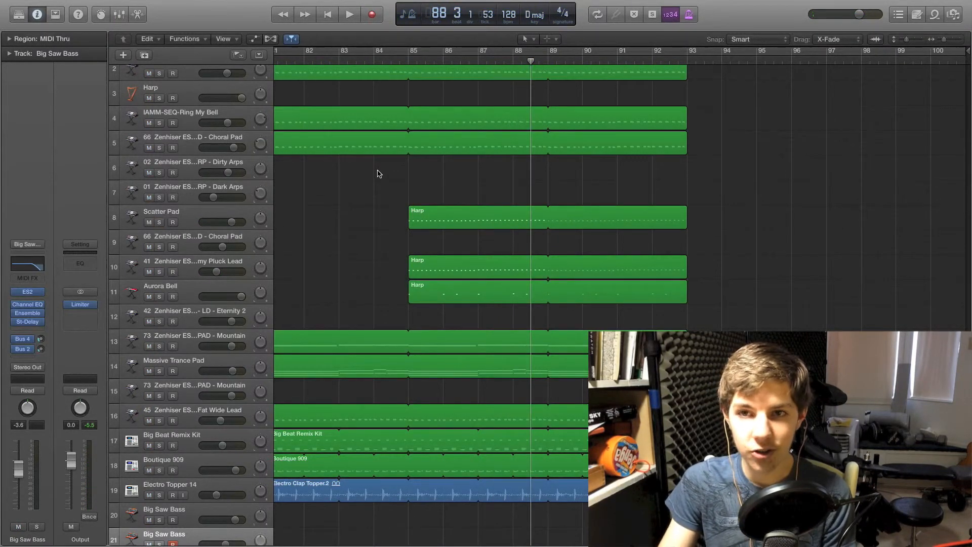
- Play the full mix with all three Harp melody layers from about bar 85, then stop
scroll(379, 174, left, 3)
mouse_move(483, 61)
mouse_down()
mouse_move(343, 61)
mouse_move(475, 63)
mouse_up()
key(space)
scroll(726, 207, up, 2)
scroll(726, 207, right, 3)
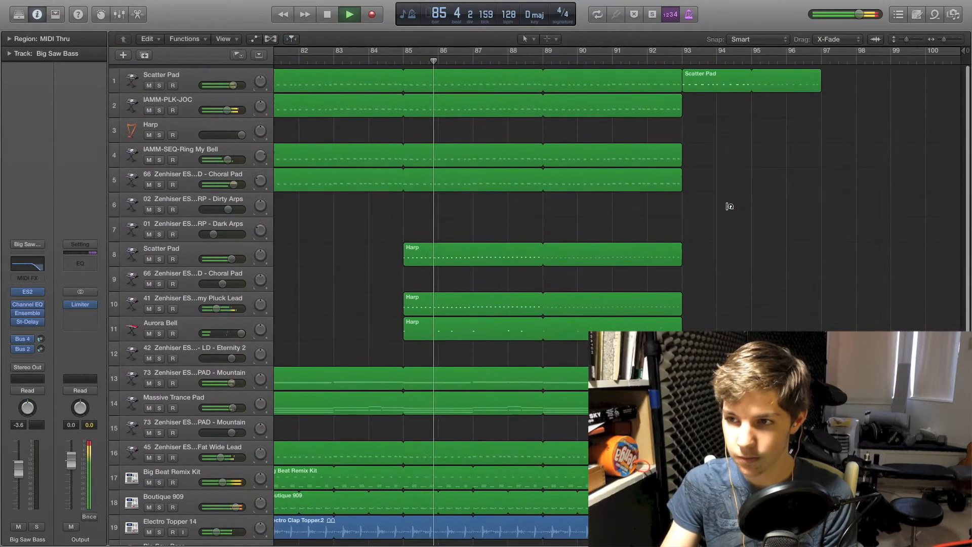
key(space)
- Play the outro from bar 93 and stop in bar 94
click(682, 60)
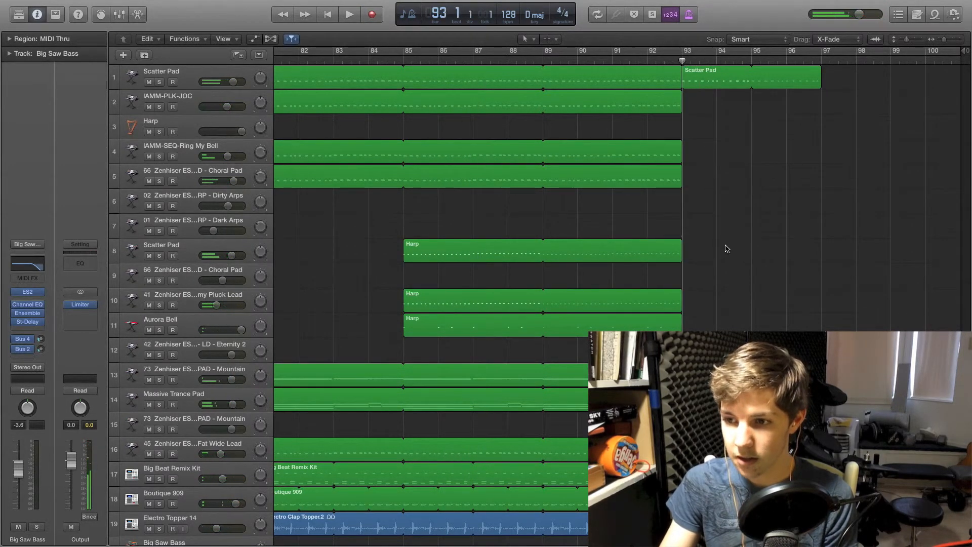
scroll(726, 248, down, 5)
key(space)
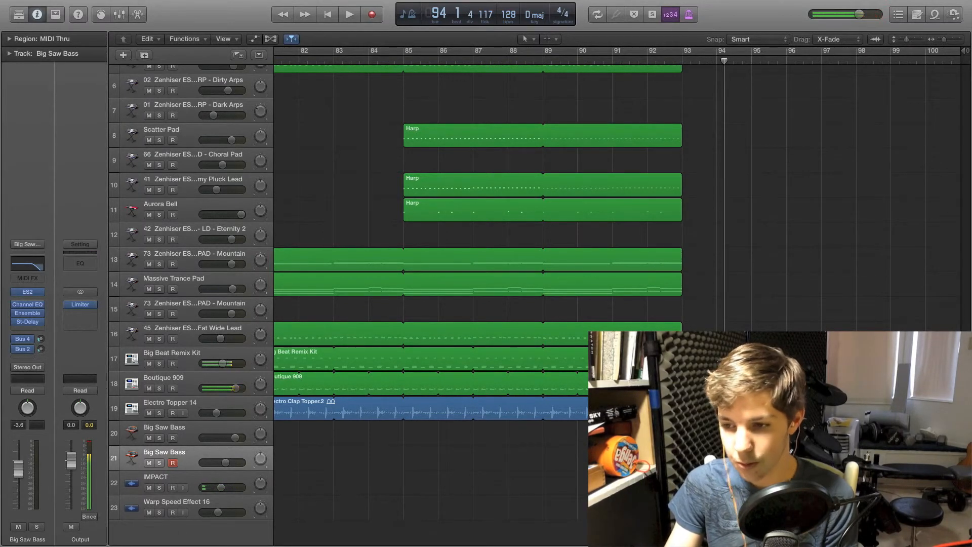
- Look back over the earlier arrangement around bars 19 to 45
scroll(476, 304, up, 5)
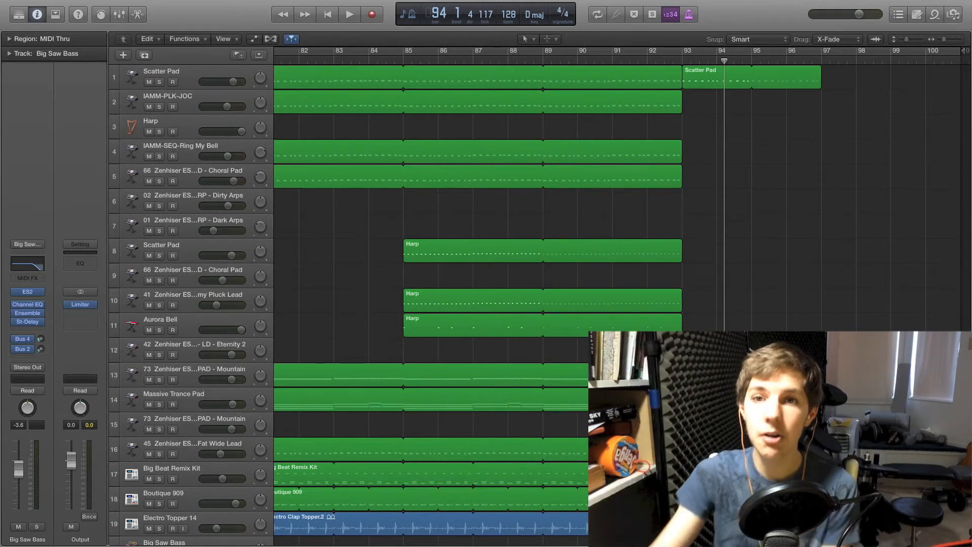
scroll(669, 251, left, 20)
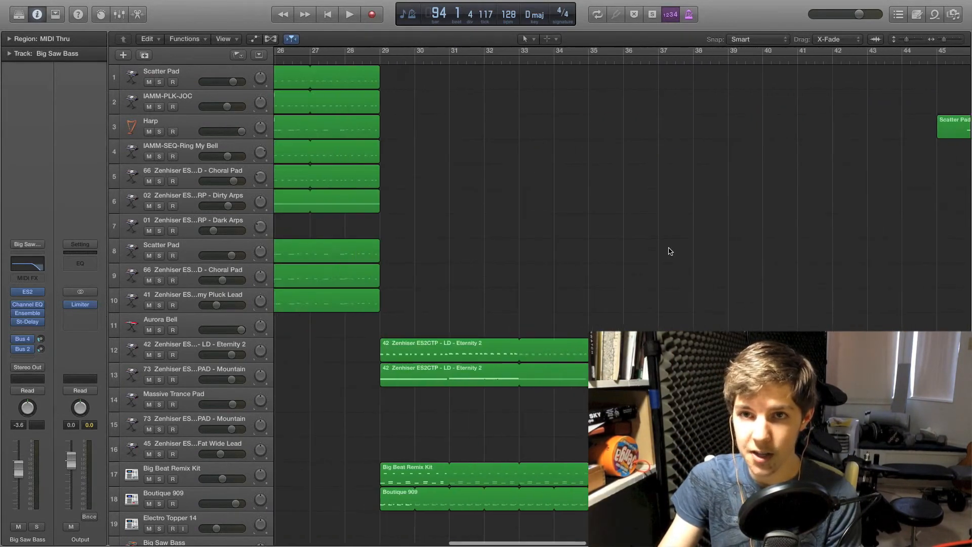
scroll(670, 251, left, 2)
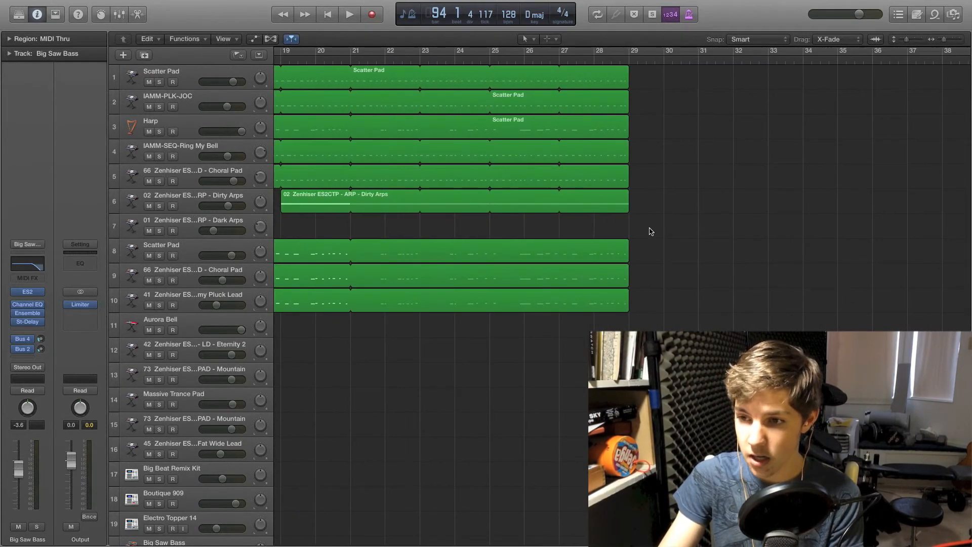